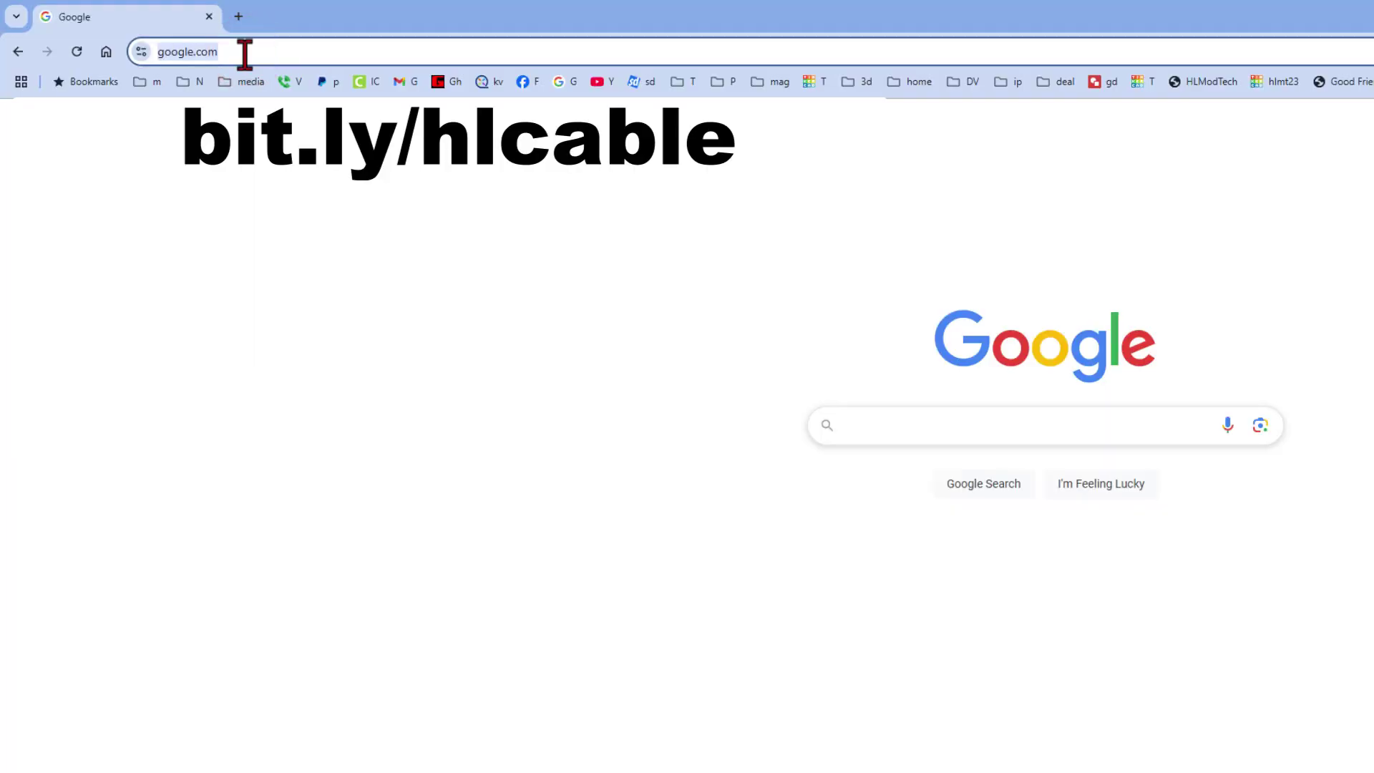
Step: Go to the bit.ly/hlcable short link in Chrome's address bar
type("bit.ly/hlcable")
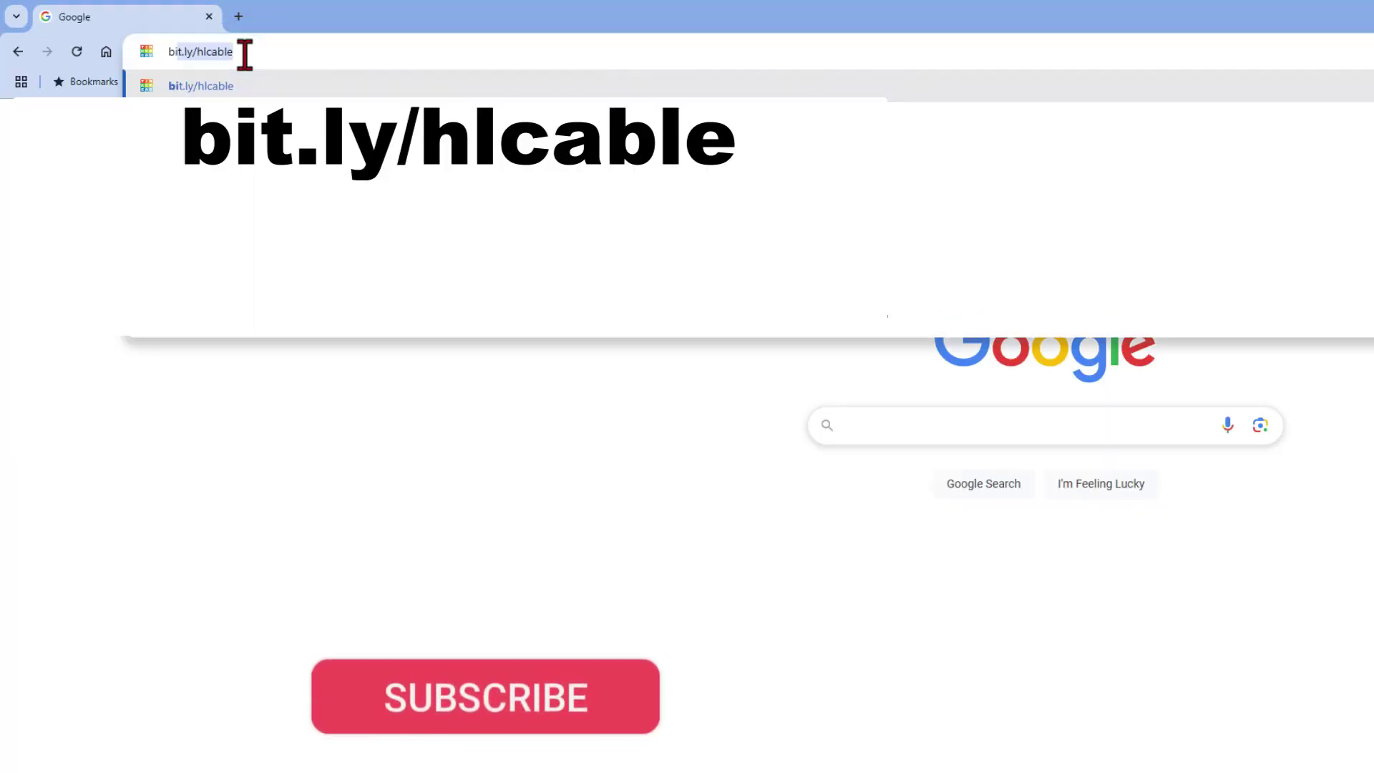
key("Return")
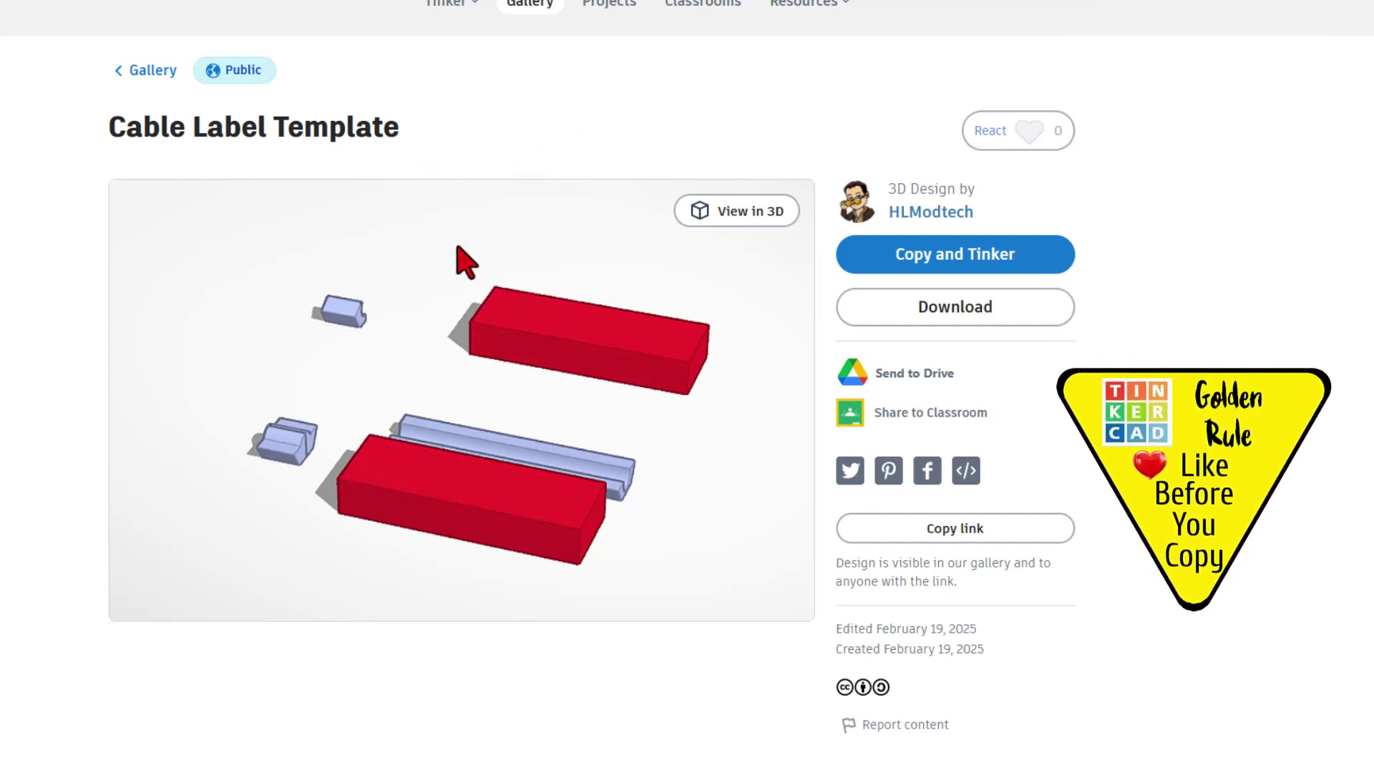
Step: React to the Cable Label Template design with Awesome, A+
left_click(1041, 133)
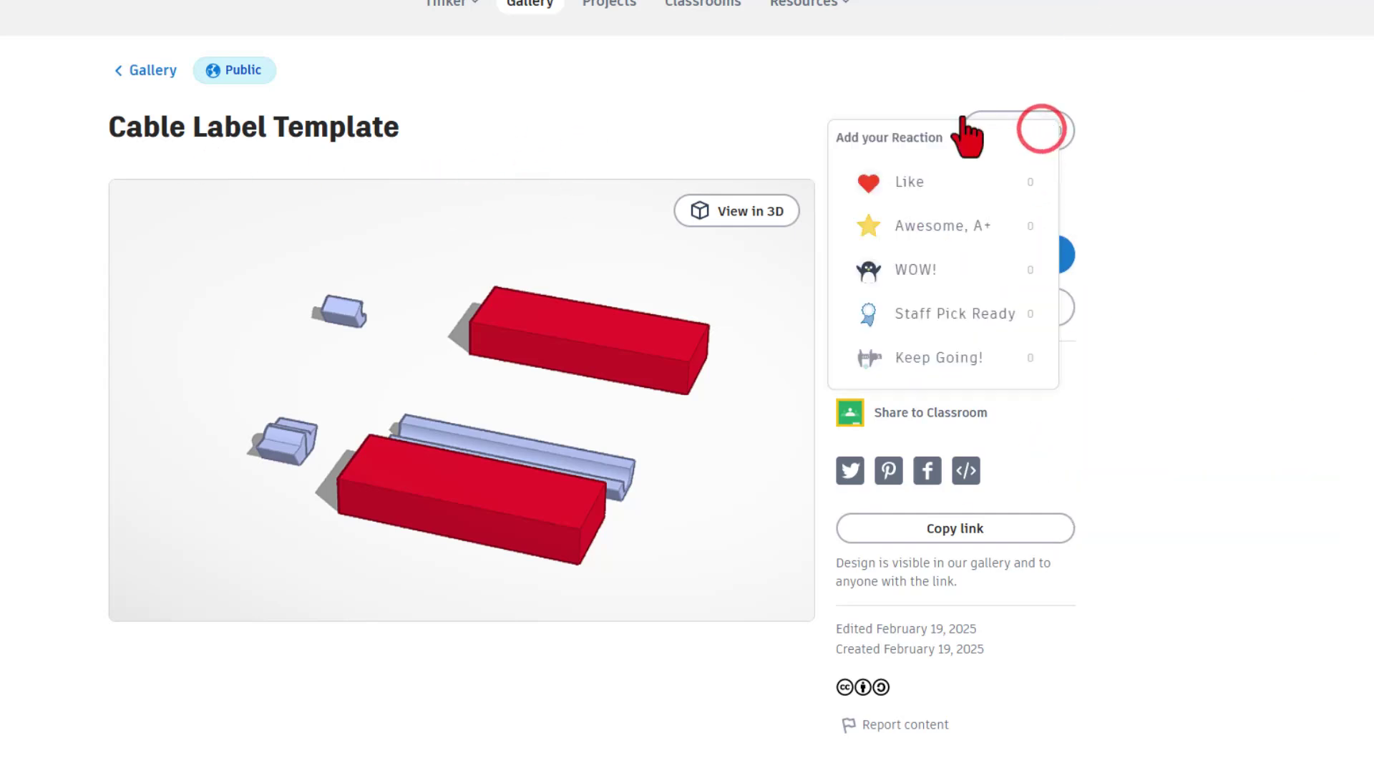
left_click(952, 236)
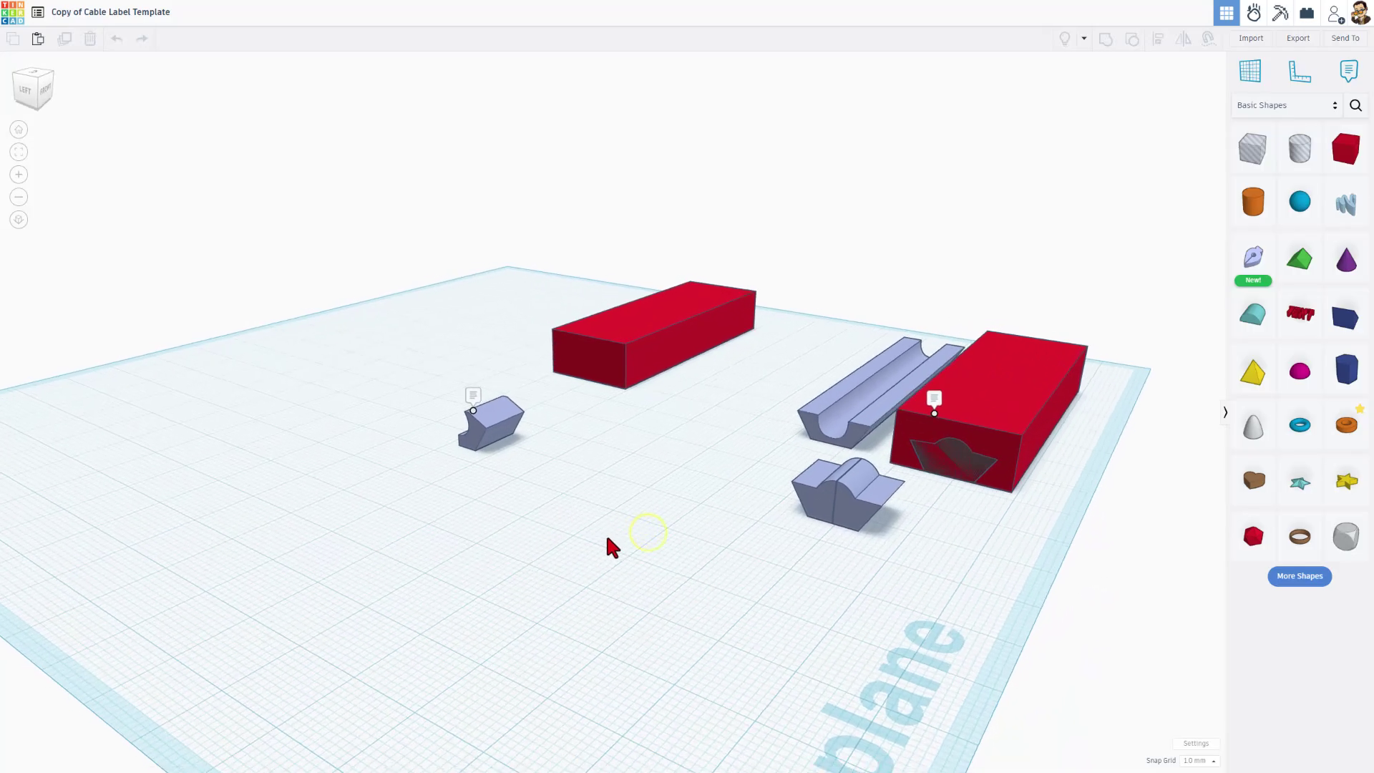
scroll(976, 506, "up", 4)
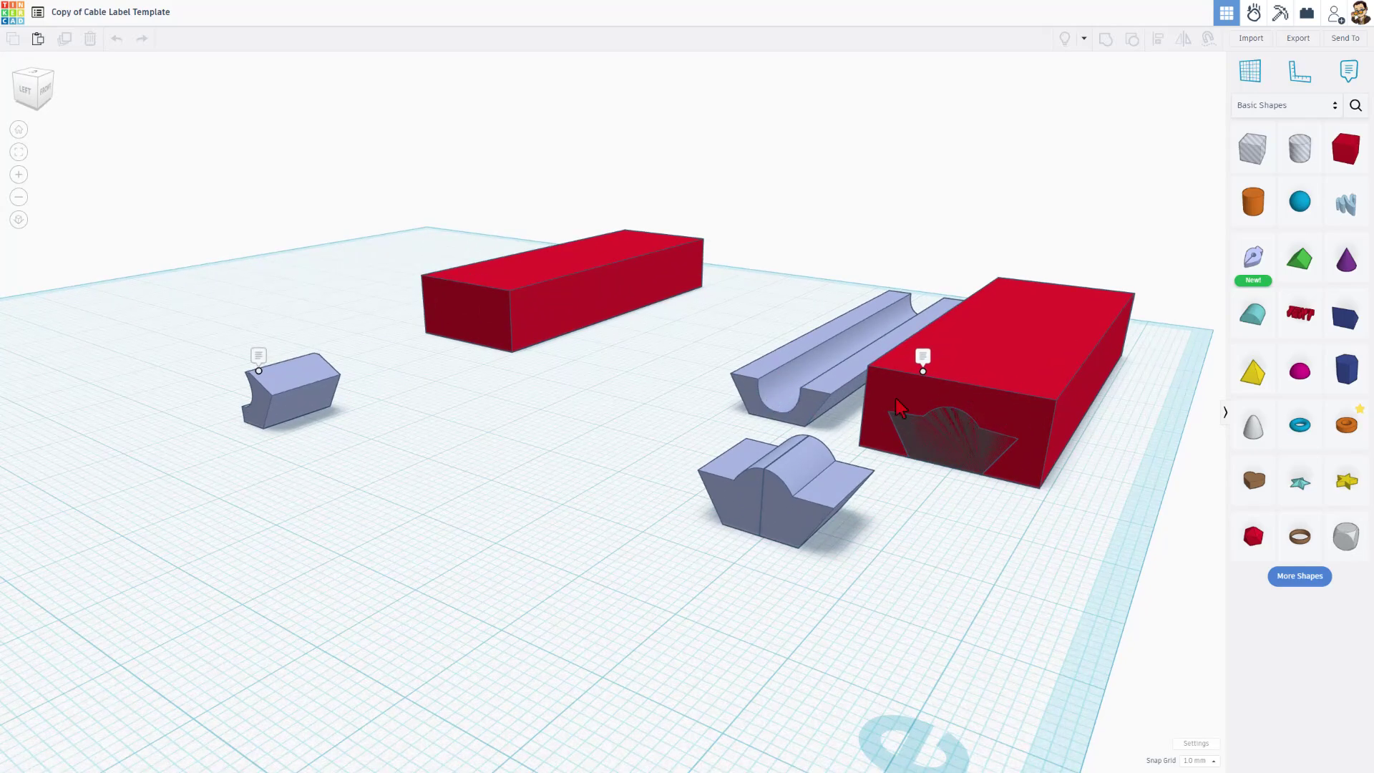
right_click_drag(1003, 365, 955, 476)
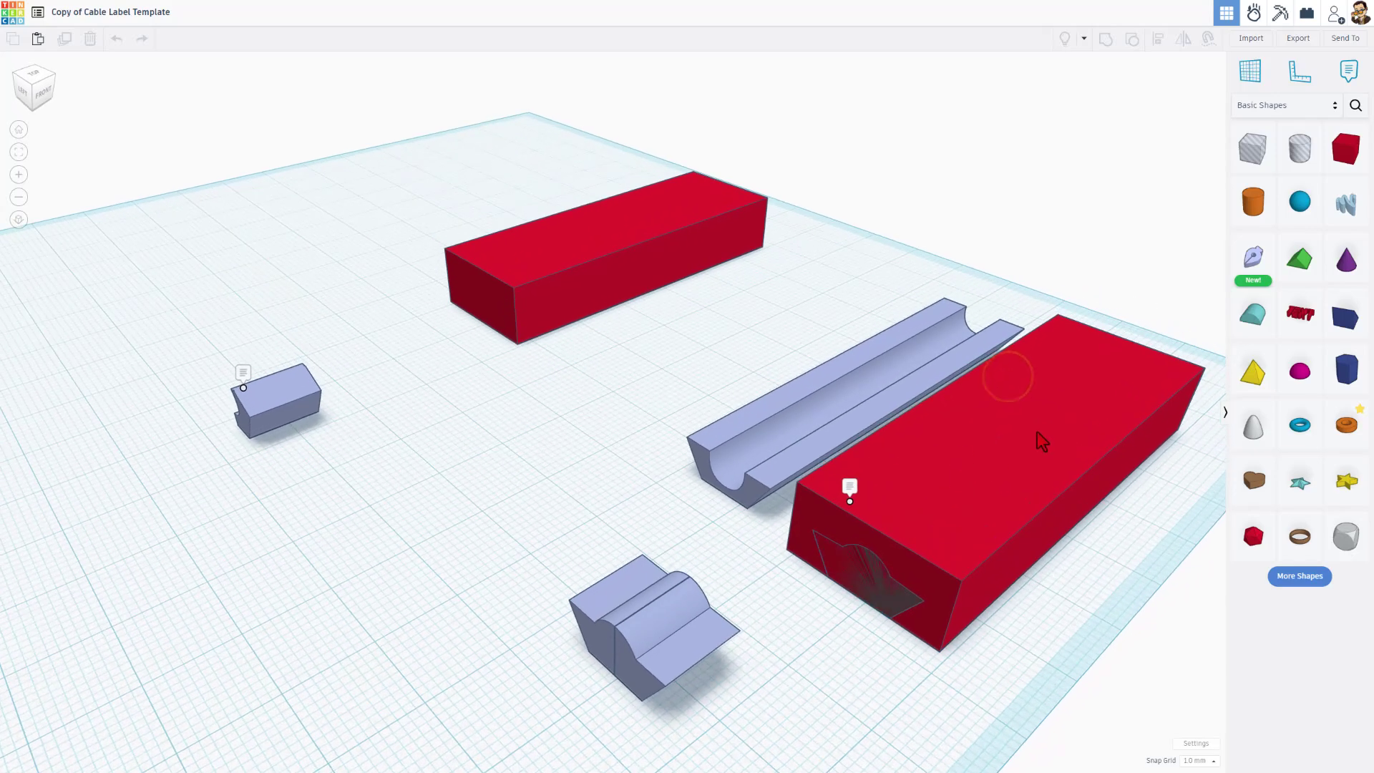
scroll(918, 586, "down", 3)
right_click_drag(918, 587, 1013, 485)
mouse_move(774, 452)
right_mouse_down()
mouse_move(813, 454)
mouse_move(751, 450)
right_mouse_up()
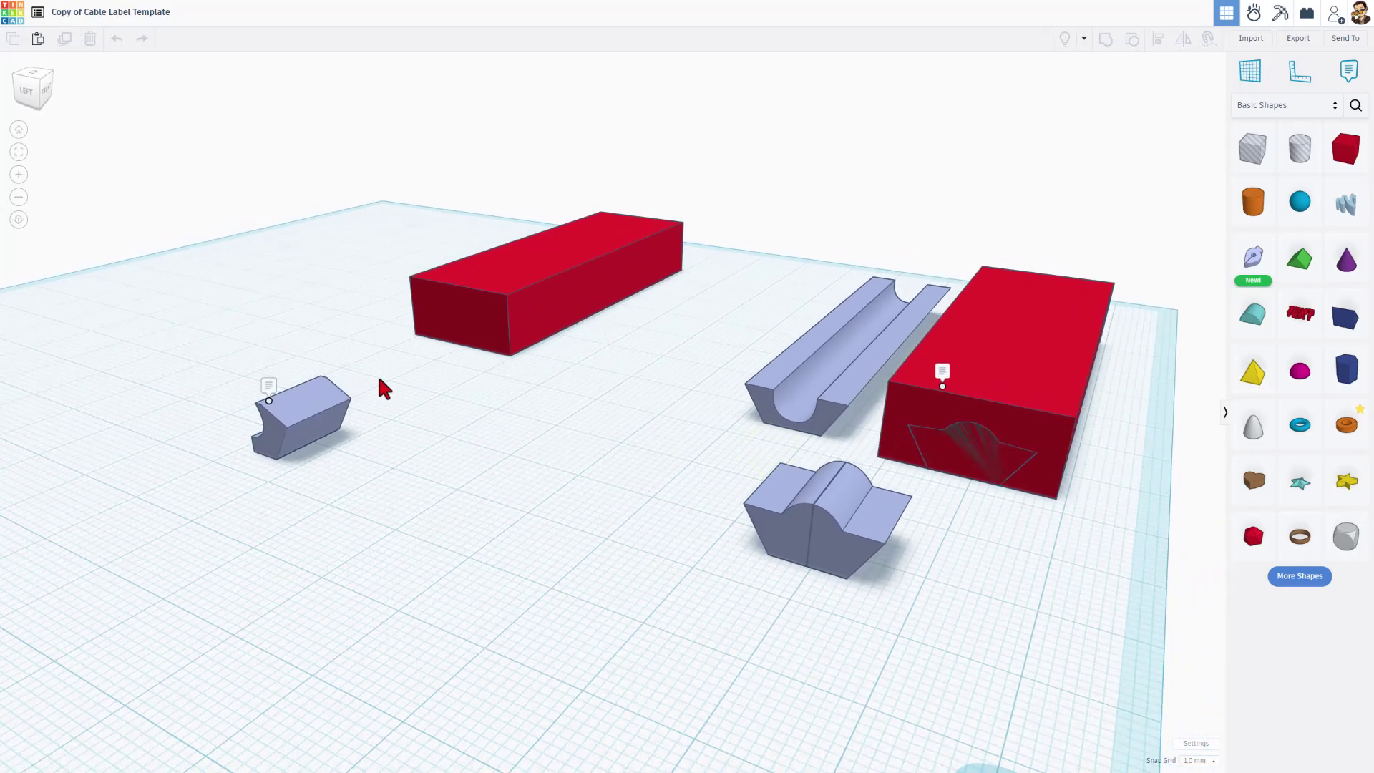
right_click_drag(383, 393, 451, 423)
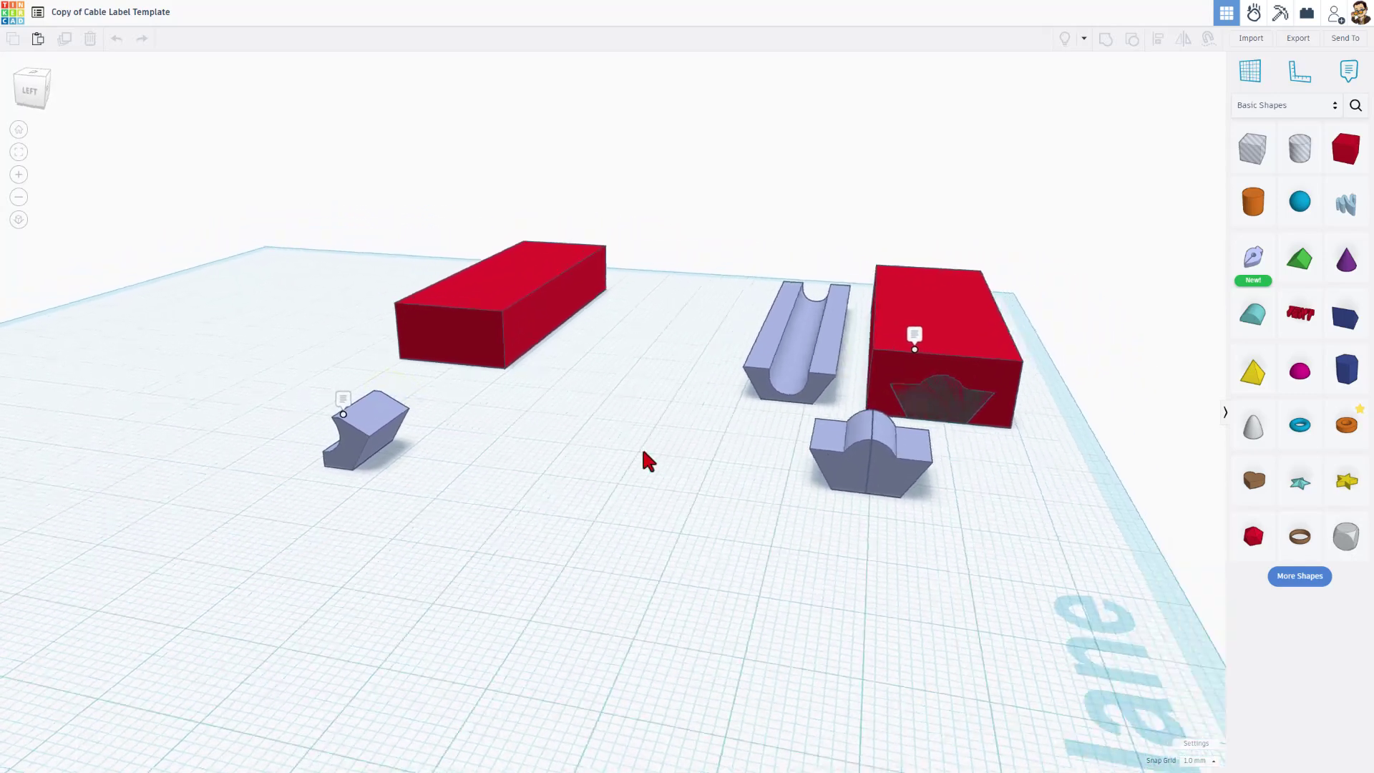
left_click(900, 478)
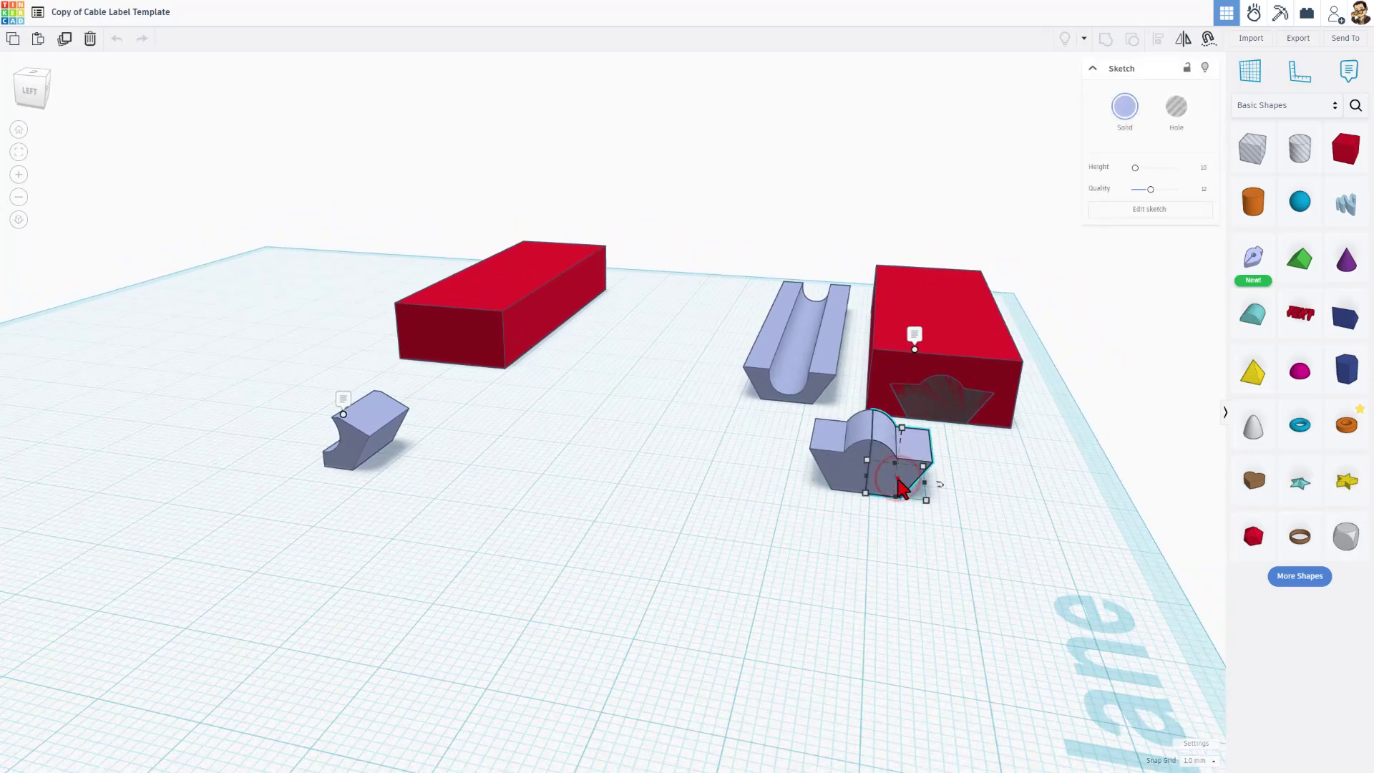
double_click(899, 479)
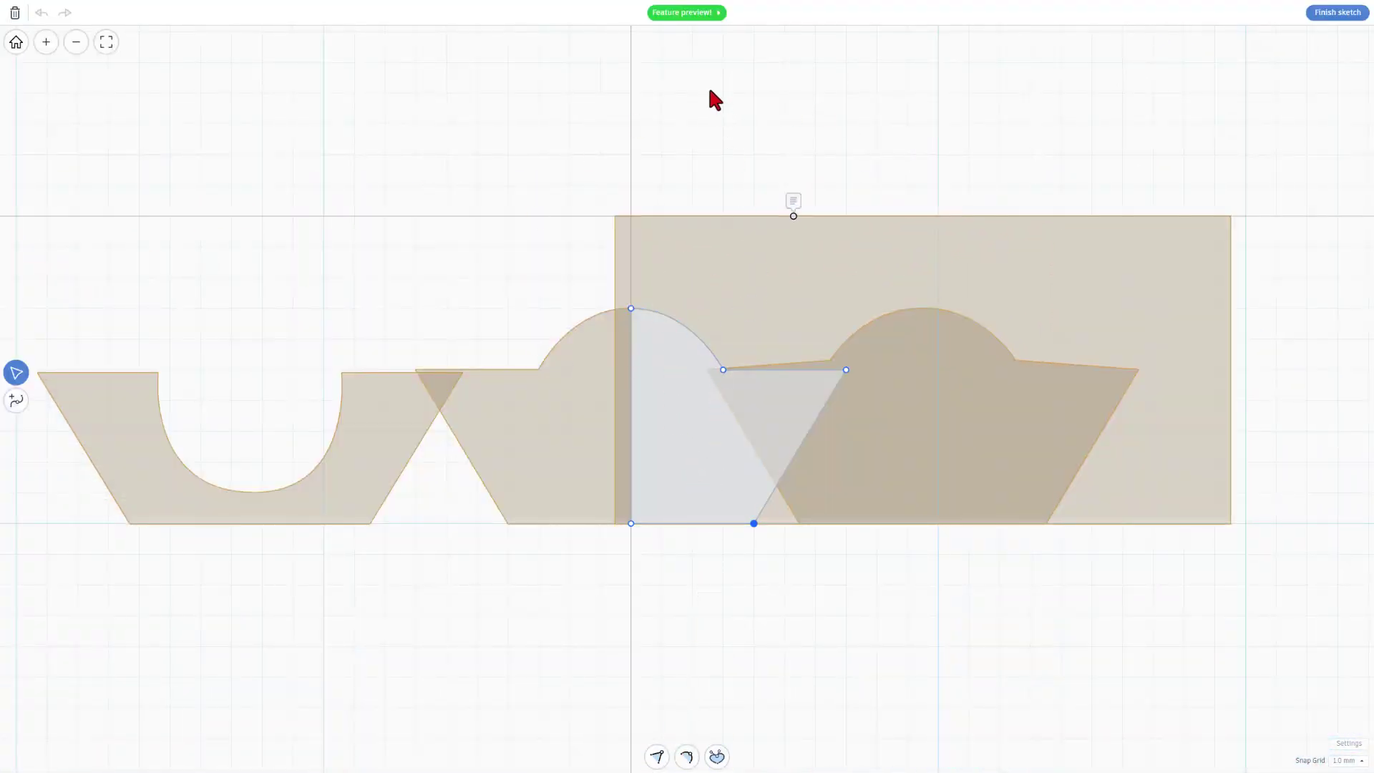
left_click(694, 14)
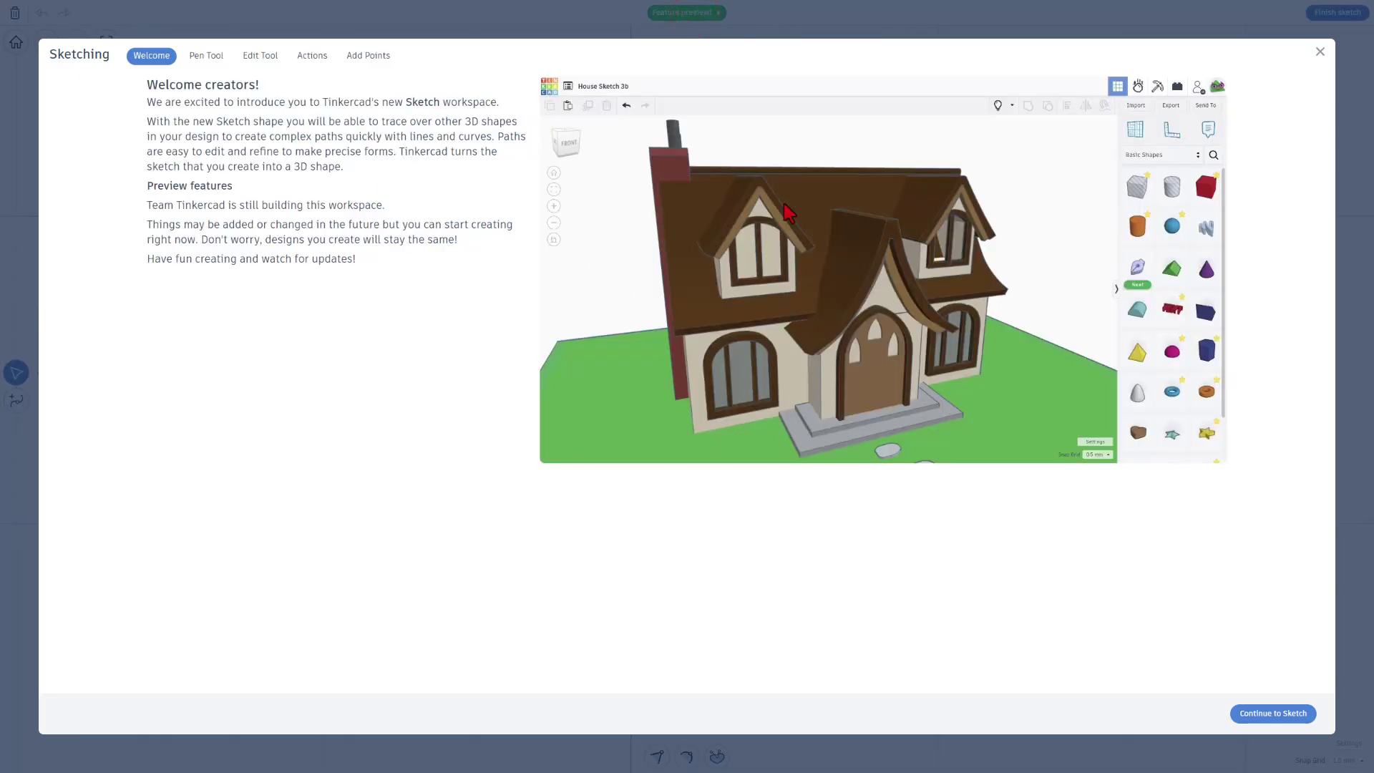
left_click(1287, 714)
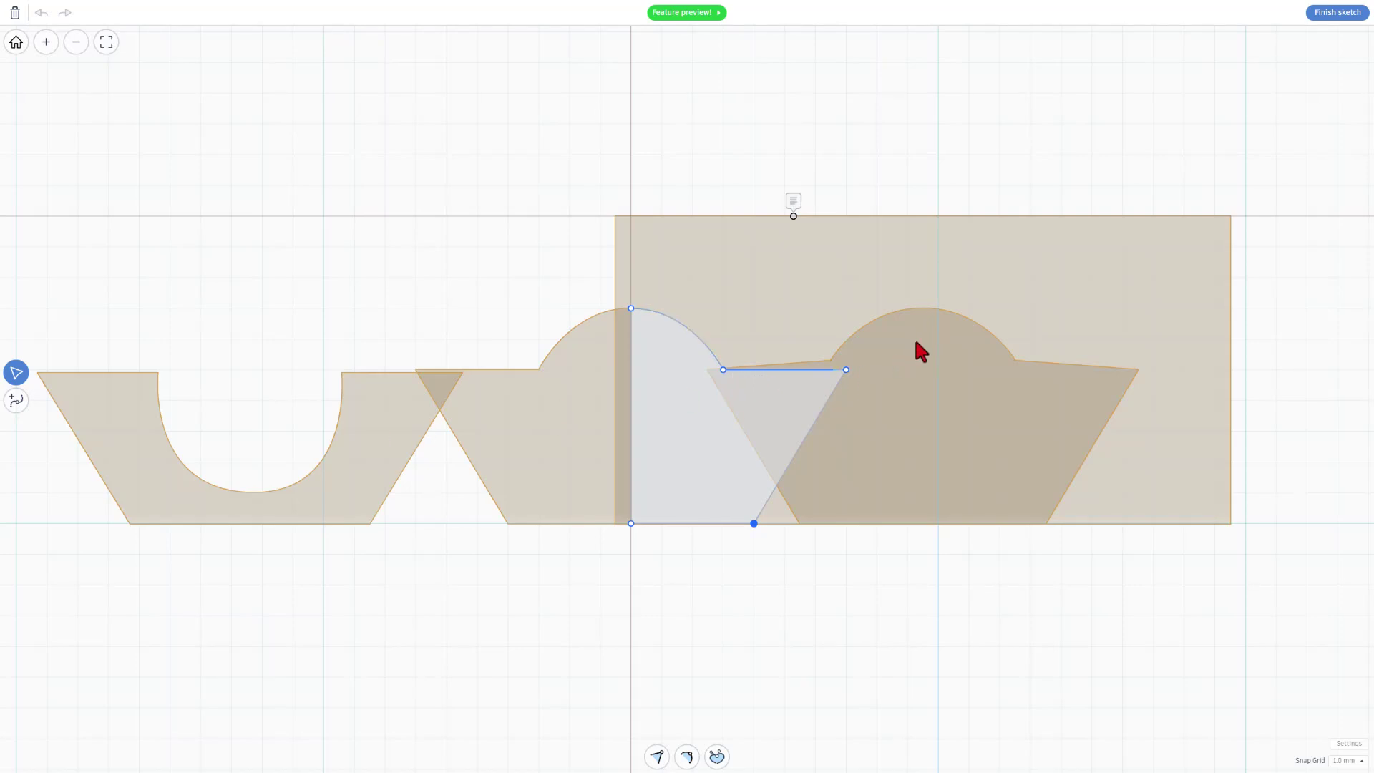
left_click(1332, 14)
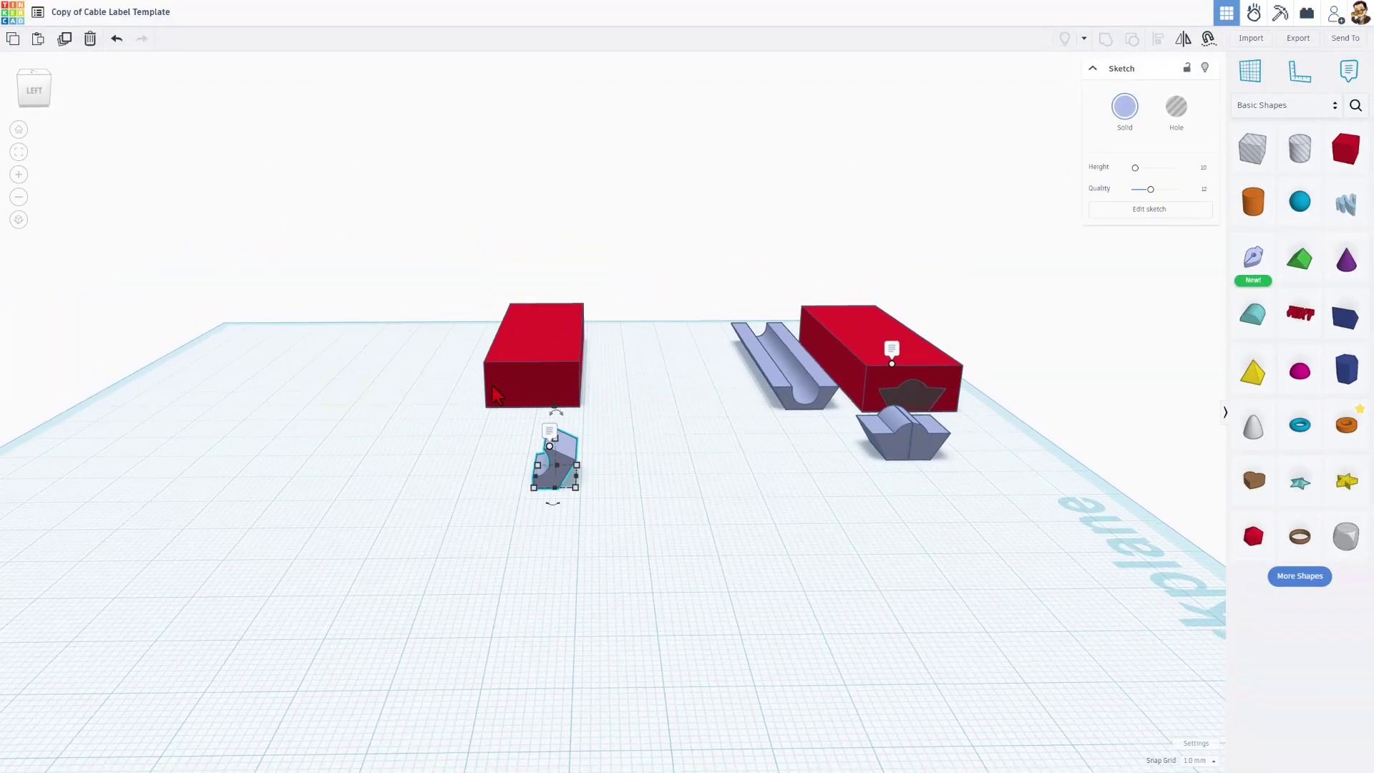
Step: Shift the left red block further left, then open the small blue profile's sketch
left_click_drag(516, 385, 313, 395)
left_click(610, 387)
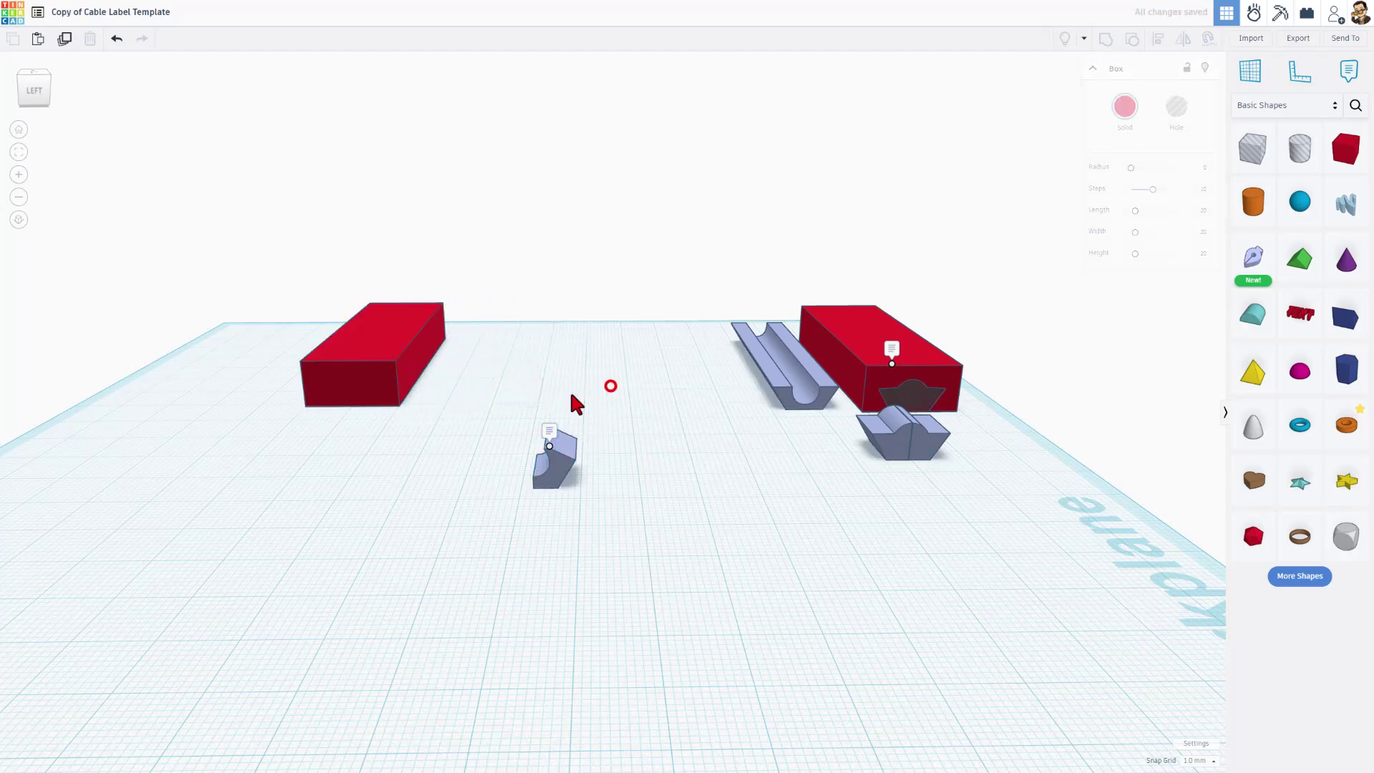
double_click(551, 434)
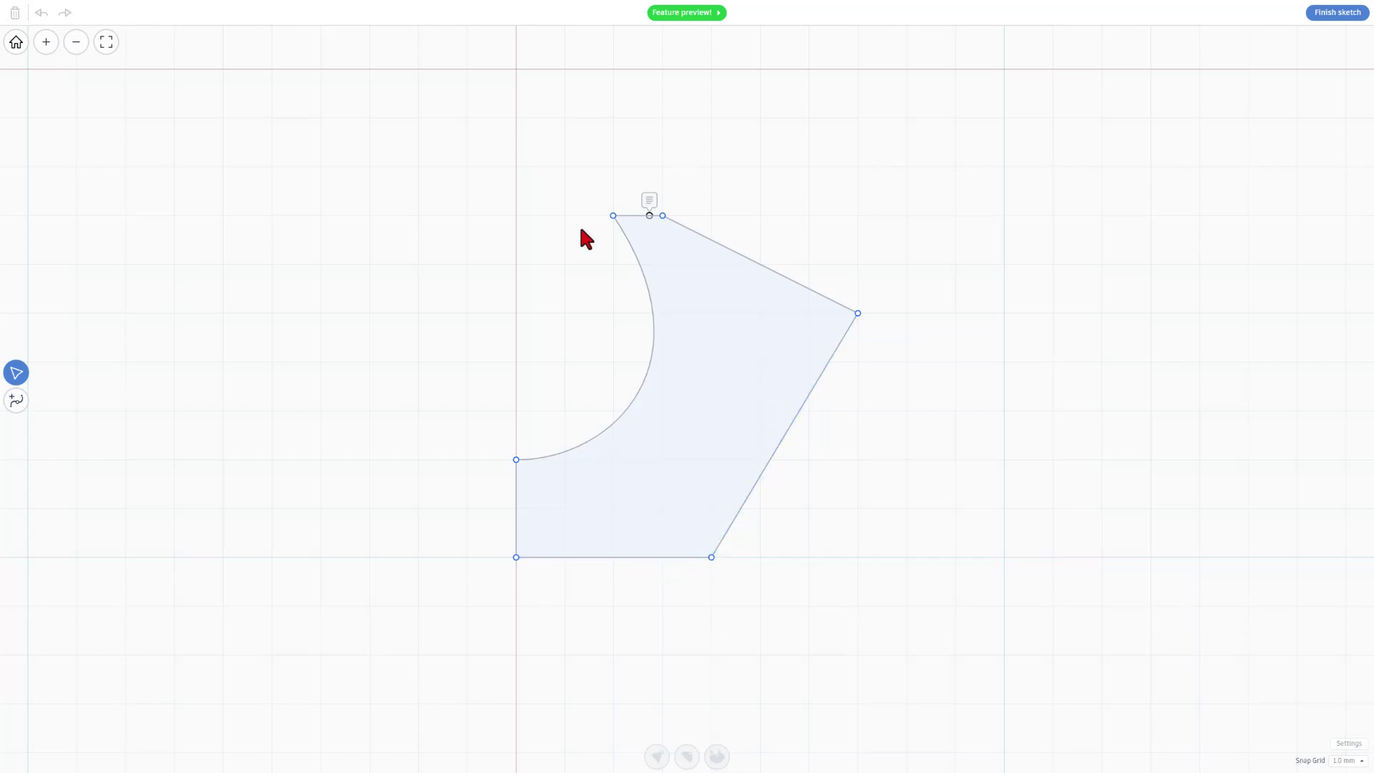
Step: Try a new curve at the top-left corner, undo it, and drag the arc concave again
left_click(613, 216)
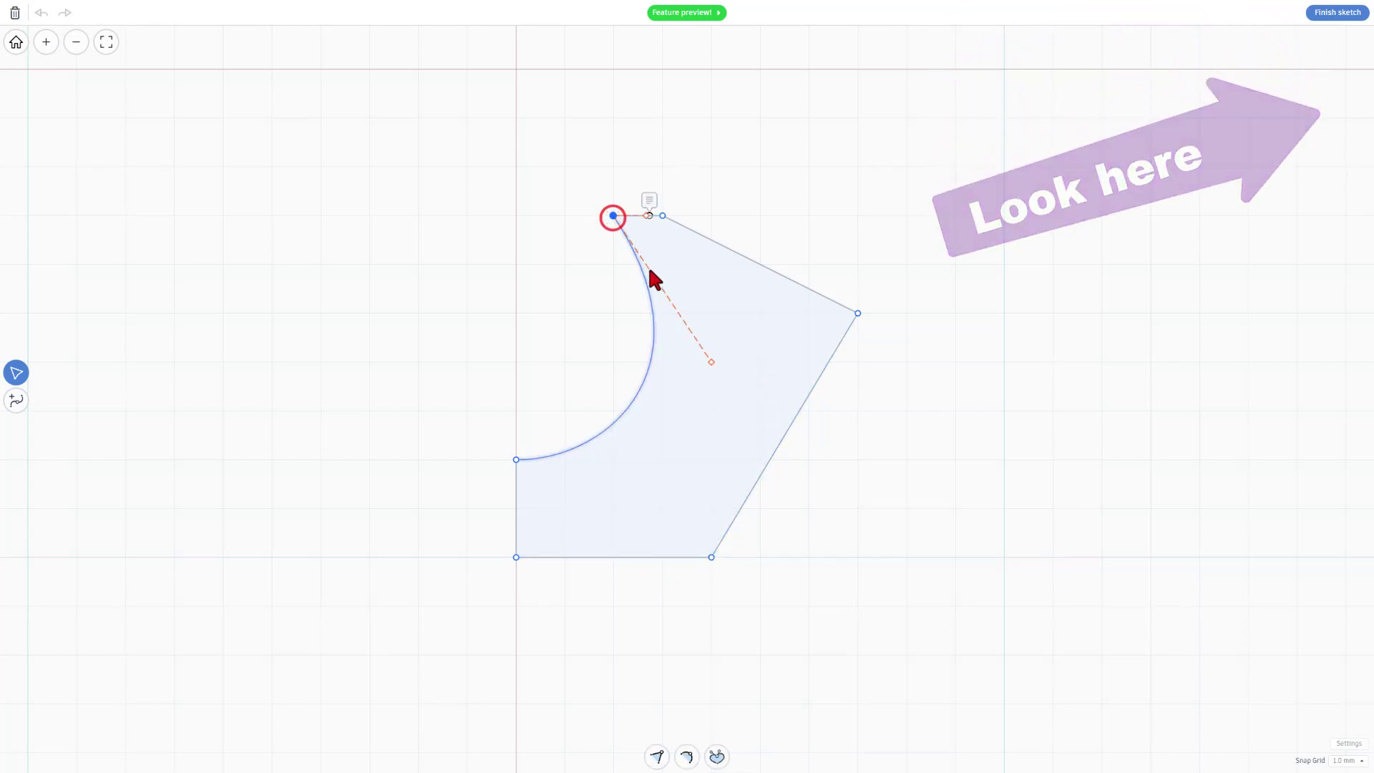
left_click(613, 215)
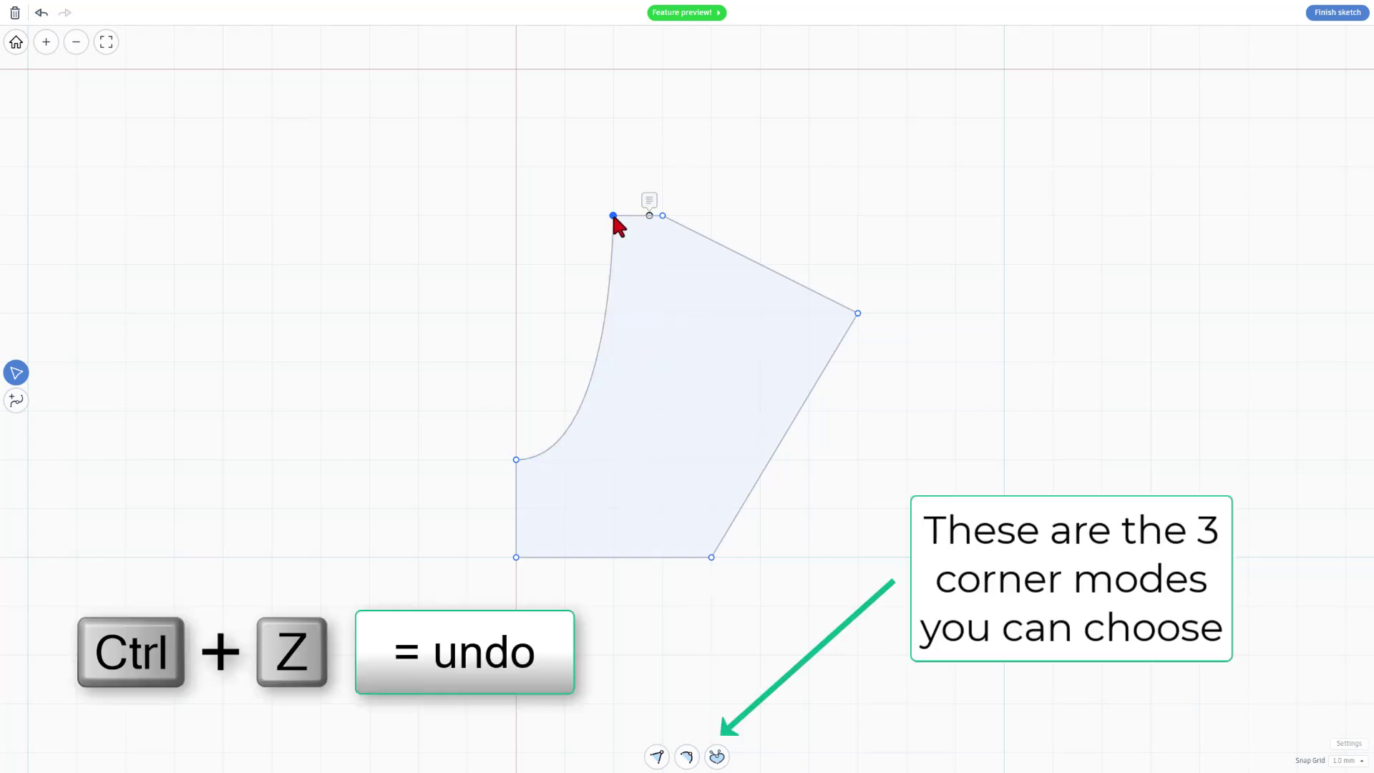
key("ctrl+z")
left_click_drag(614, 216, 715, 374)
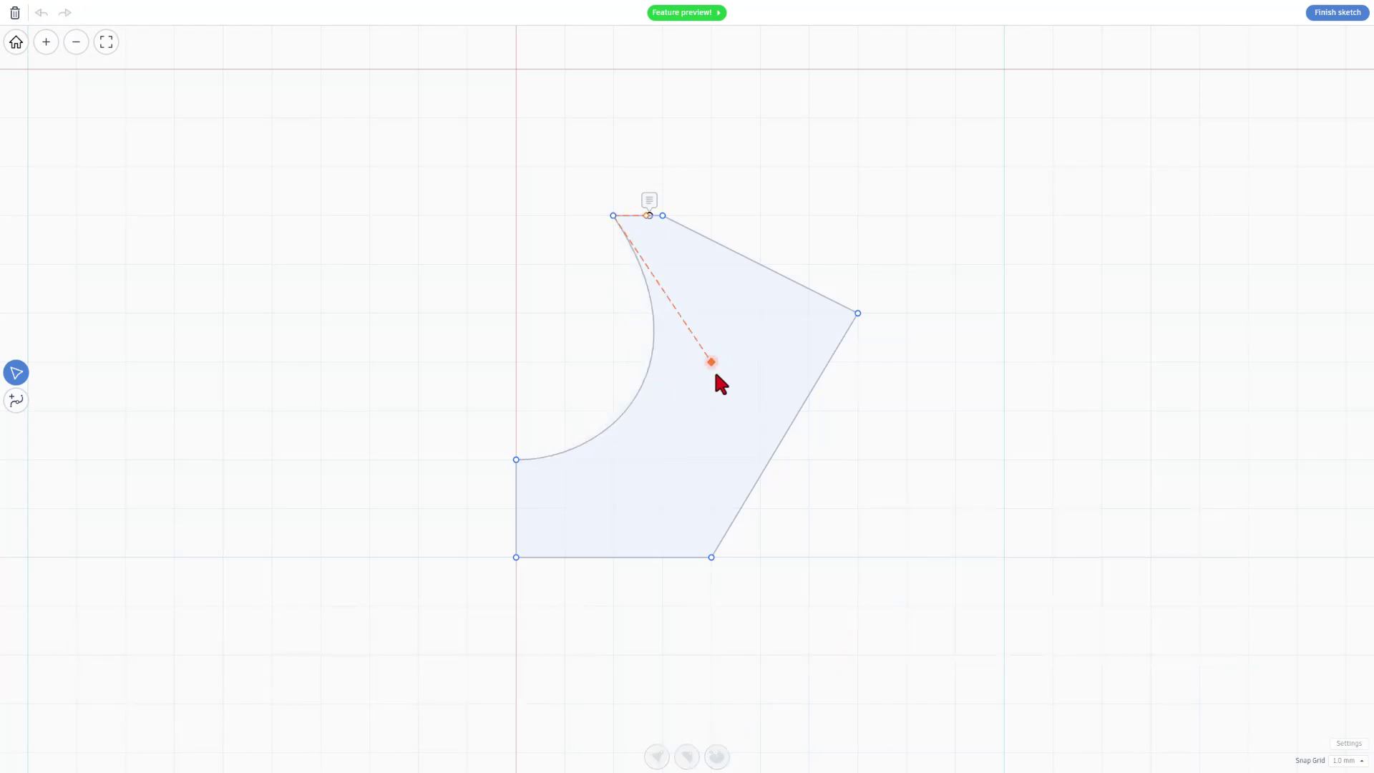
Step: With a 0.1 mm snap grid, fine-tune the arc, undo the tweak, and finish the sketch
left_click(1345, 762)
left_click(1345, 652)
mouse_move(711, 363)
left_mouse_down()
mouse_move(731, 356)
mouse_move(714, 363)
left_mouse_up()
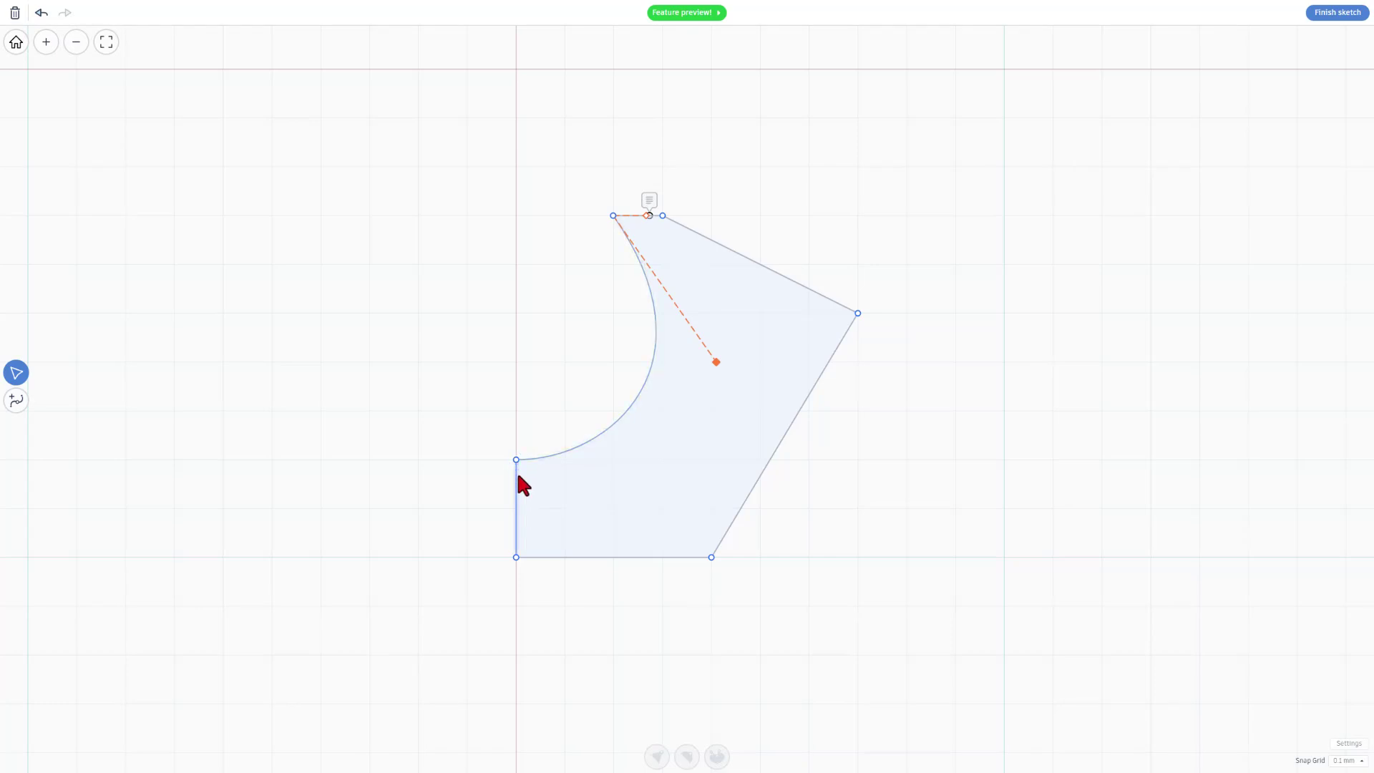
left_click(606, 308)
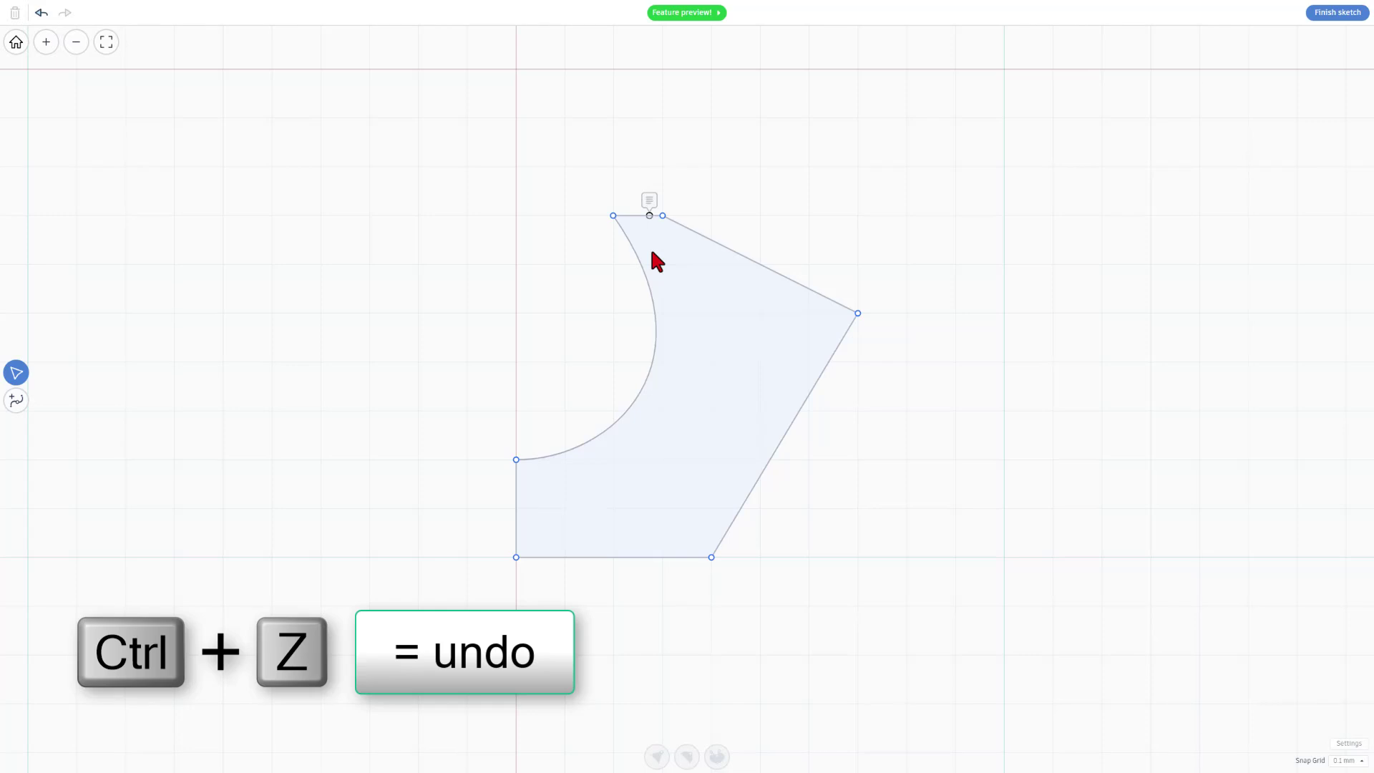
key("ctrl+z")
left_click(1331, 14)
Step: Inspect the small profile piece and set the snap grid back to 1.0 mm
left_click(450, 447)
scroll(458, 449, "up", 5)
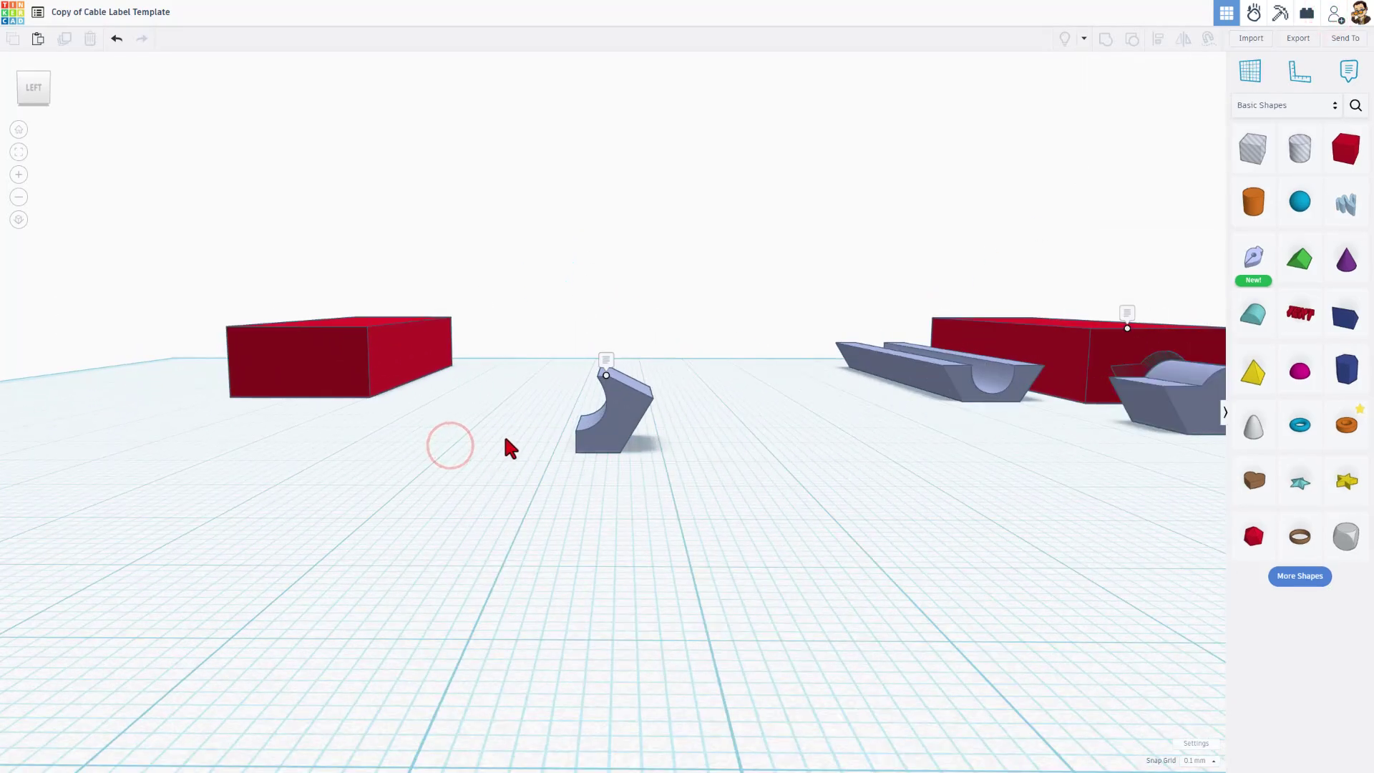
left_click(629, 448)
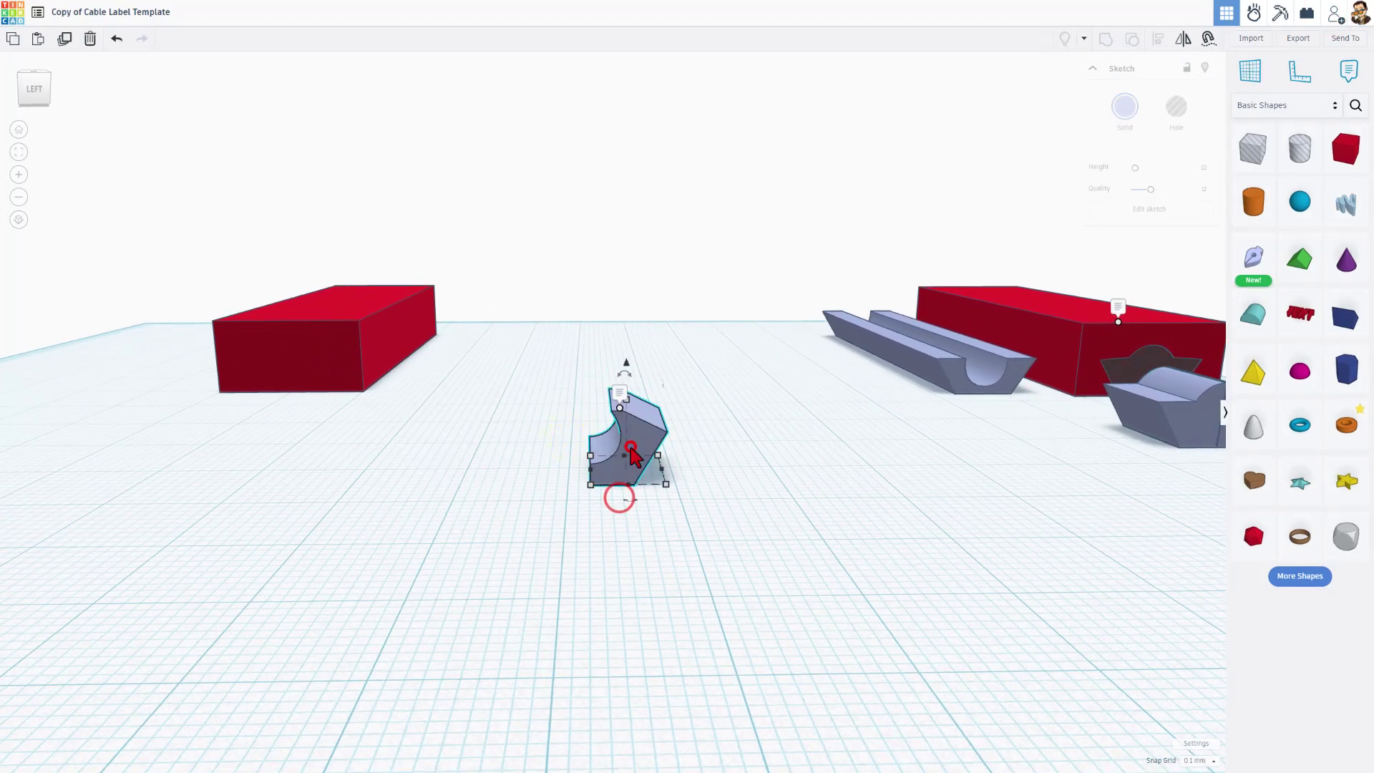
right_click_drag(629, 450, 698, 474)
left_click(780, 533)
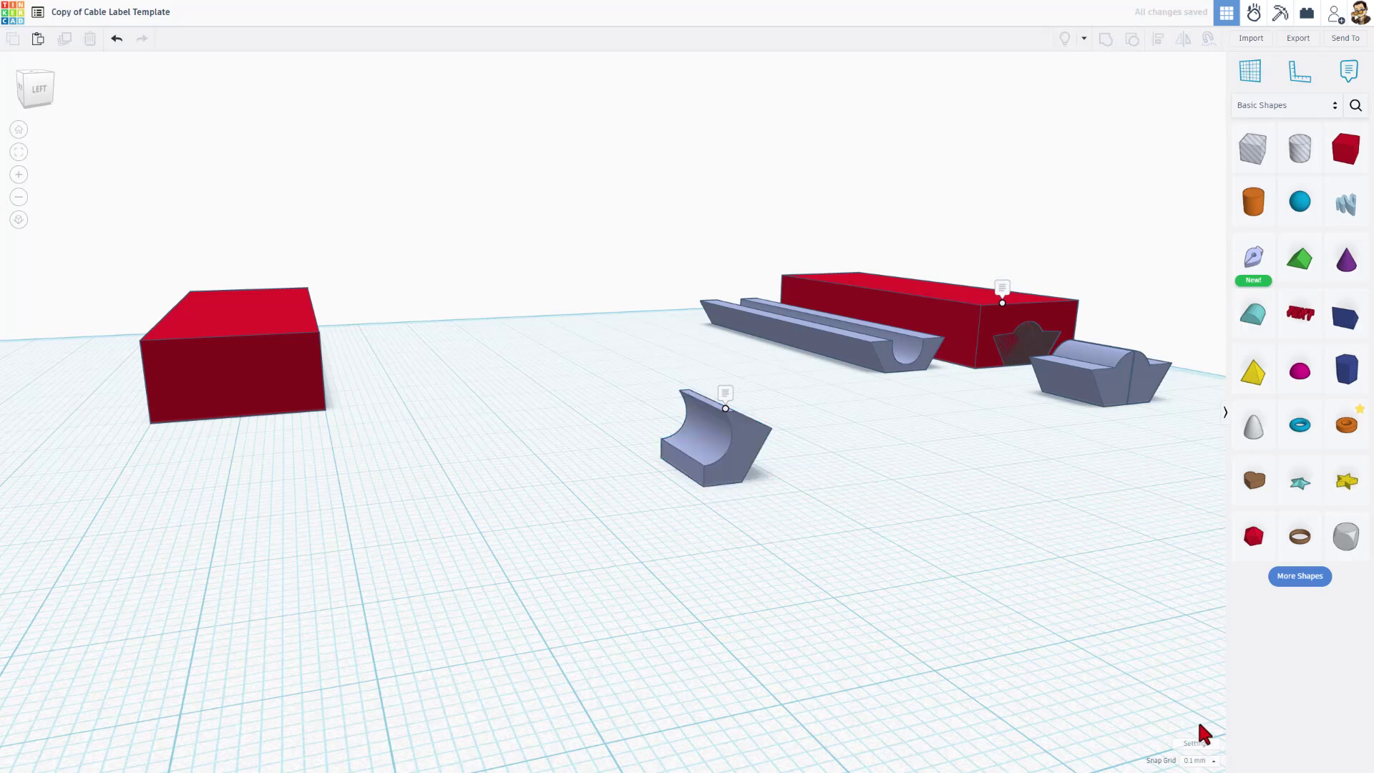
left_click(1196, 761)
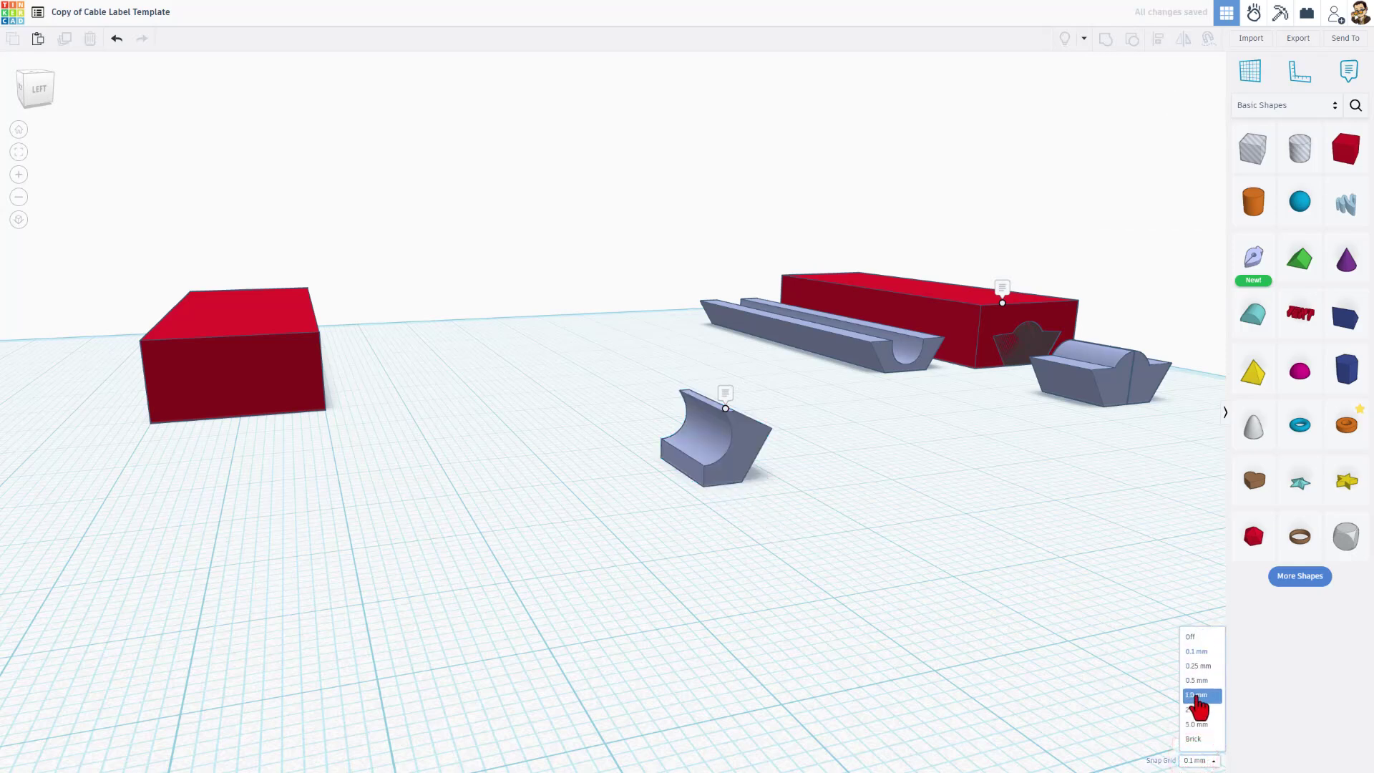
left_click(1195, 696)
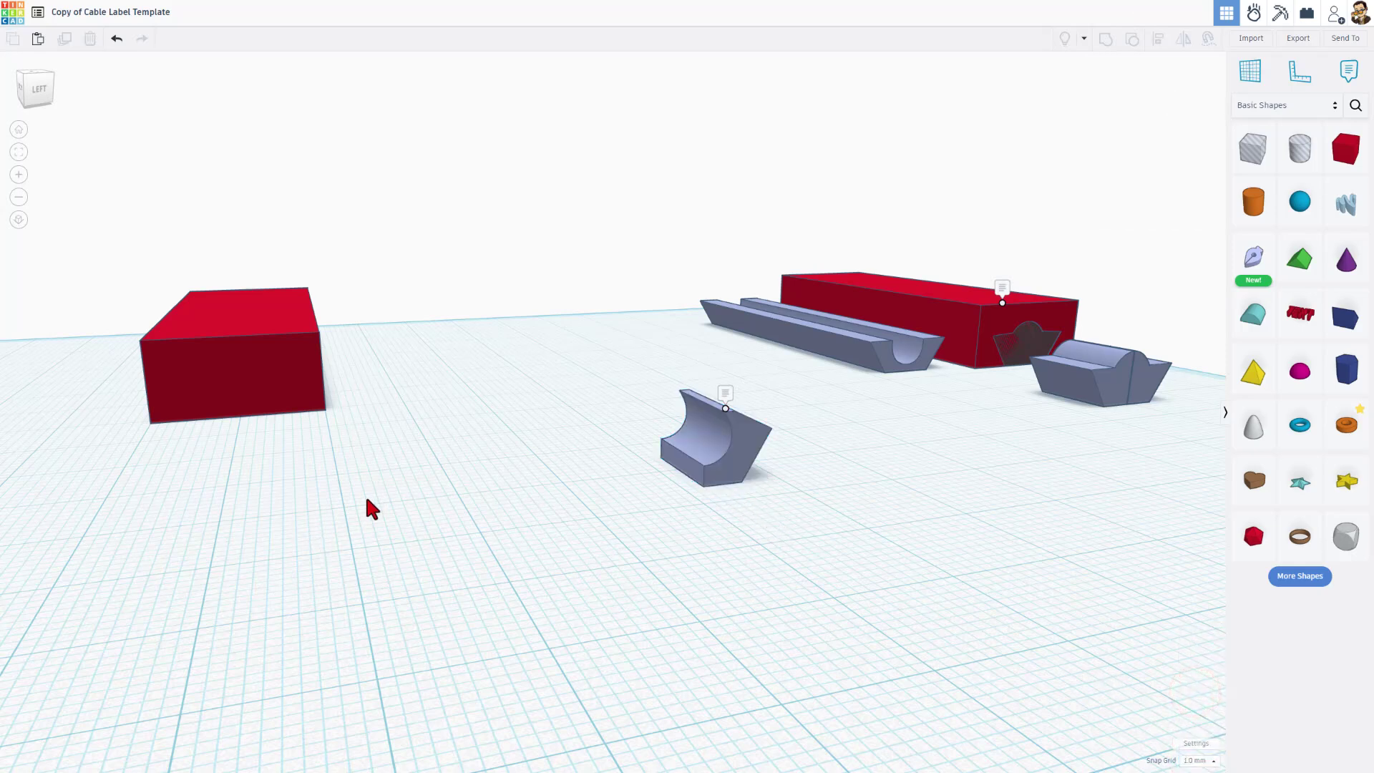
Step: Duplicate the small profile piece, shift the copy left, and mirror it to face the original
left_click(692, 476)
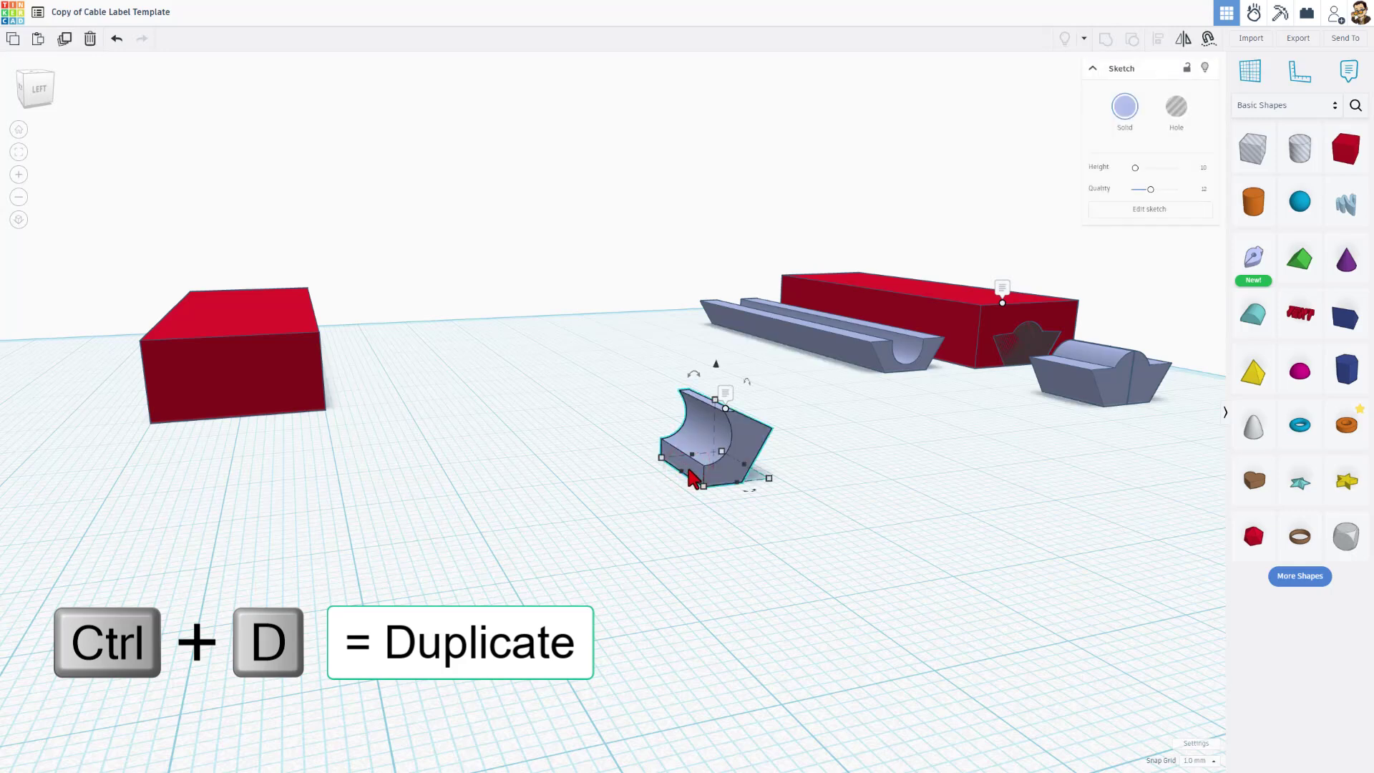
key("ctrl+d")
key("shift+Left")
key("shift+Left")
key("shift+Left")
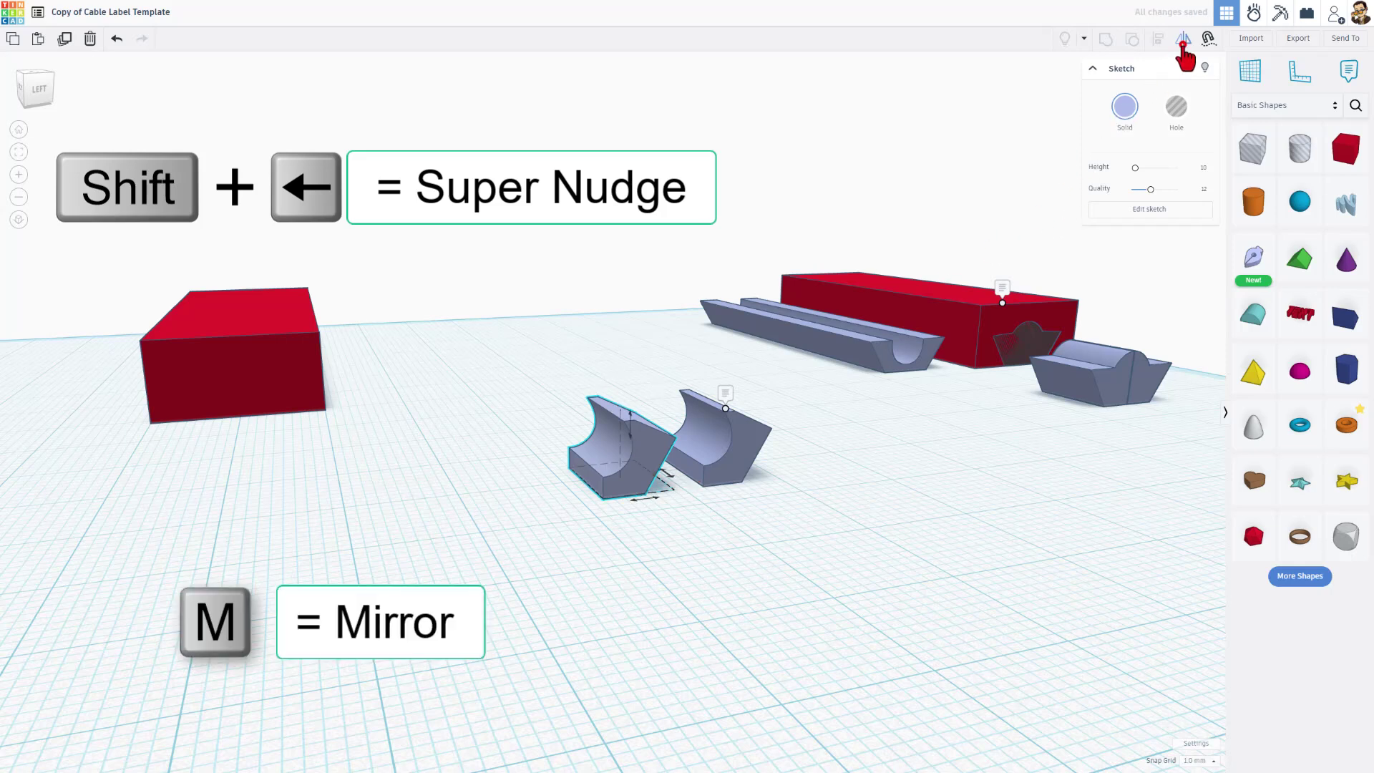
left_click(1184, 39)
left_click(646, 500)
Step: Put a workplane on the profile's face, drop the copy against it, then reset the workplane
left_click(695, 478)
key("w")
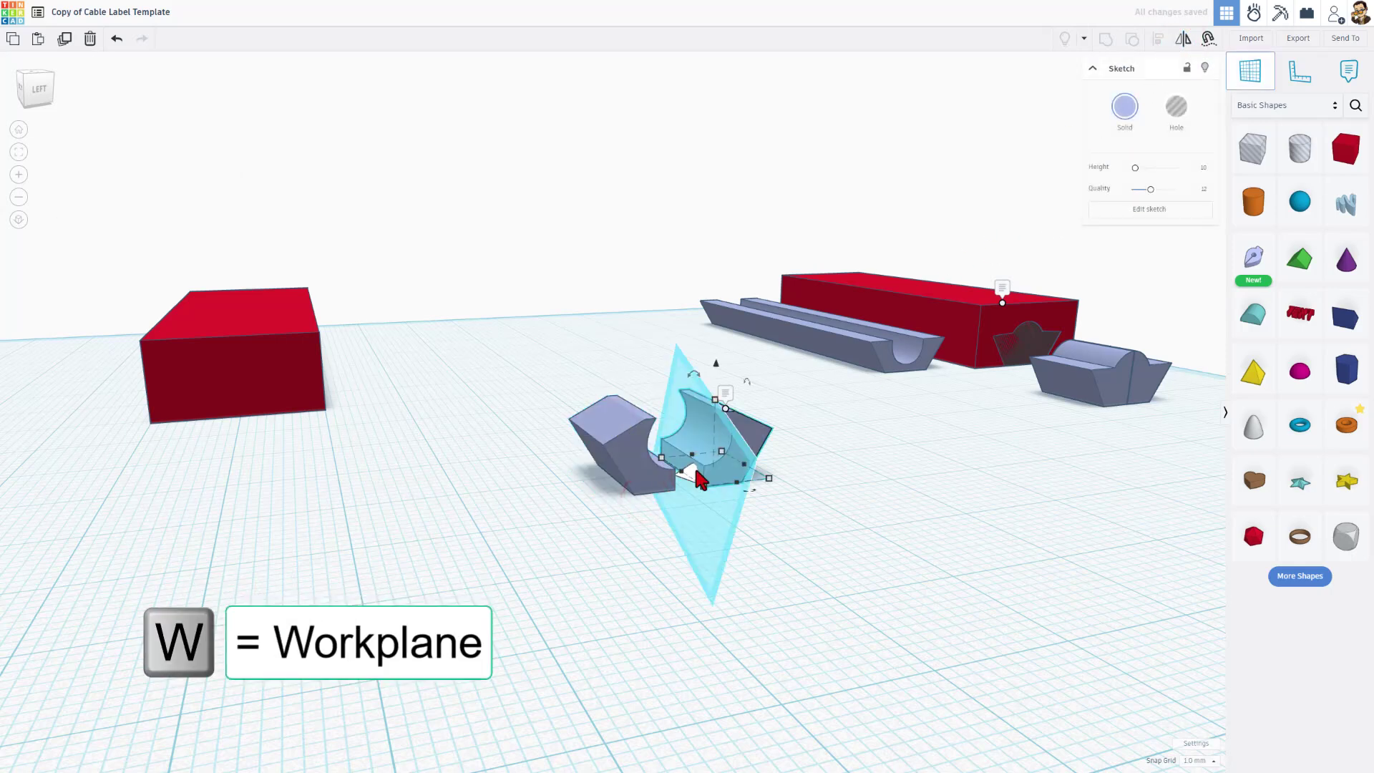
left_click(644, 491)
left_click(647, 494)
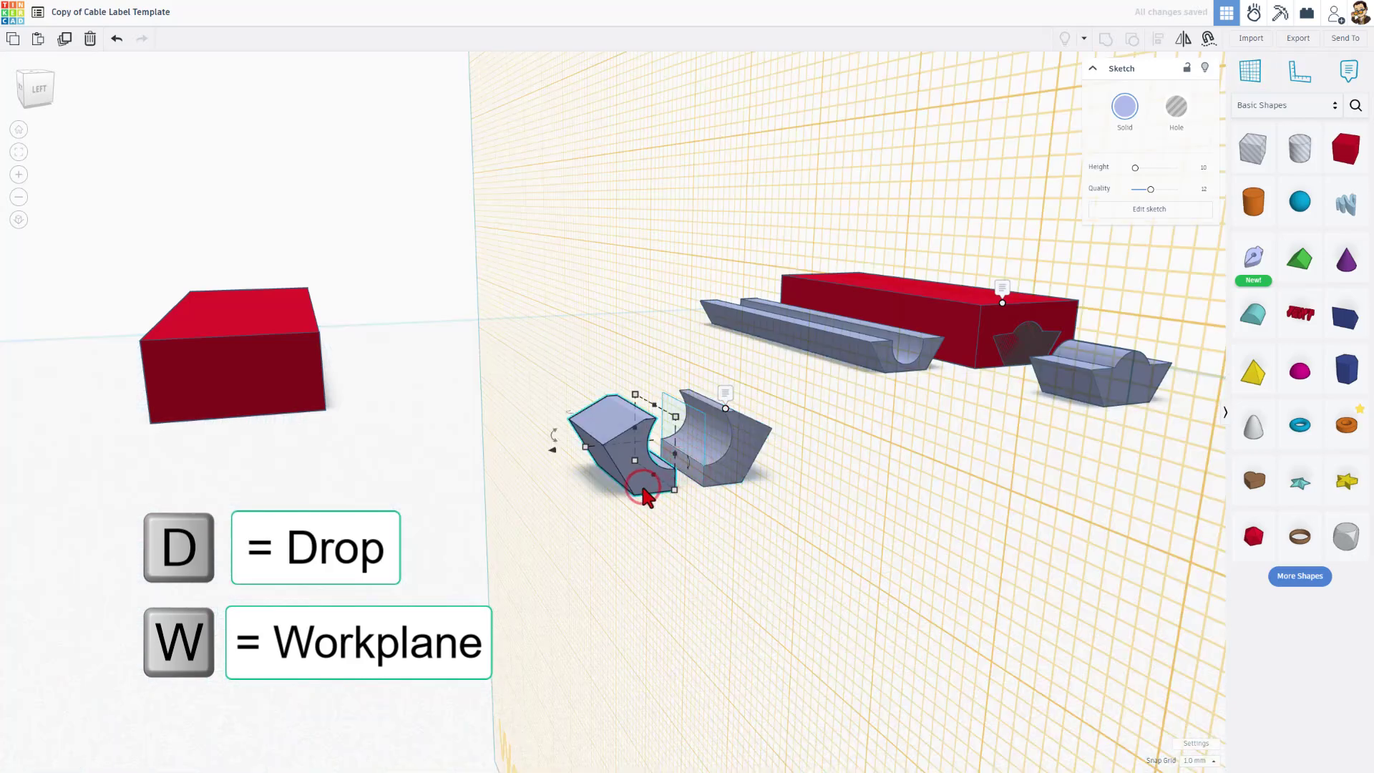
key("d")
left_click(647, 514)
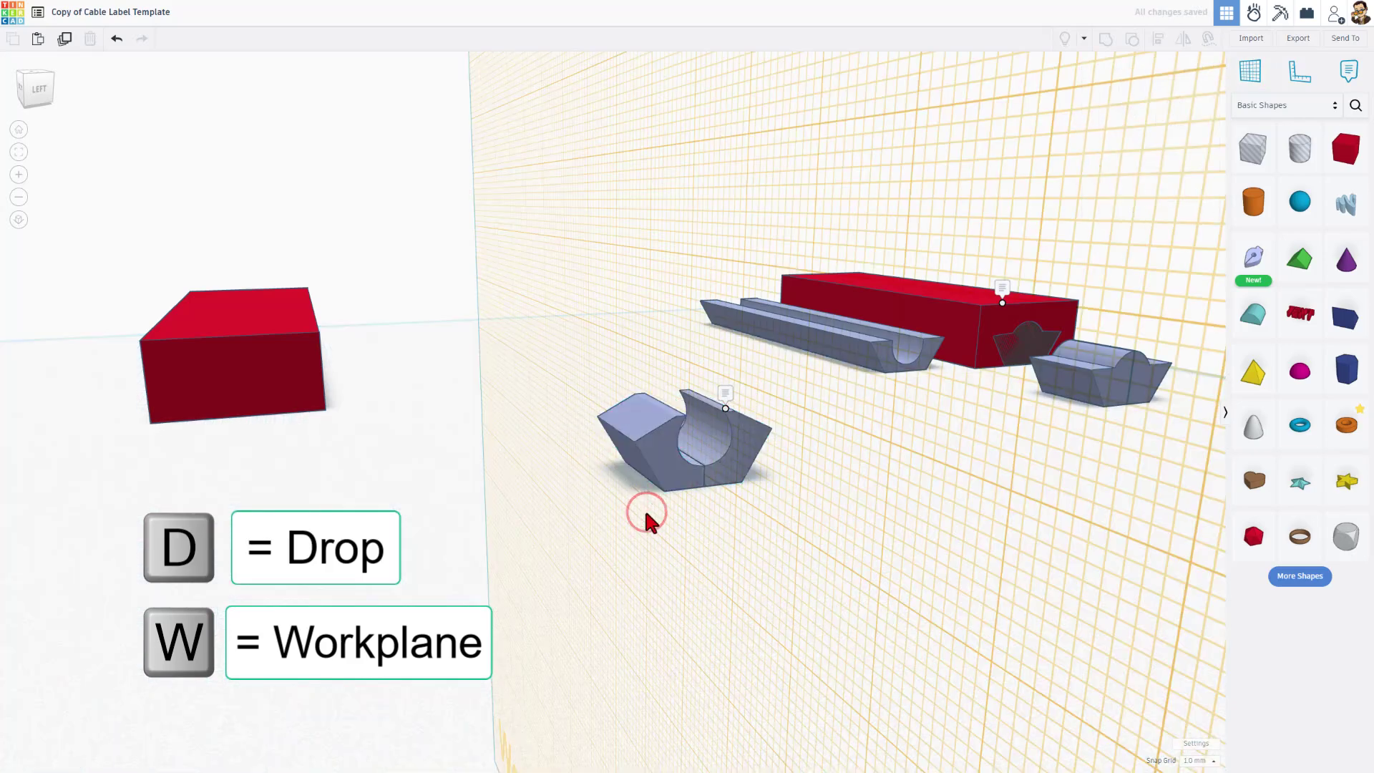
left_click(612, 524)
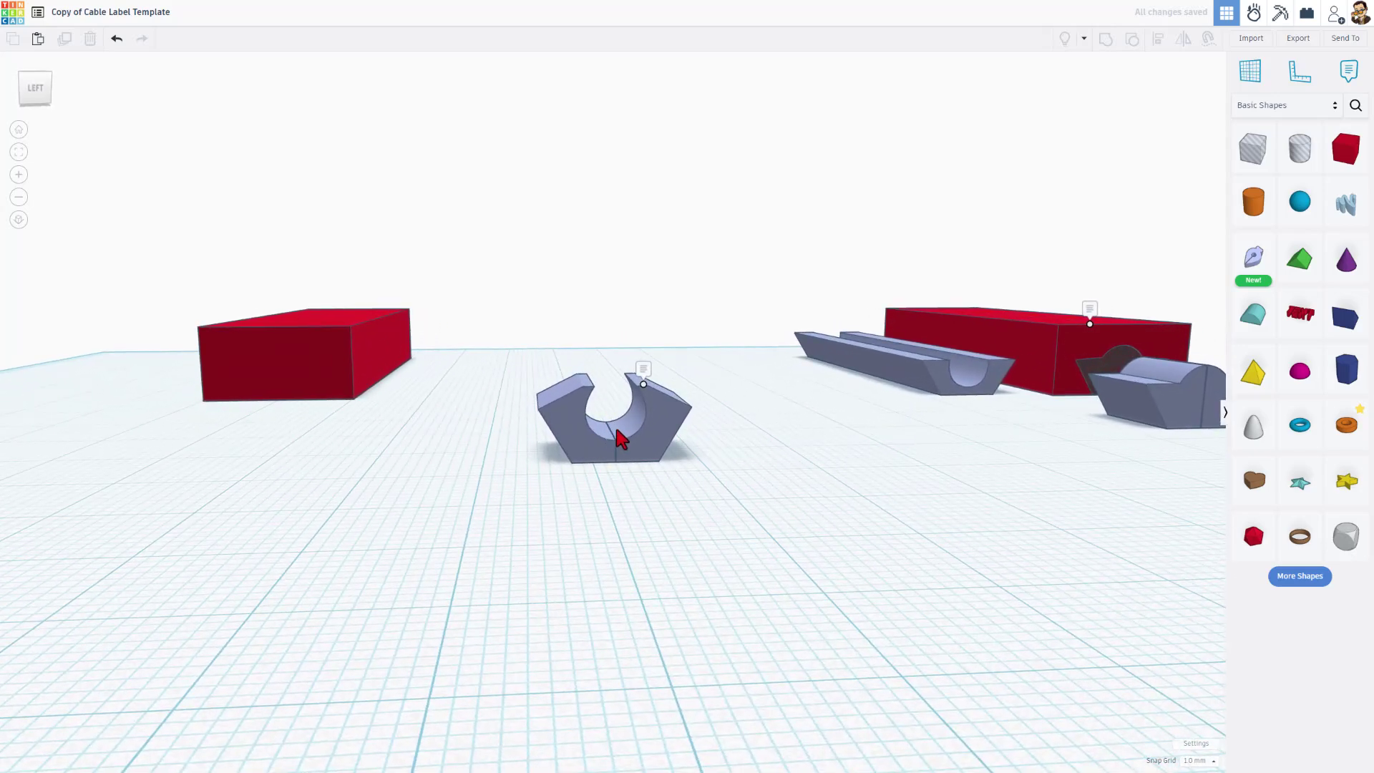
Step: Select both grey halves and group them into one U-shaped part
key("ctrl+g")
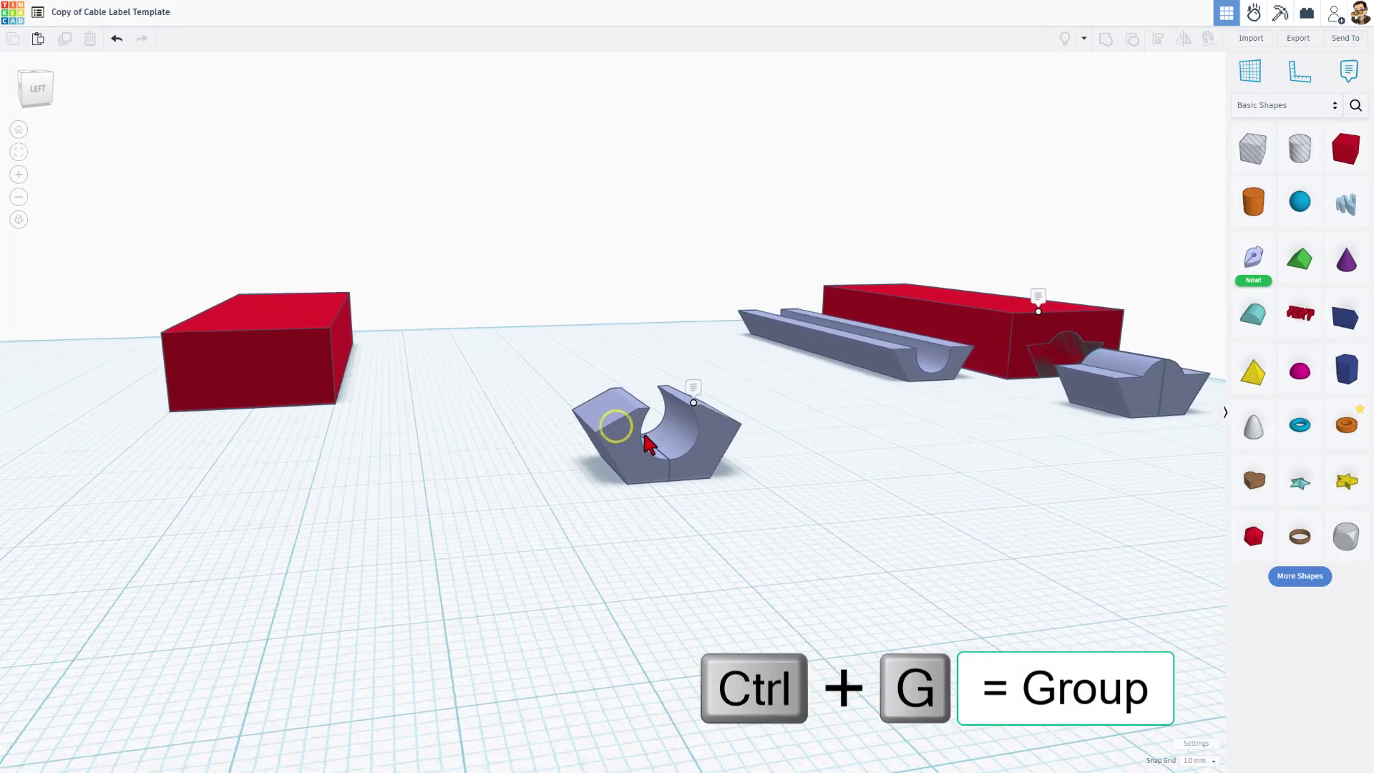
left_click_drag(687, 451, 687, 451)
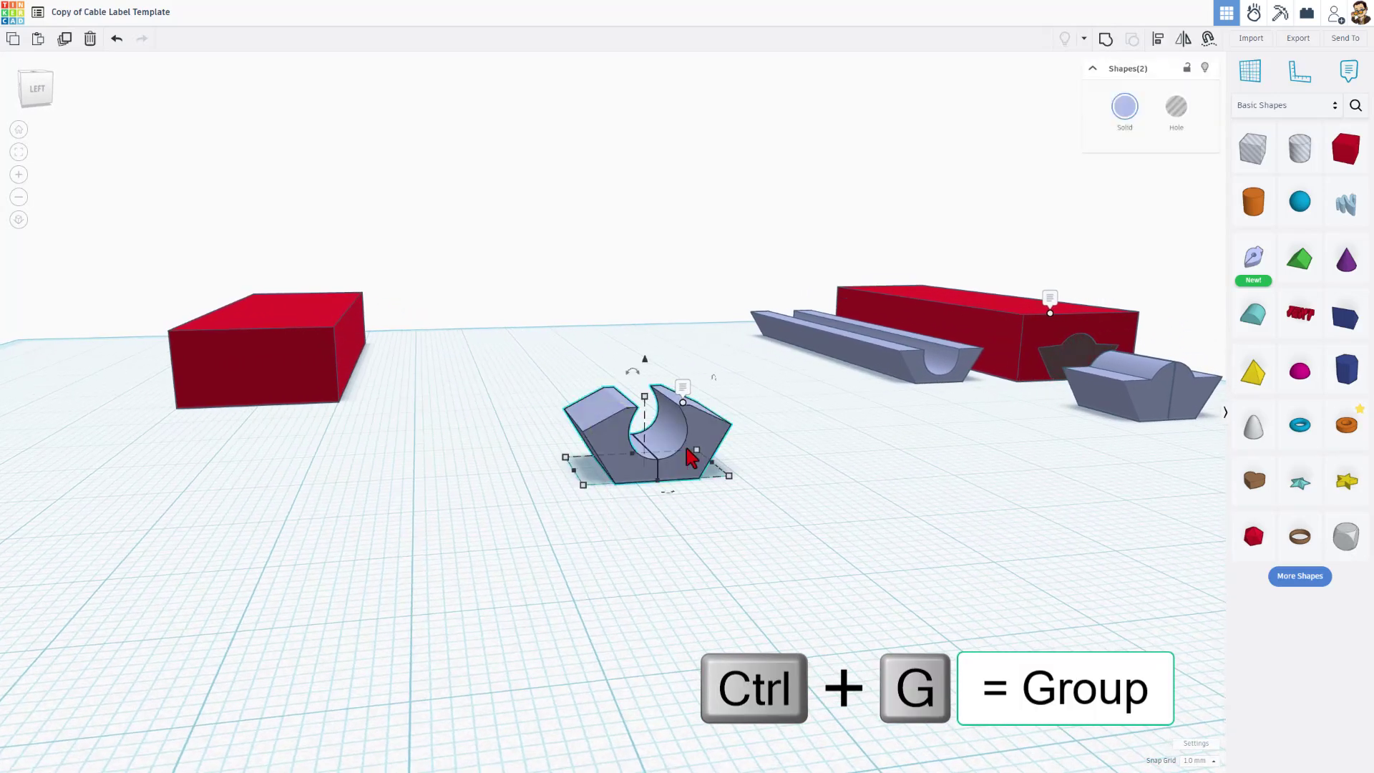
key("ctrl+g")
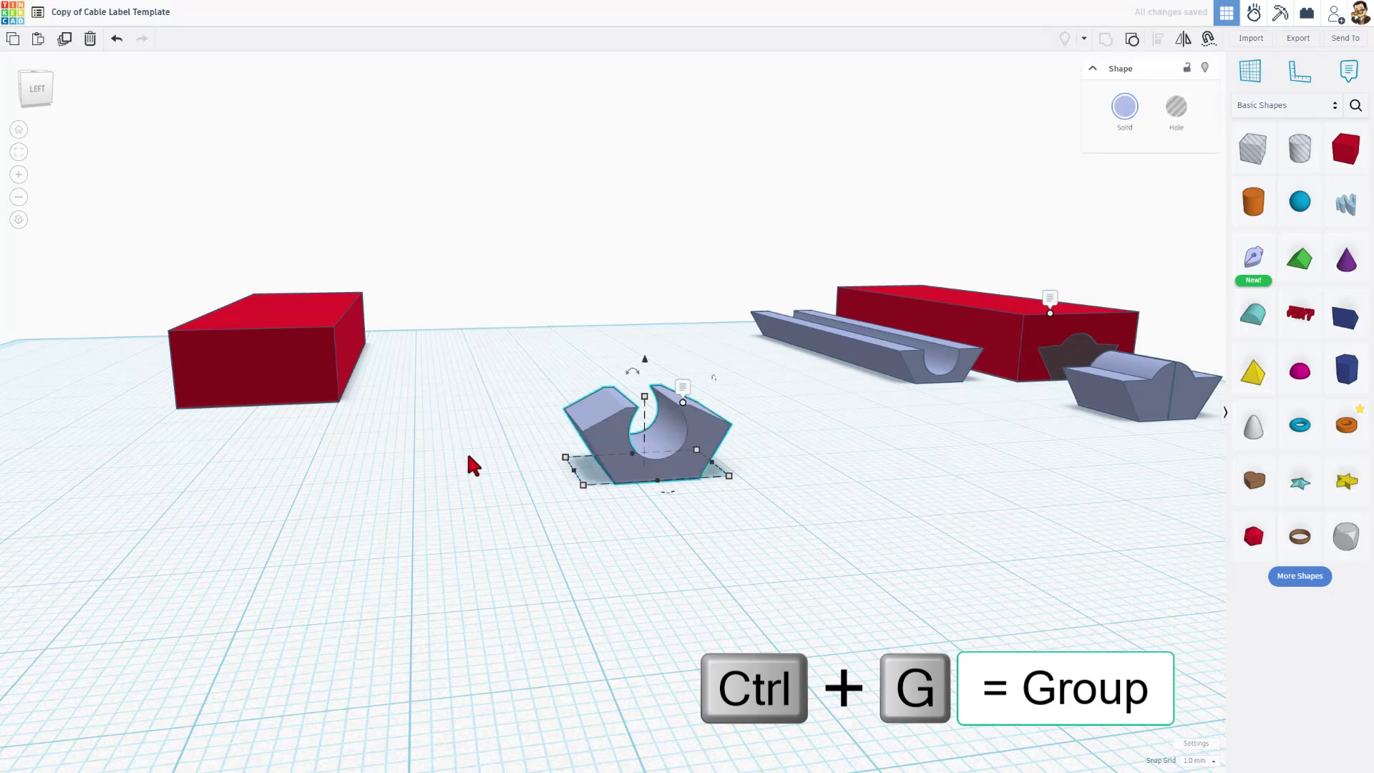
left_click(551, 338)
Step: Centre the left red block on the U part using the Align tool
left_click_drag(107, 245, 741, 485)
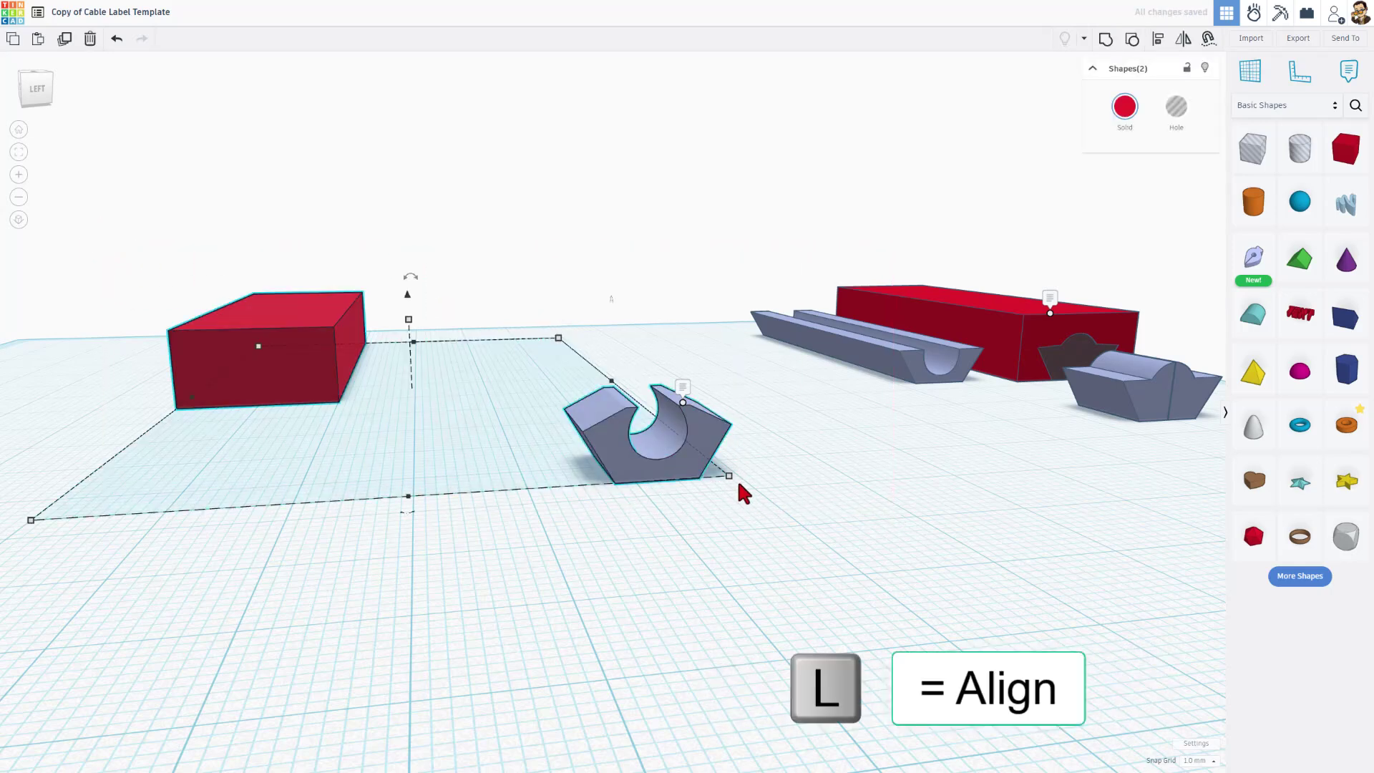
key("l")
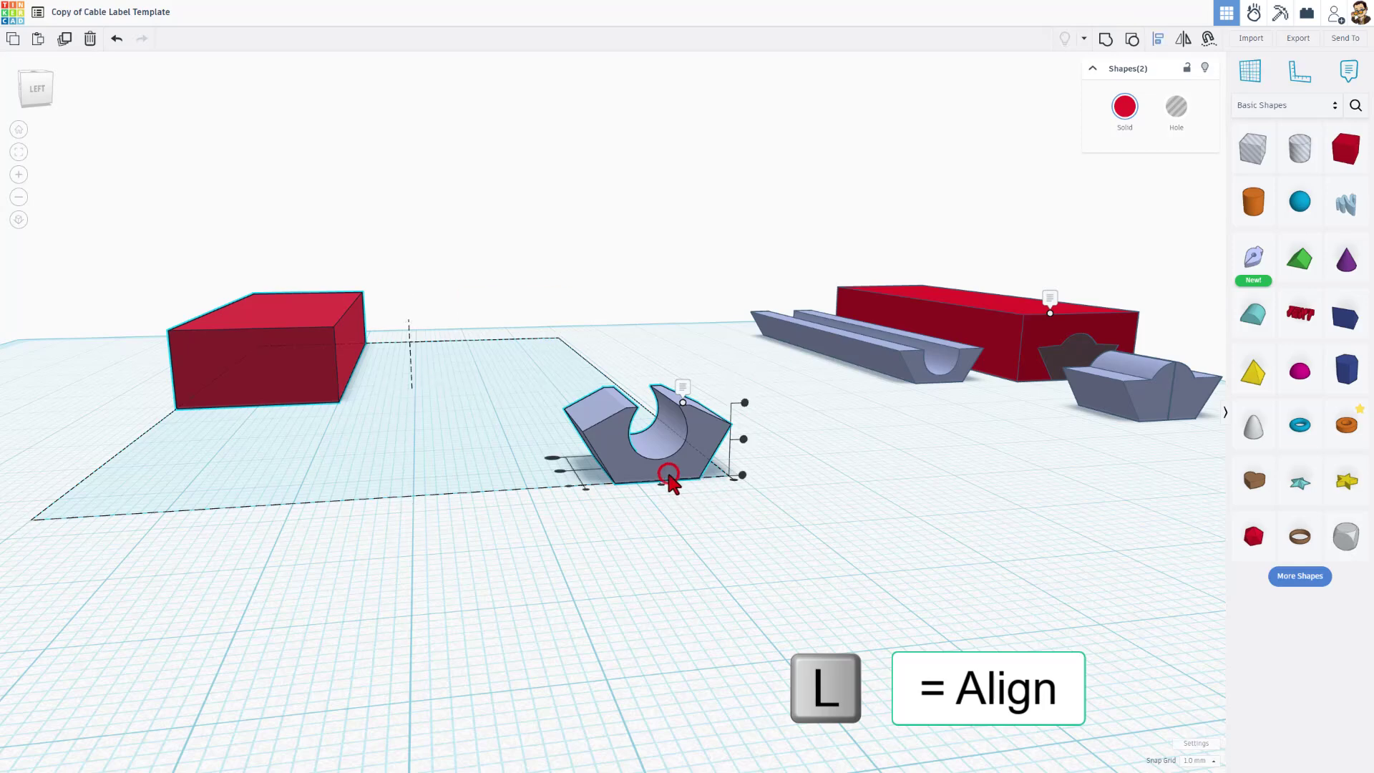
left_click(662, 485)
left_click(727, 510)
right_click_drag(783, 522, 728, 510)
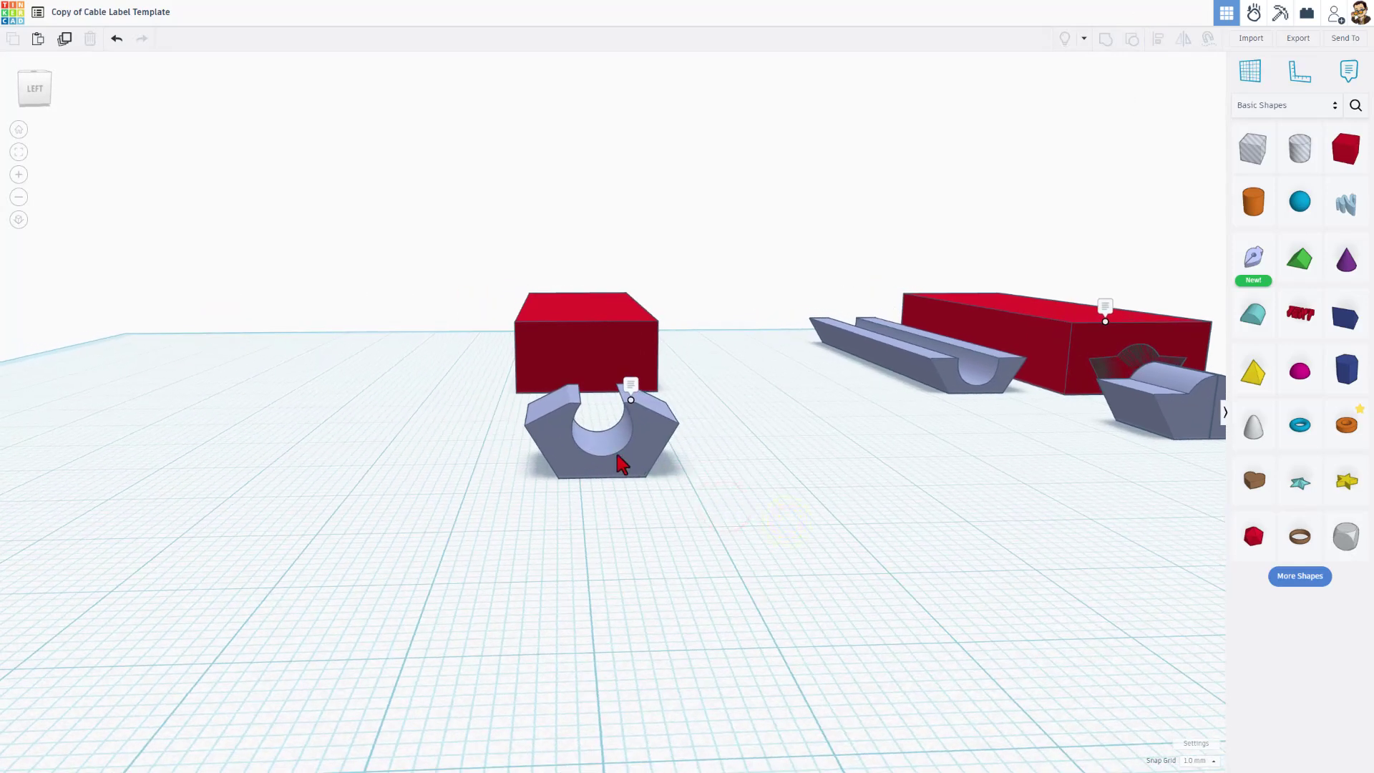
Step: Colour the U-shaped part green
left_click(621, 464)
left_click(1124, 109)
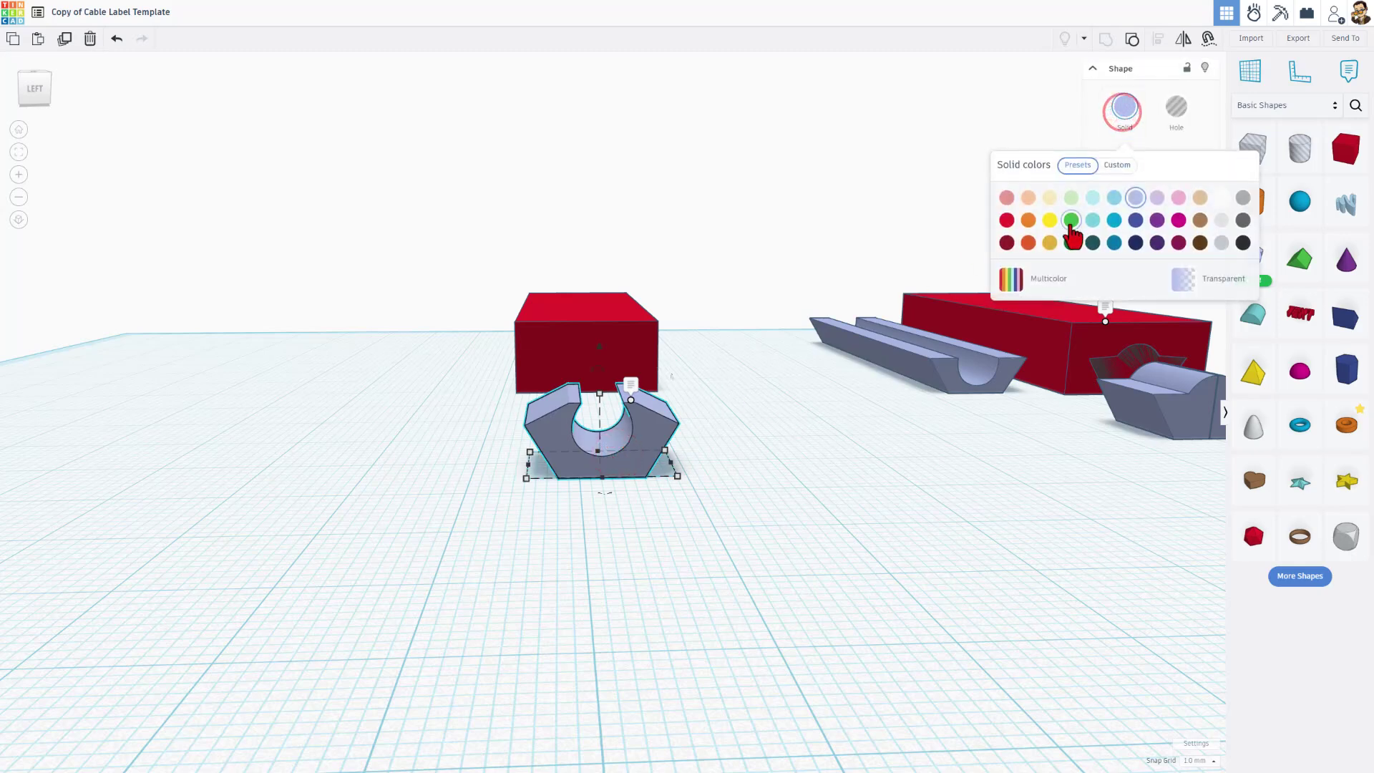
left_click(1071, 222)
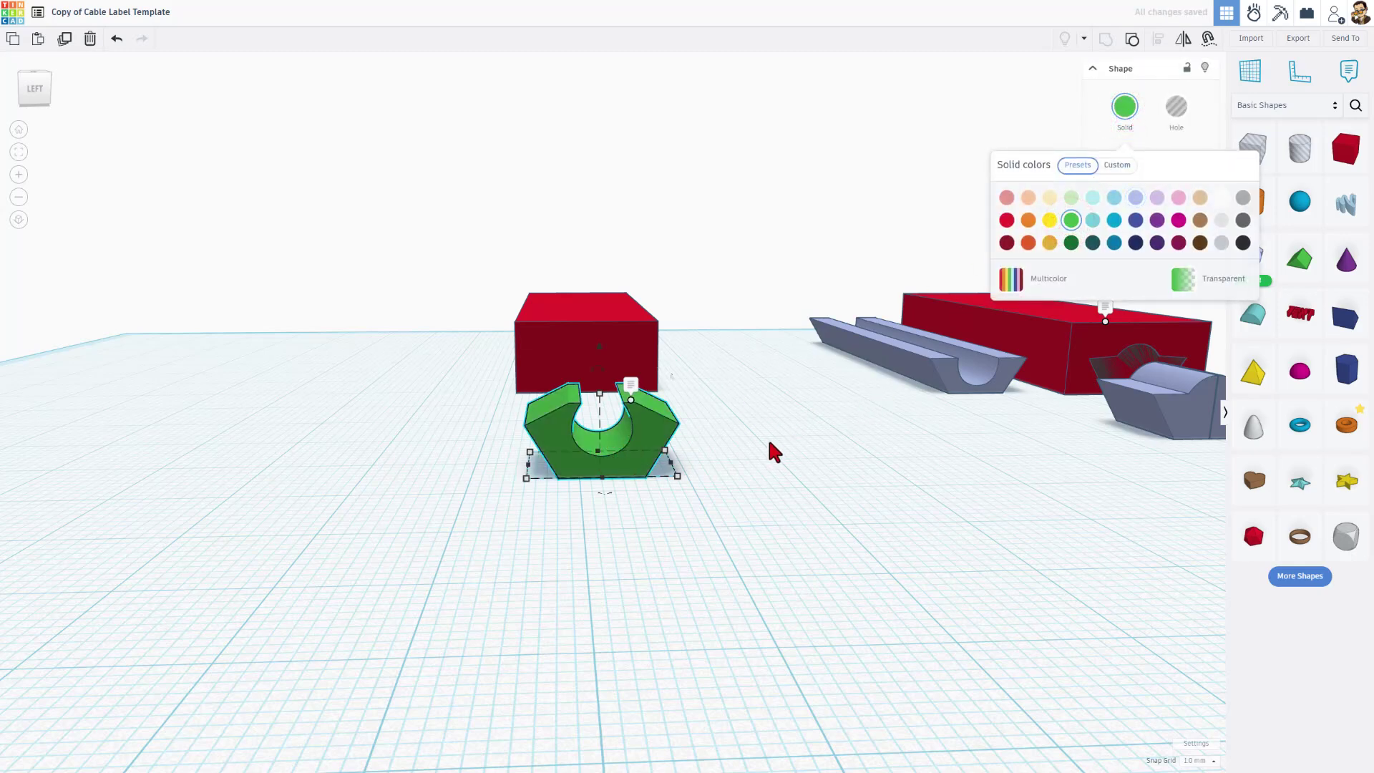
left_click(775, 456)
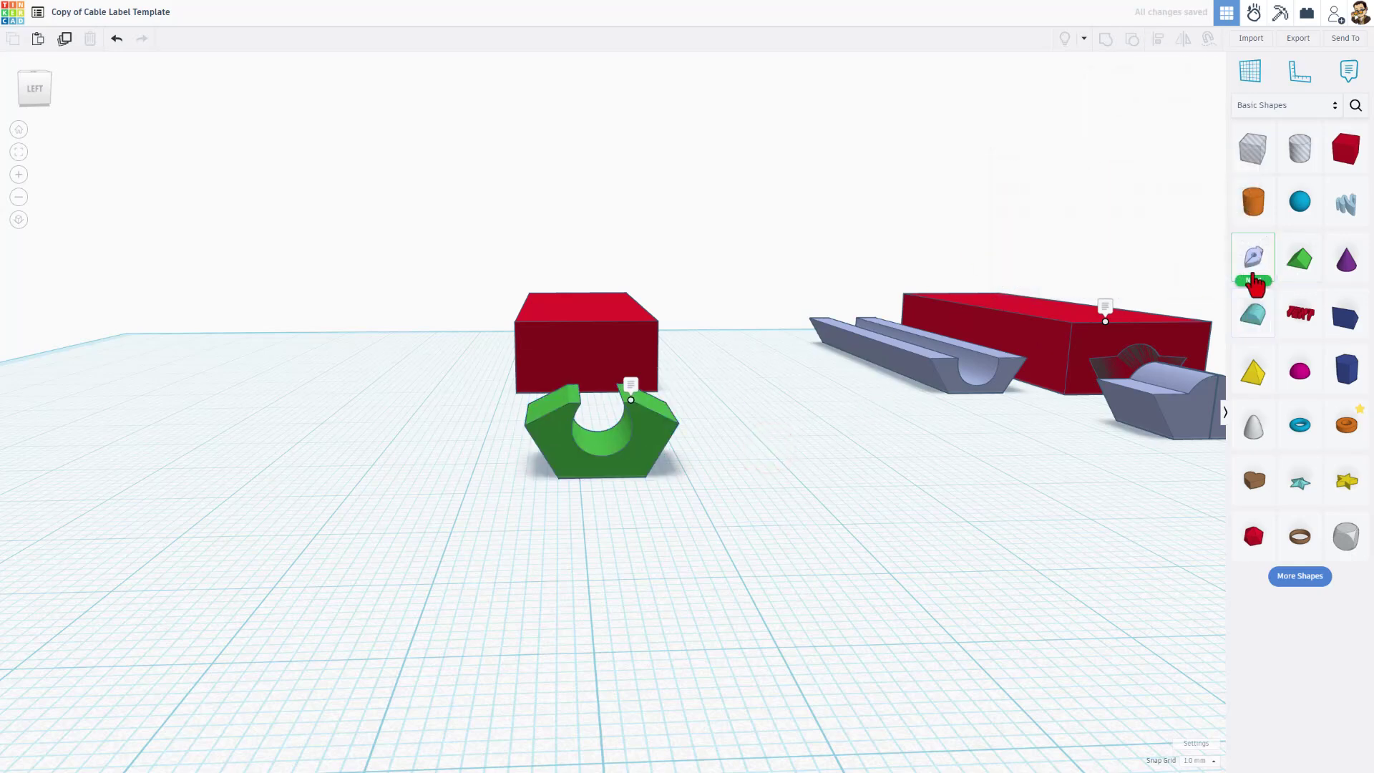
Step: Add a new sketch shape and align it with the end of the left red block
mouse_move(1254, 281)
left_mouse_down()
mouse_move(1074, 291)
mouse_move(627, 374)
mouse_move(597, 337)
left_mouse_up()
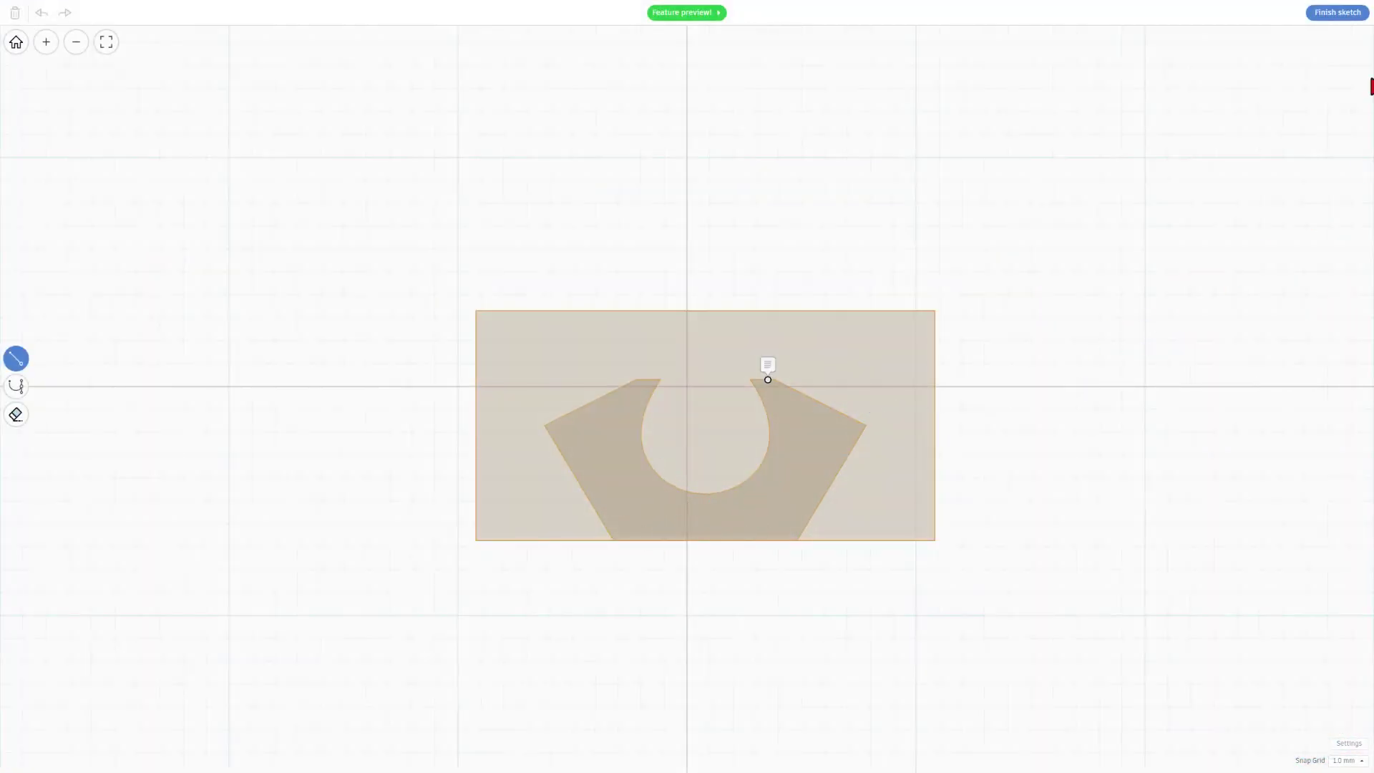
left_click(1337, 12)
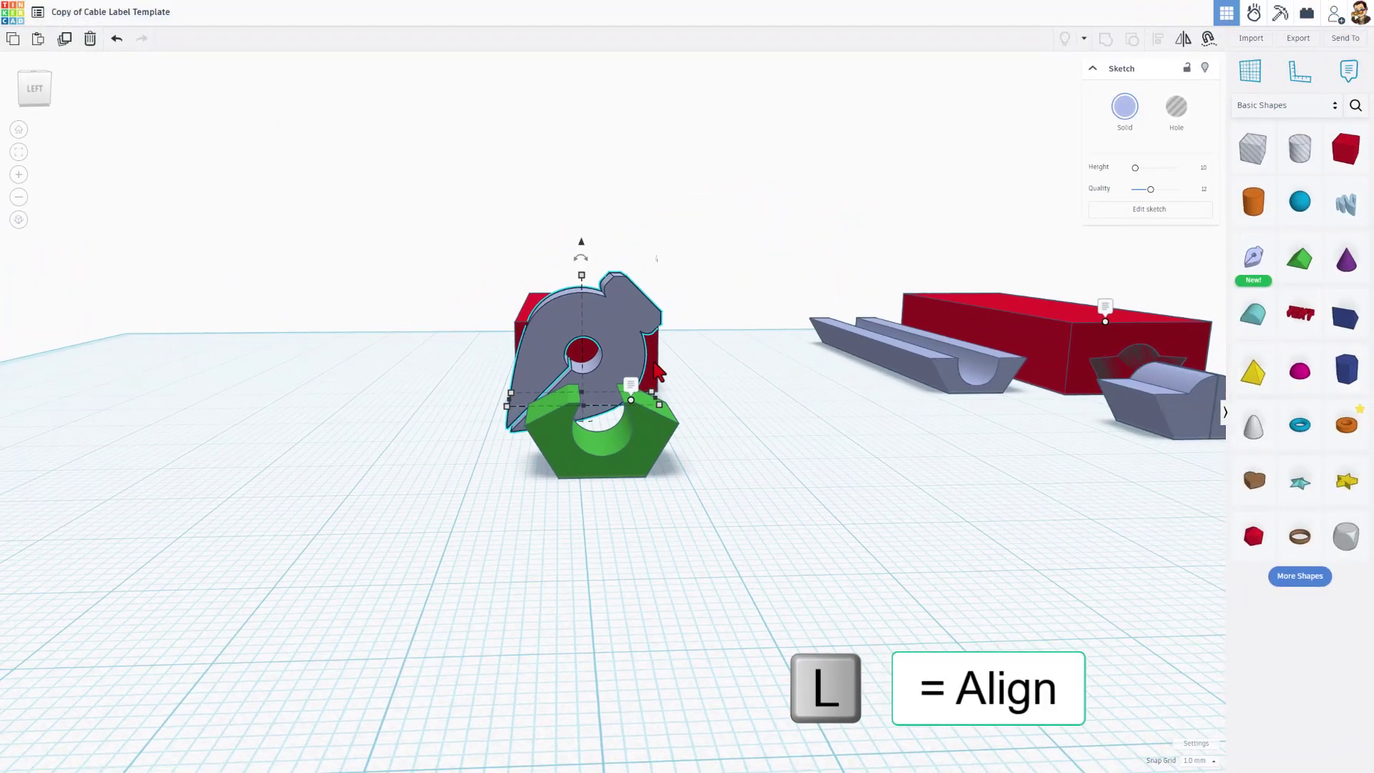
left_click_drag(451, 257, 647, 342)
key("l")
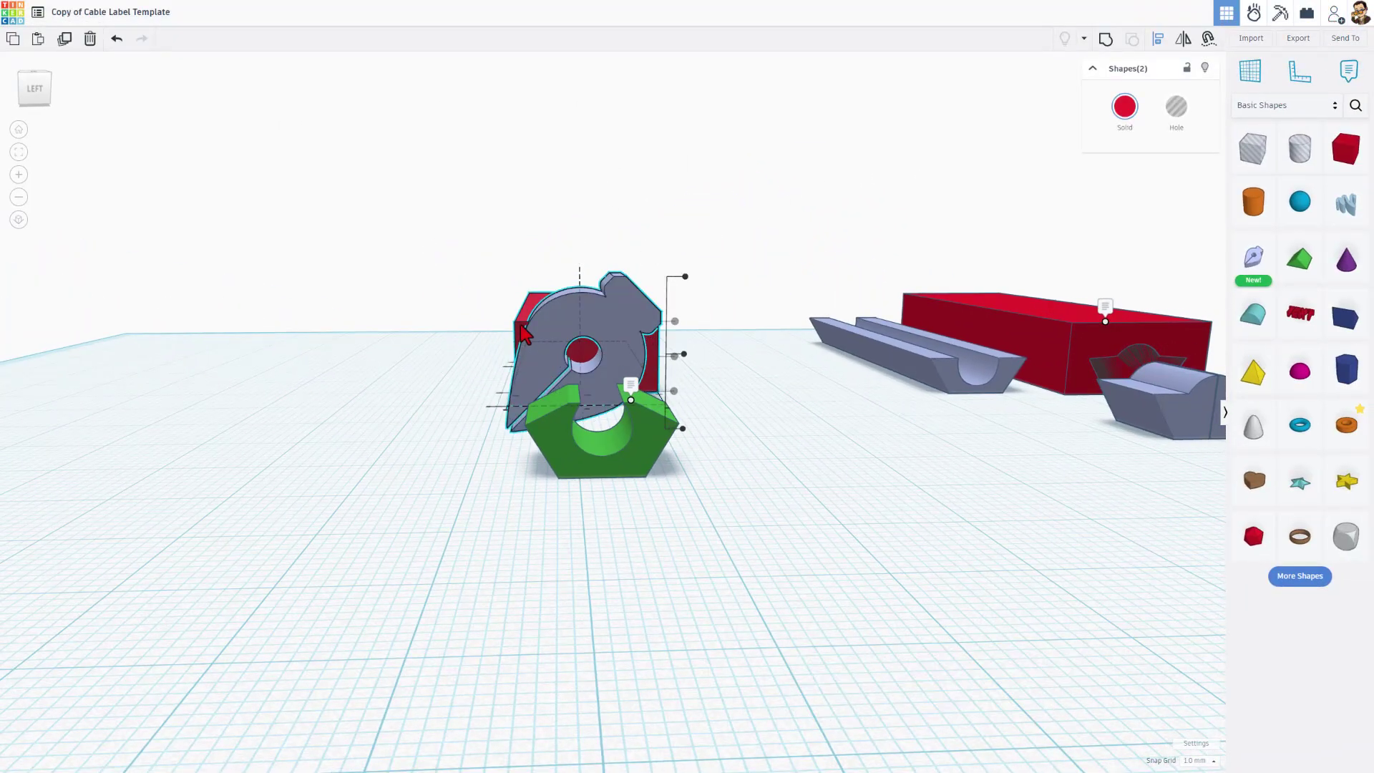
right_click_drag(683, 329, 695, 418)
left_click(652, 358)
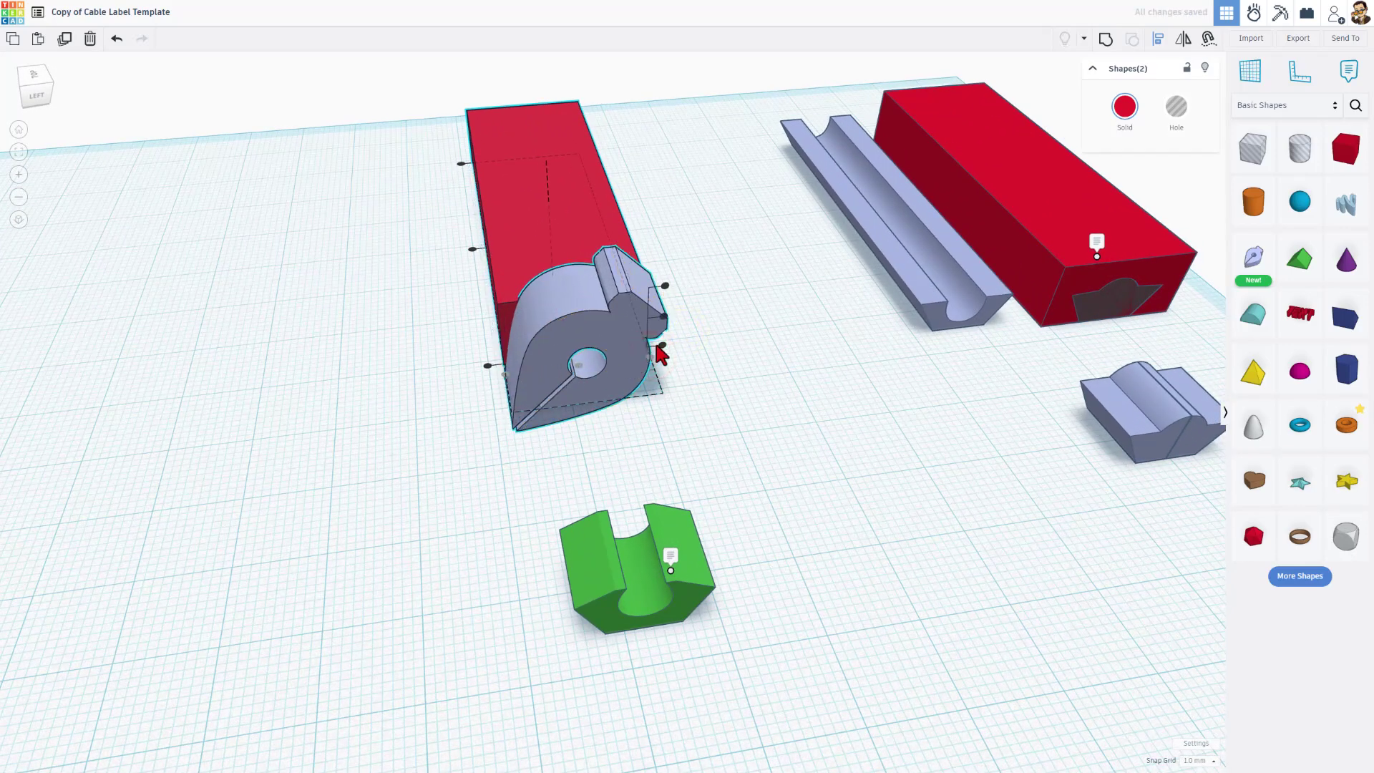
left_click(660, 346)
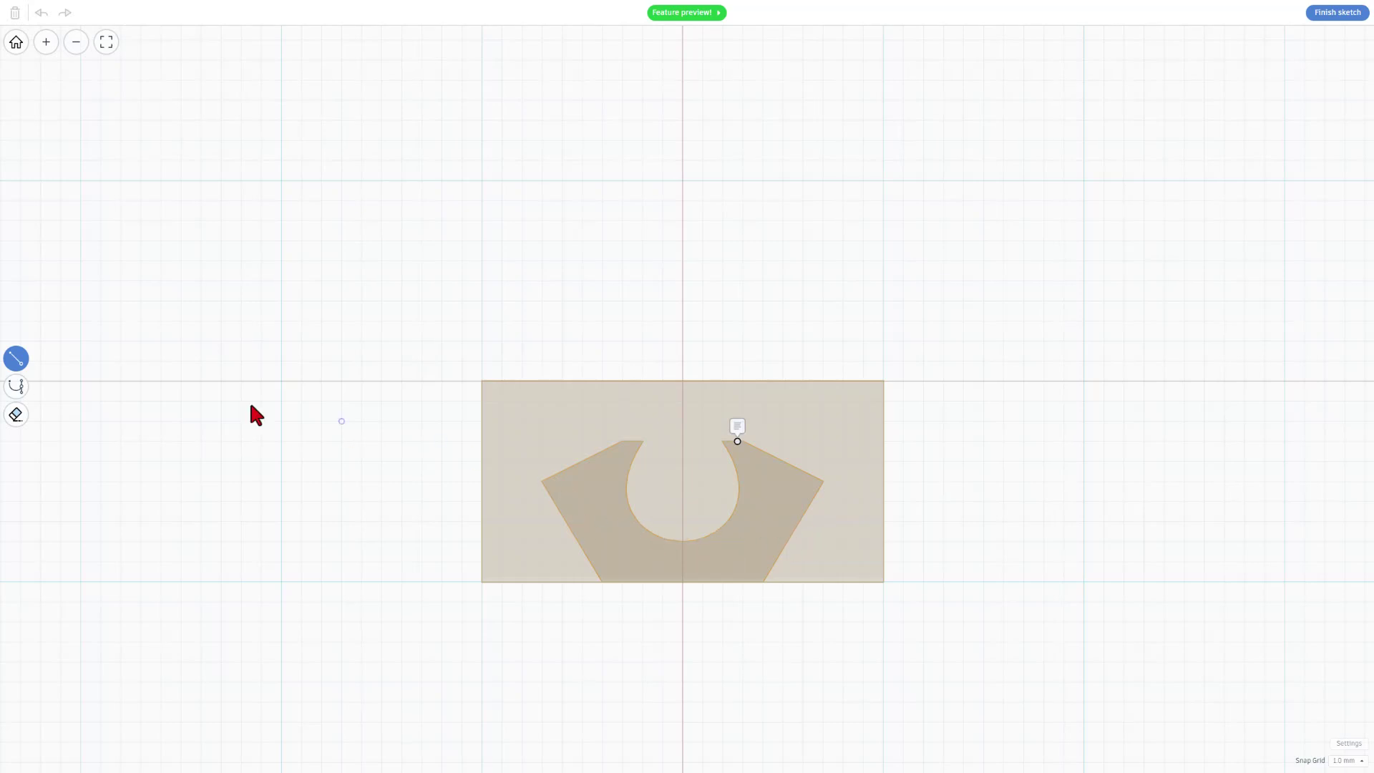
Step: Use Line Mode to trace the profile's corners, running straight across the notch top and closing the outline
key("1")
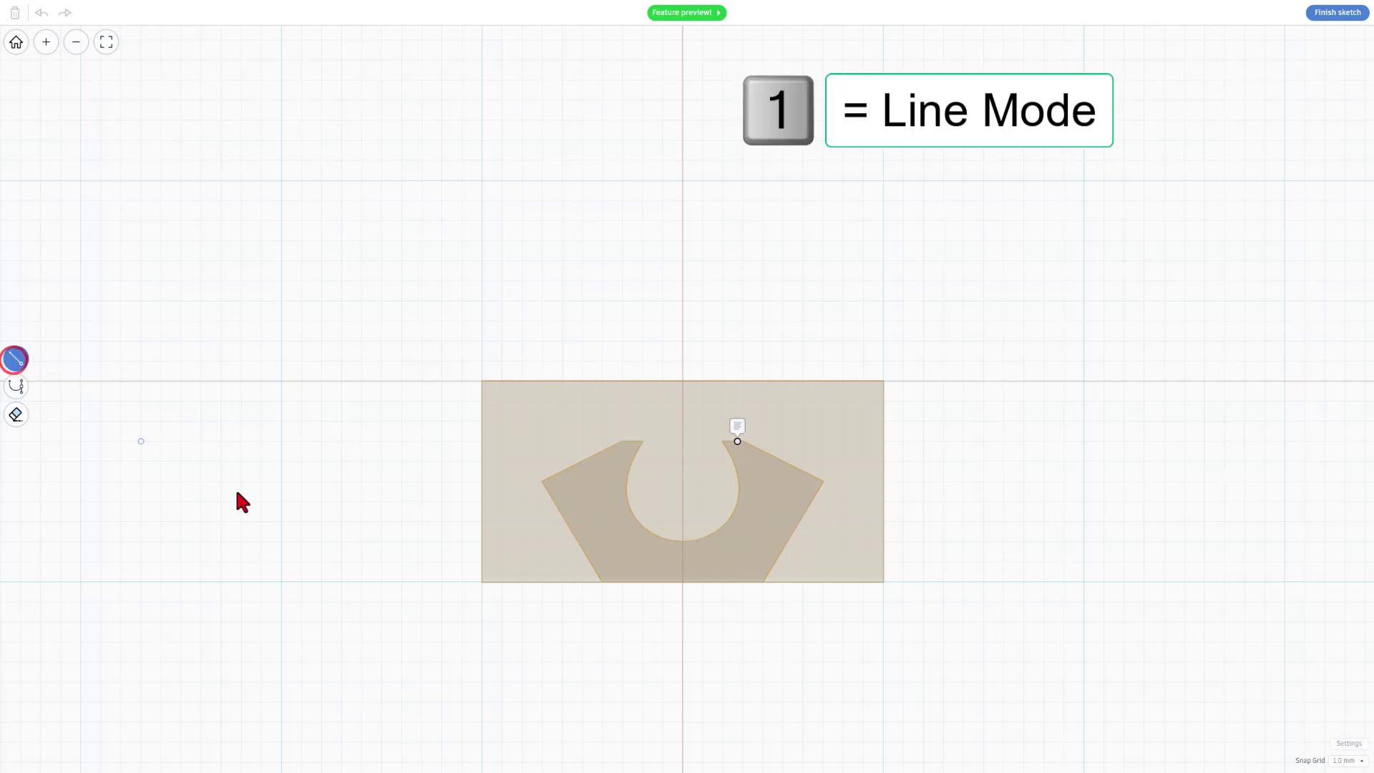
left_click(764, 584)
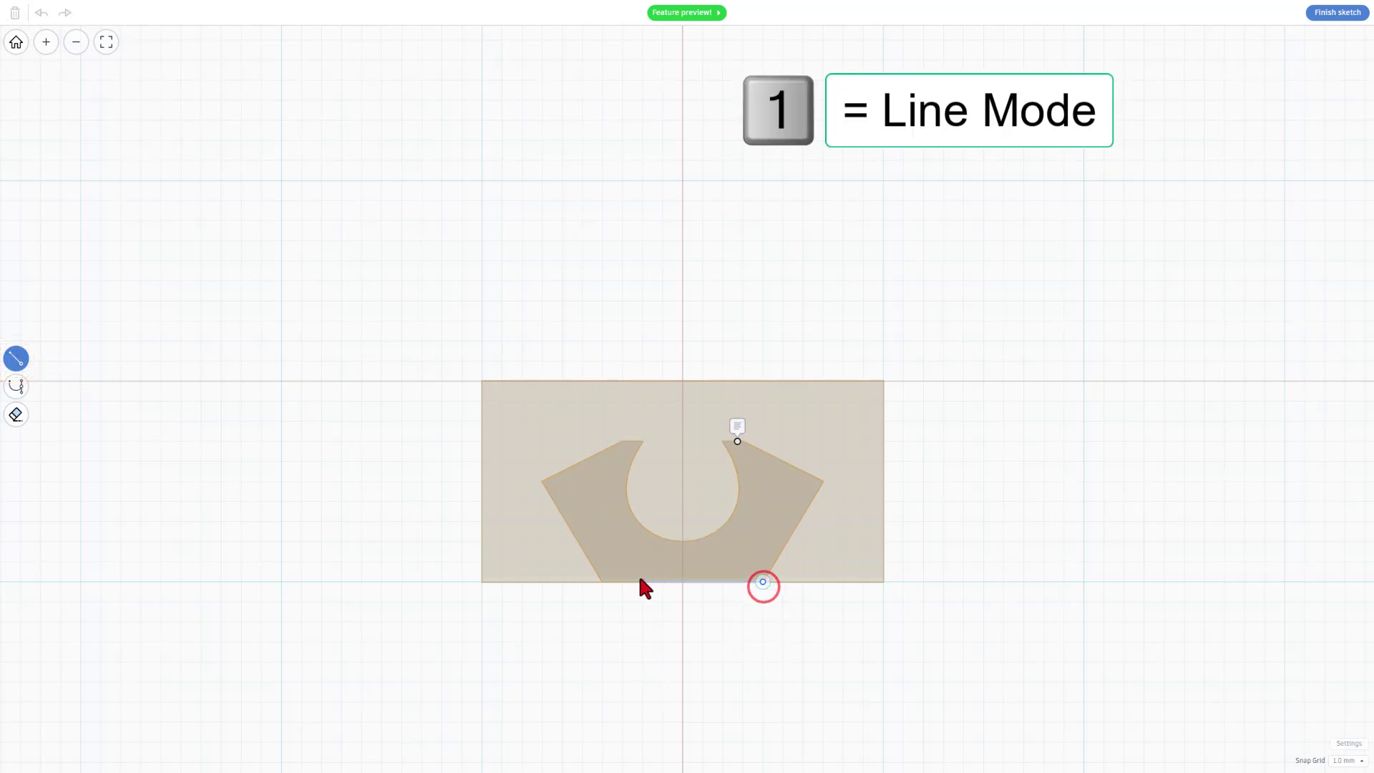
left_click(604, 581)
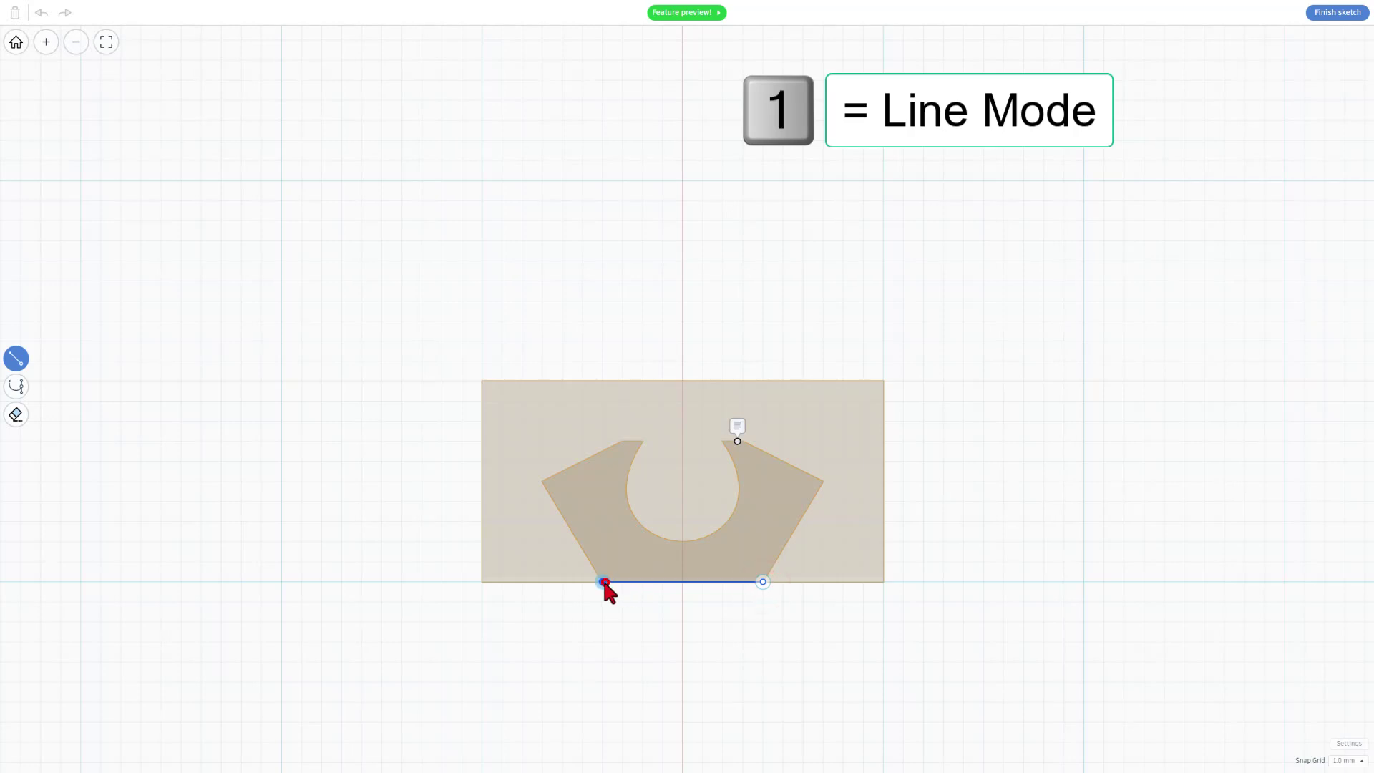
left_click(542, 481)
left_click(623, 441)
scroll(749, 465, "up", 2)
scroll(748, 461, "up", 3)
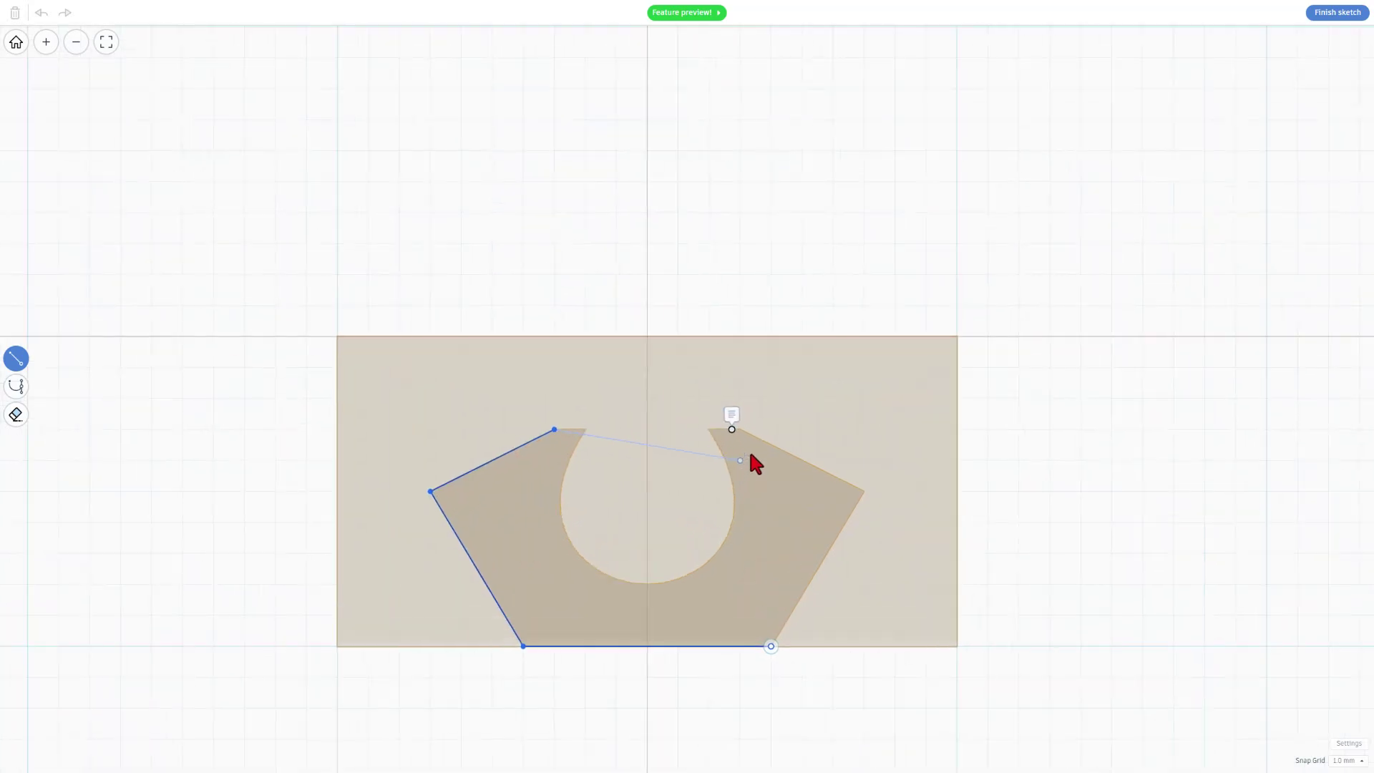
left_click(735, 423)
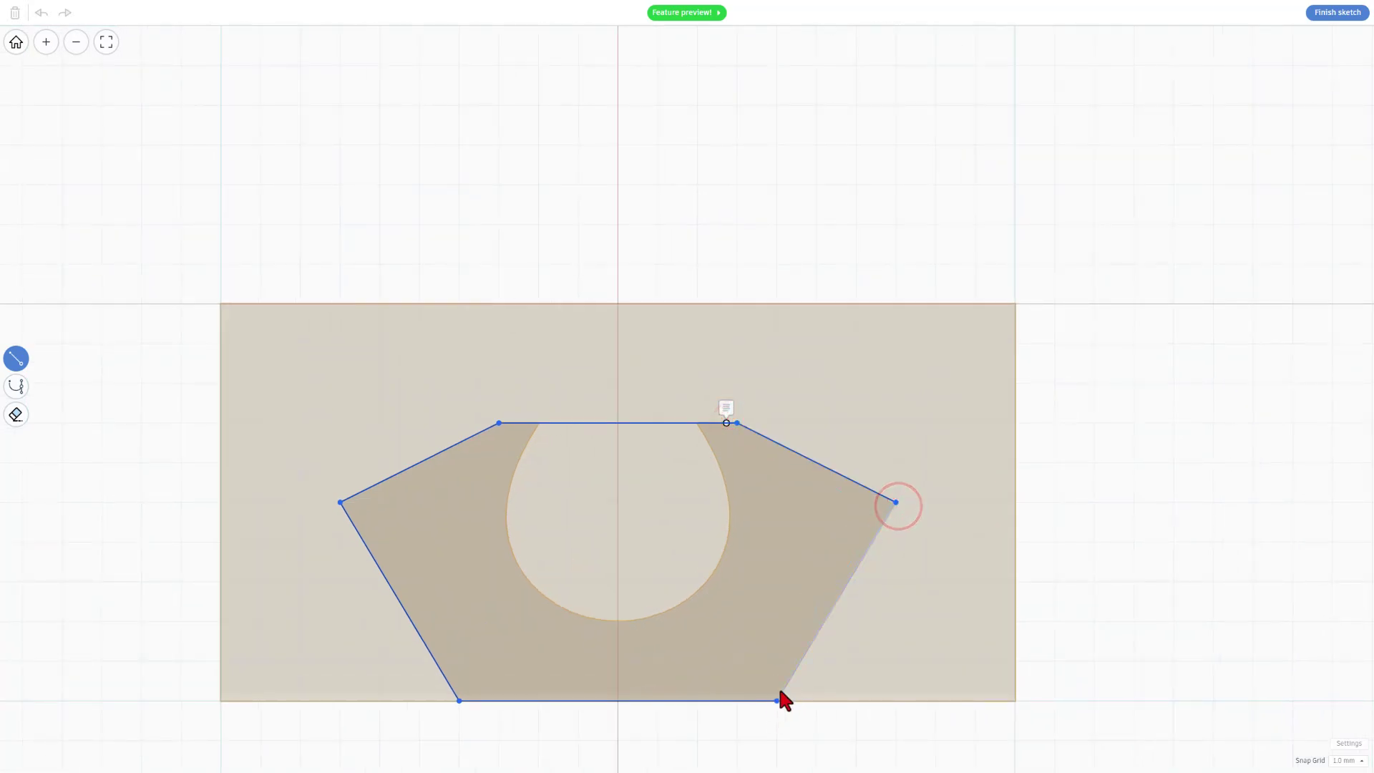
left_click(777, 700)
scroll(847, 584, "down", 1)
scroll(845, 582, "down", 1)
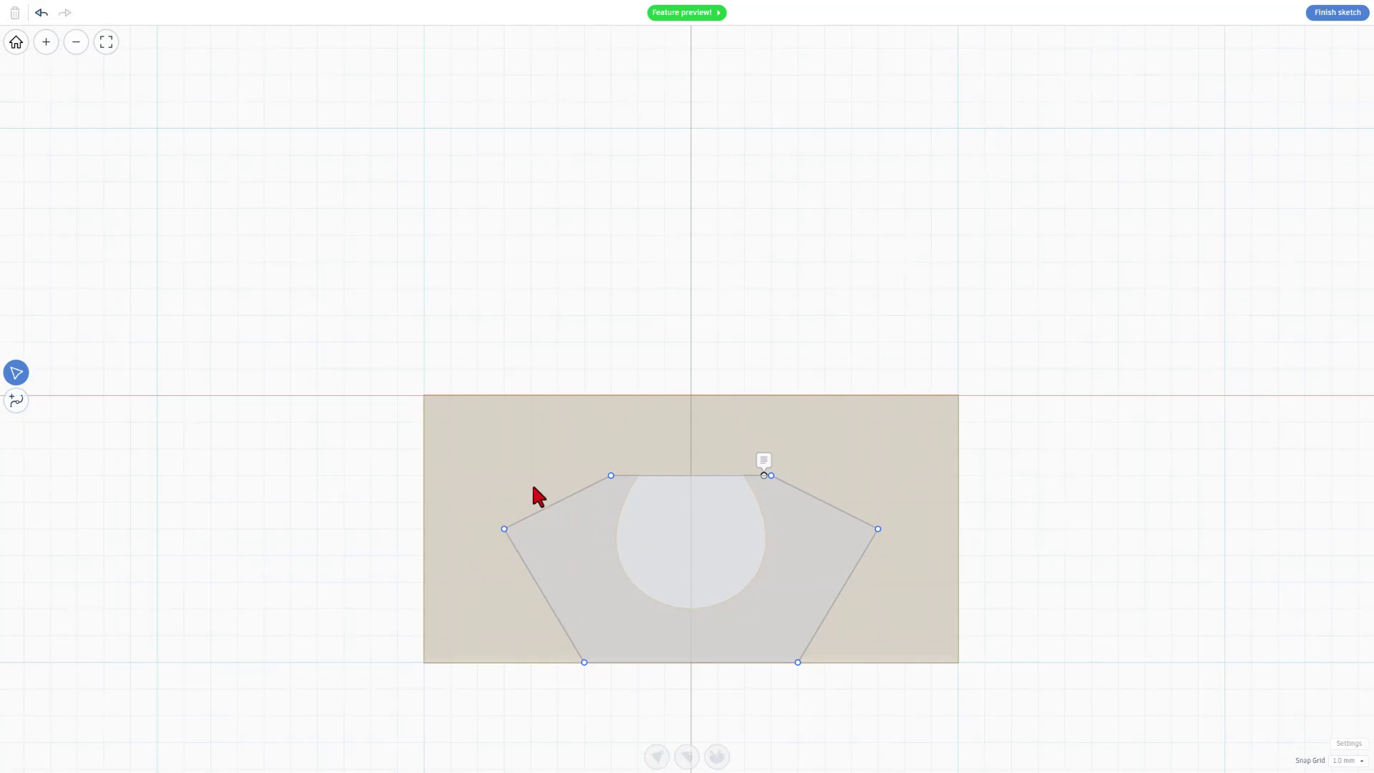
Step: Set the snap grid to 0.1 mm and nudge the outline's top edge up
left_click(1350, 761)
left_click(1341, 655)
left_click(669, 481)
key("Up")
scroll(707, 497, "up", 5)
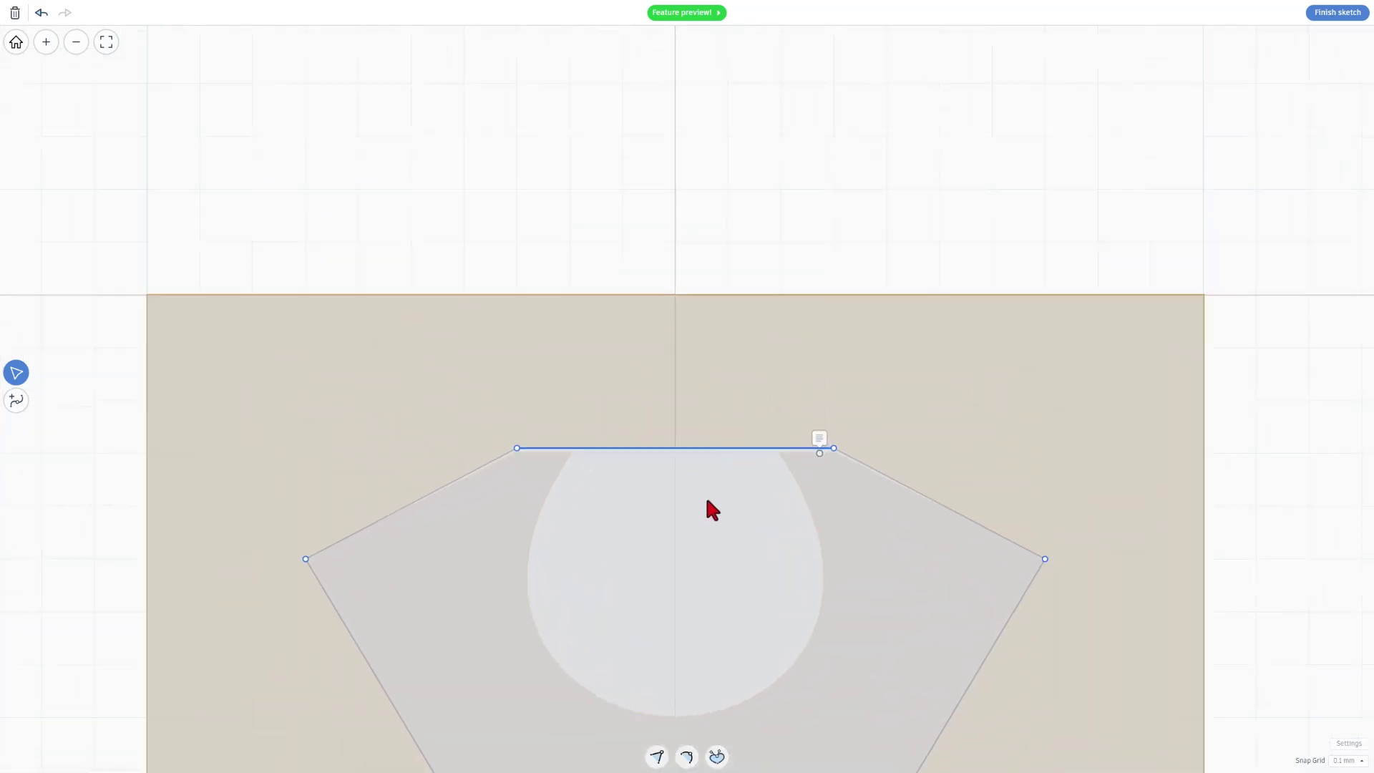
scroll(709, 485, "up", 1)
scroll(708, 481, "down", 3)
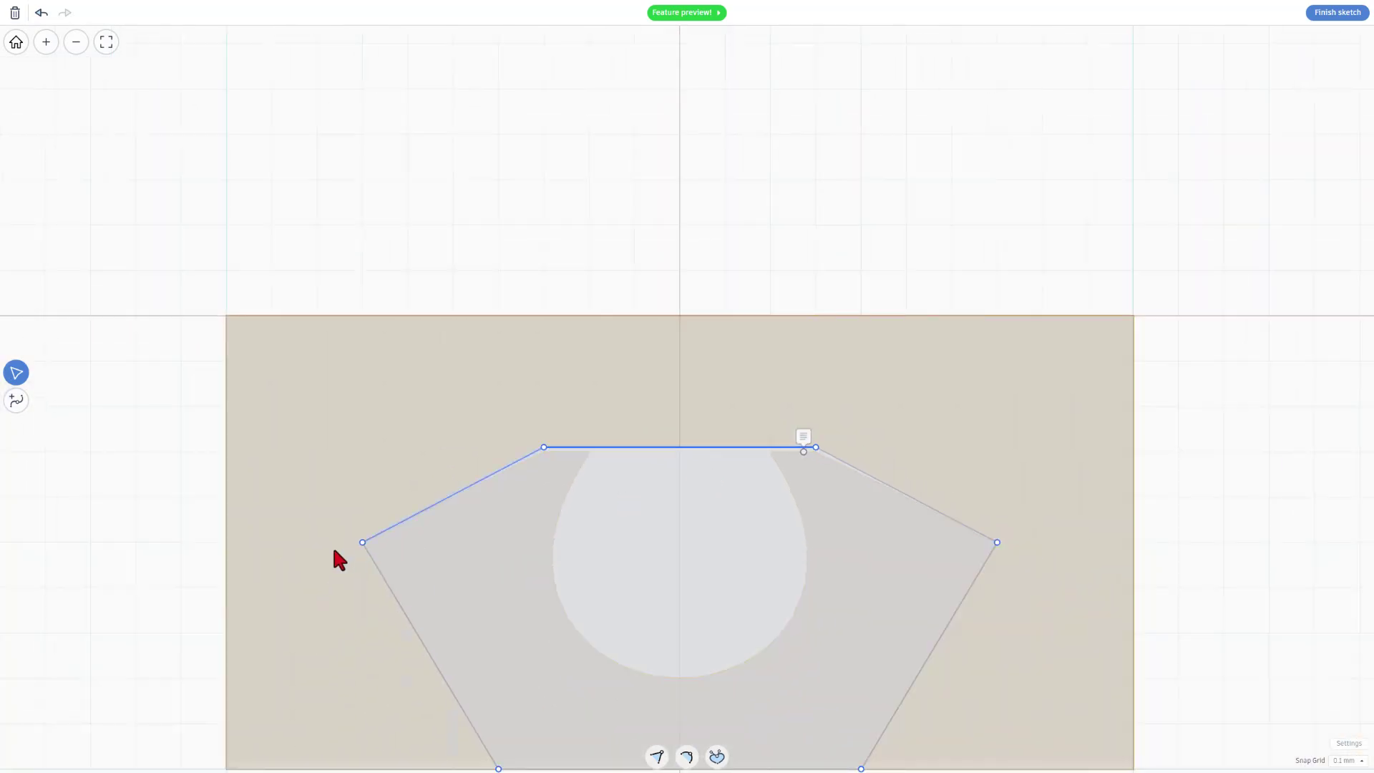
Step: Nudge the left, right and both bottom corner points slightly outward, plus the sketch's left corner
left_click(360, 541)
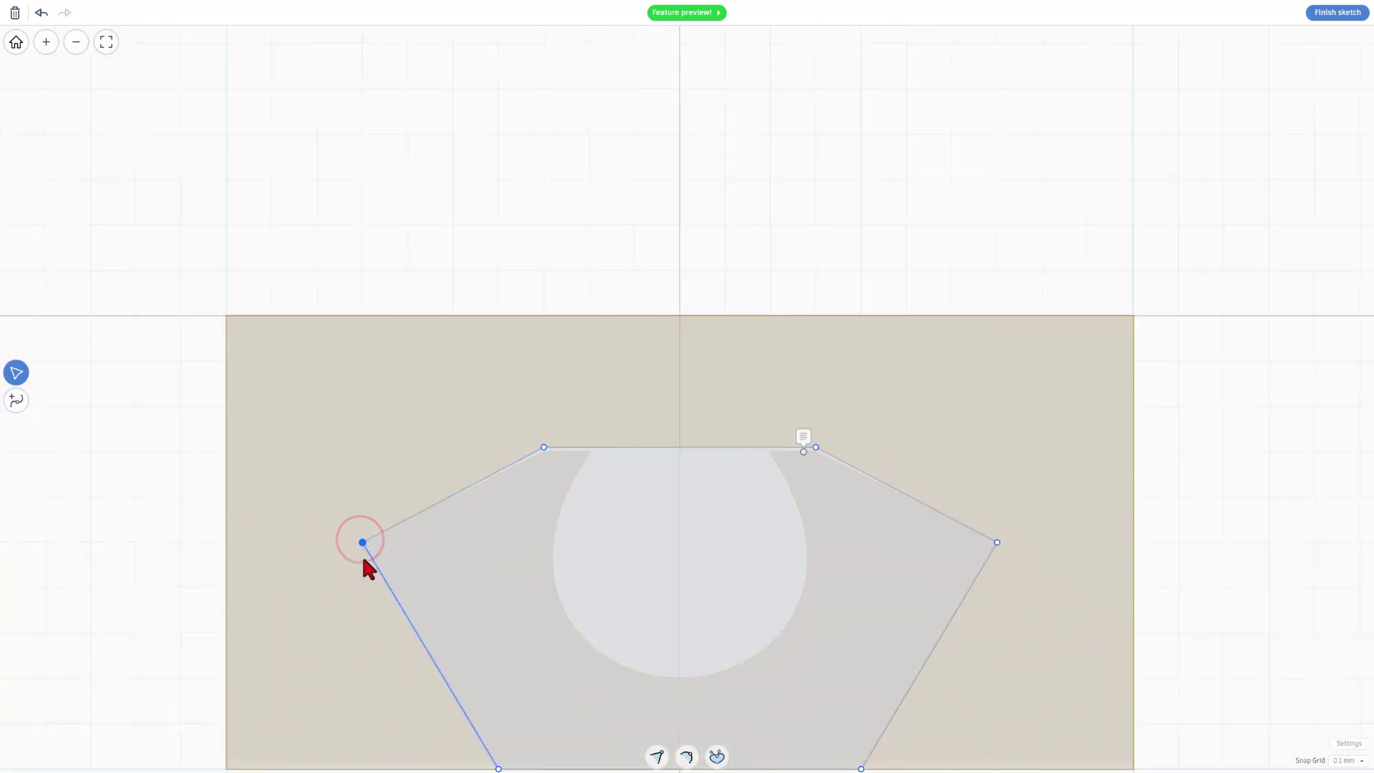
left_click_drag(363, 553, 358, 548)
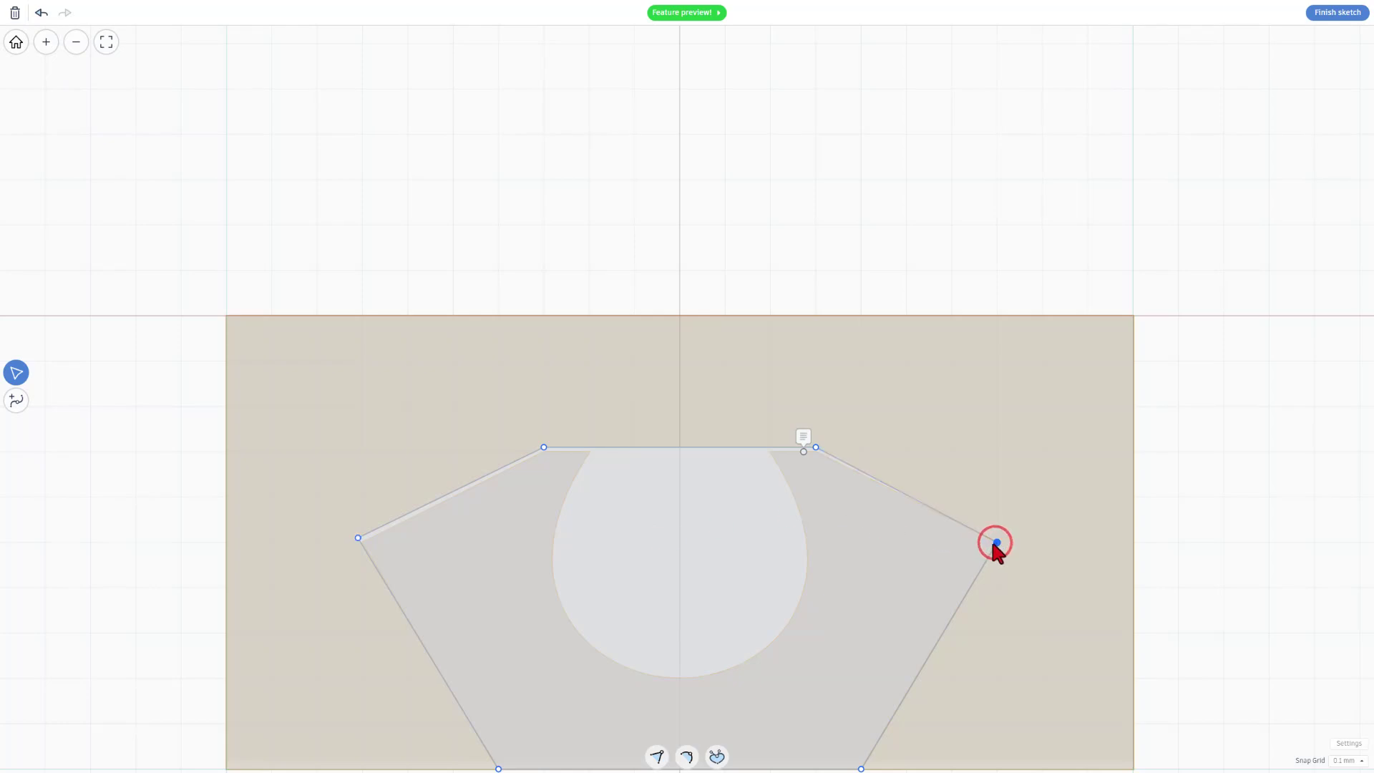
left_click_drag(993, 544, 996, 541)
scroll(872, 631, "down", 2)
left_click_drag(862, 735, 865, 737)
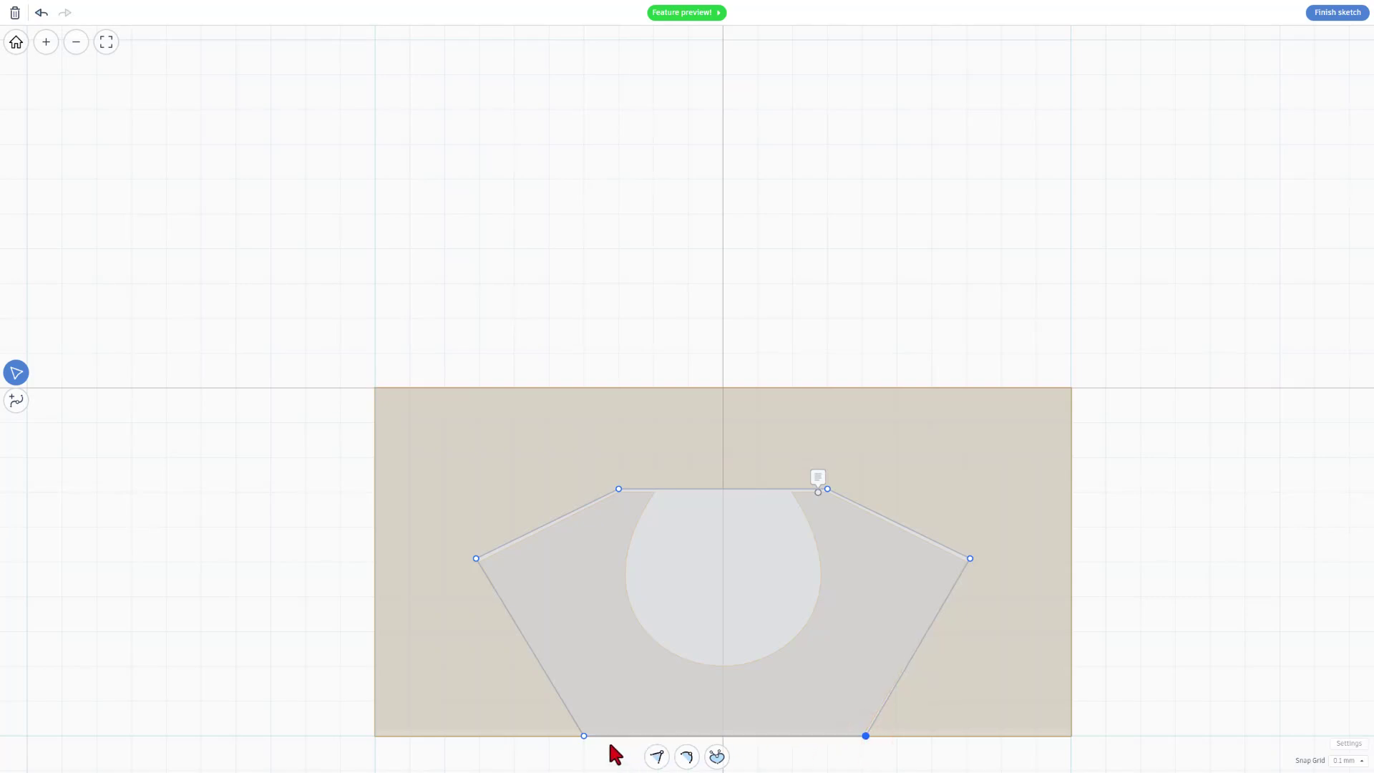
left_click_drag(581, 734, 581, 736)
scroll(552, 709, "up", 5)
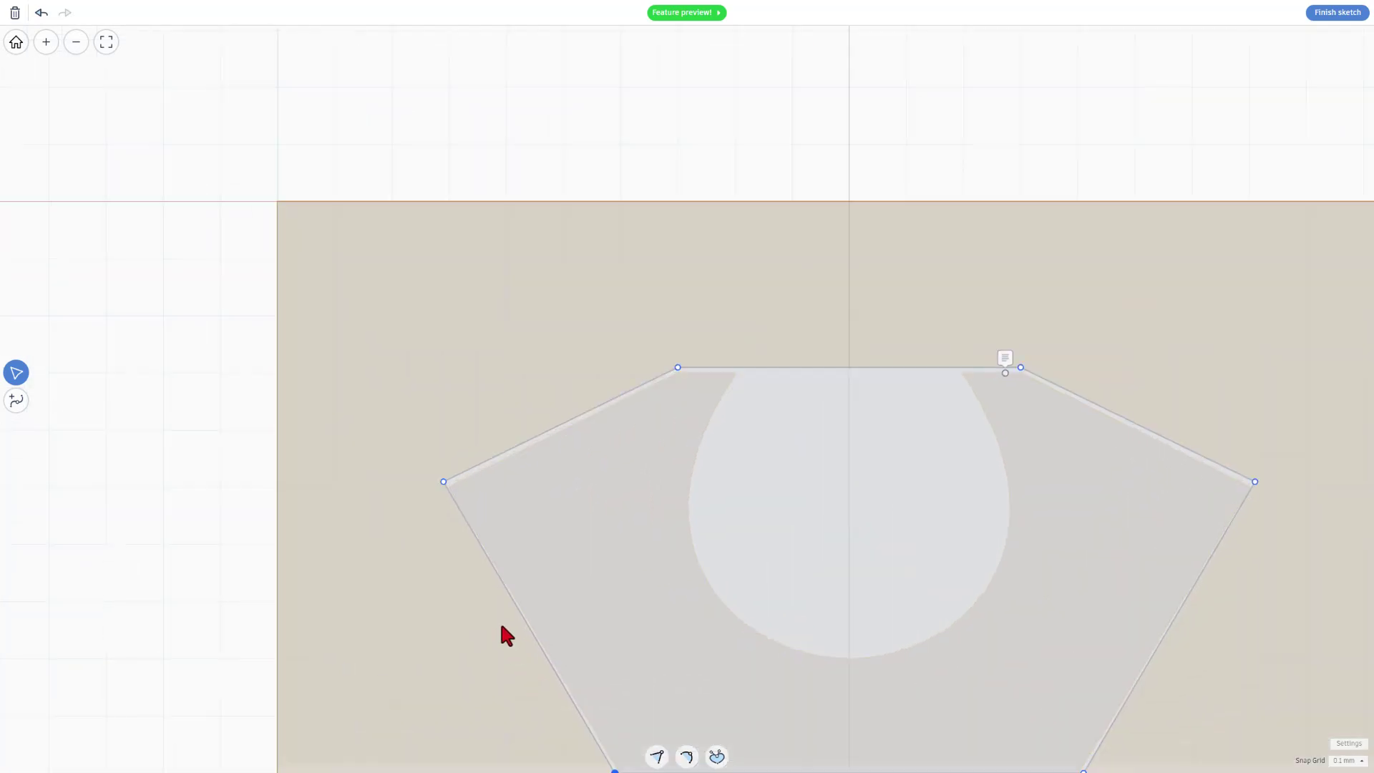
scroll(923, 315, "down", 4)
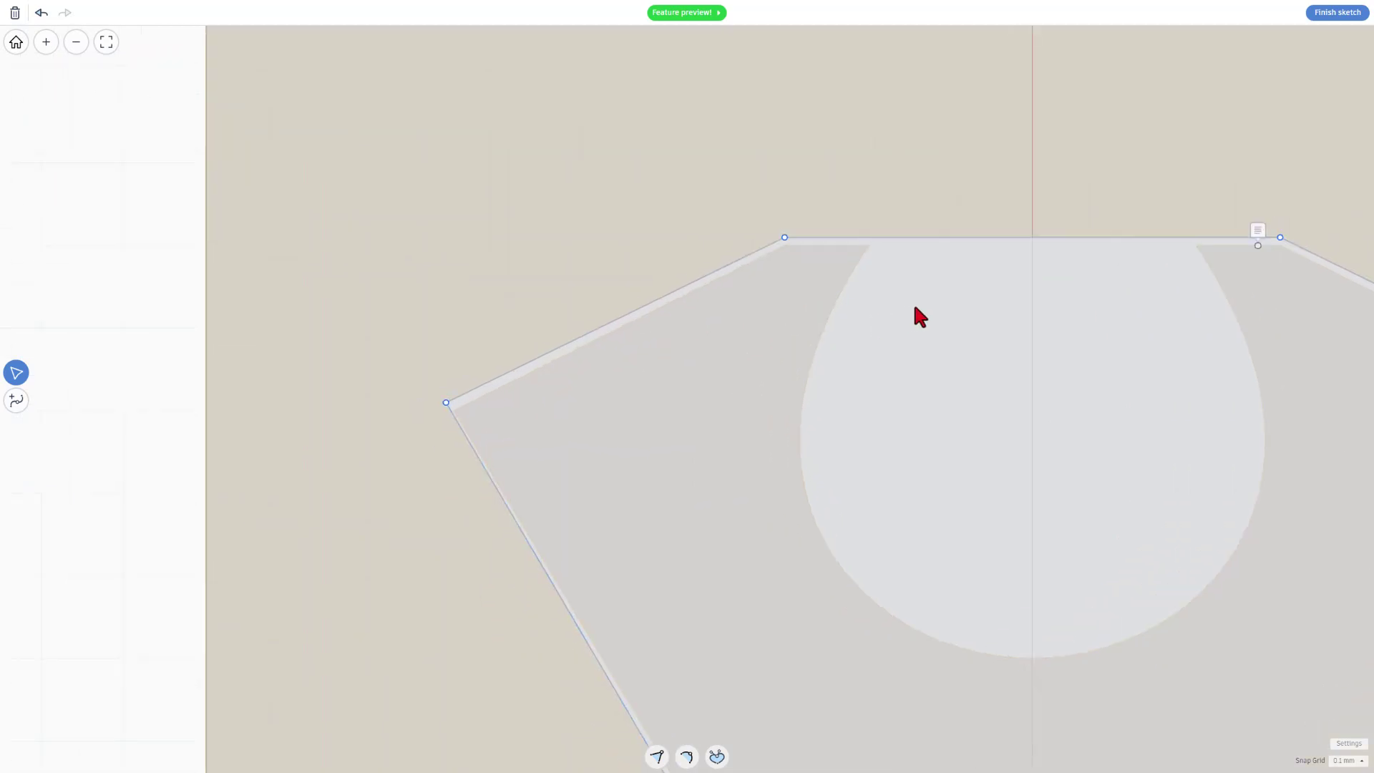
scroll(721, 429, "up", 3)
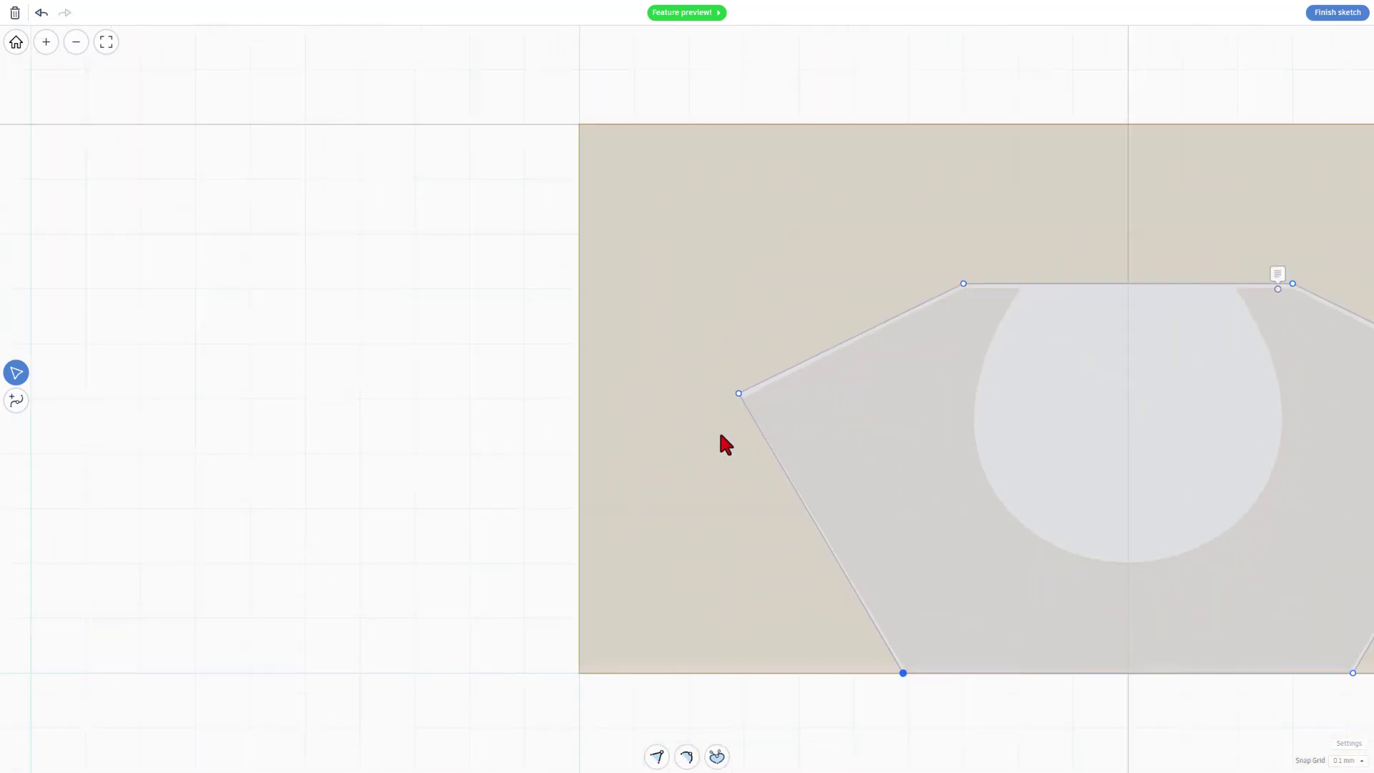
left_click_drag(743, 383, 737, 389)
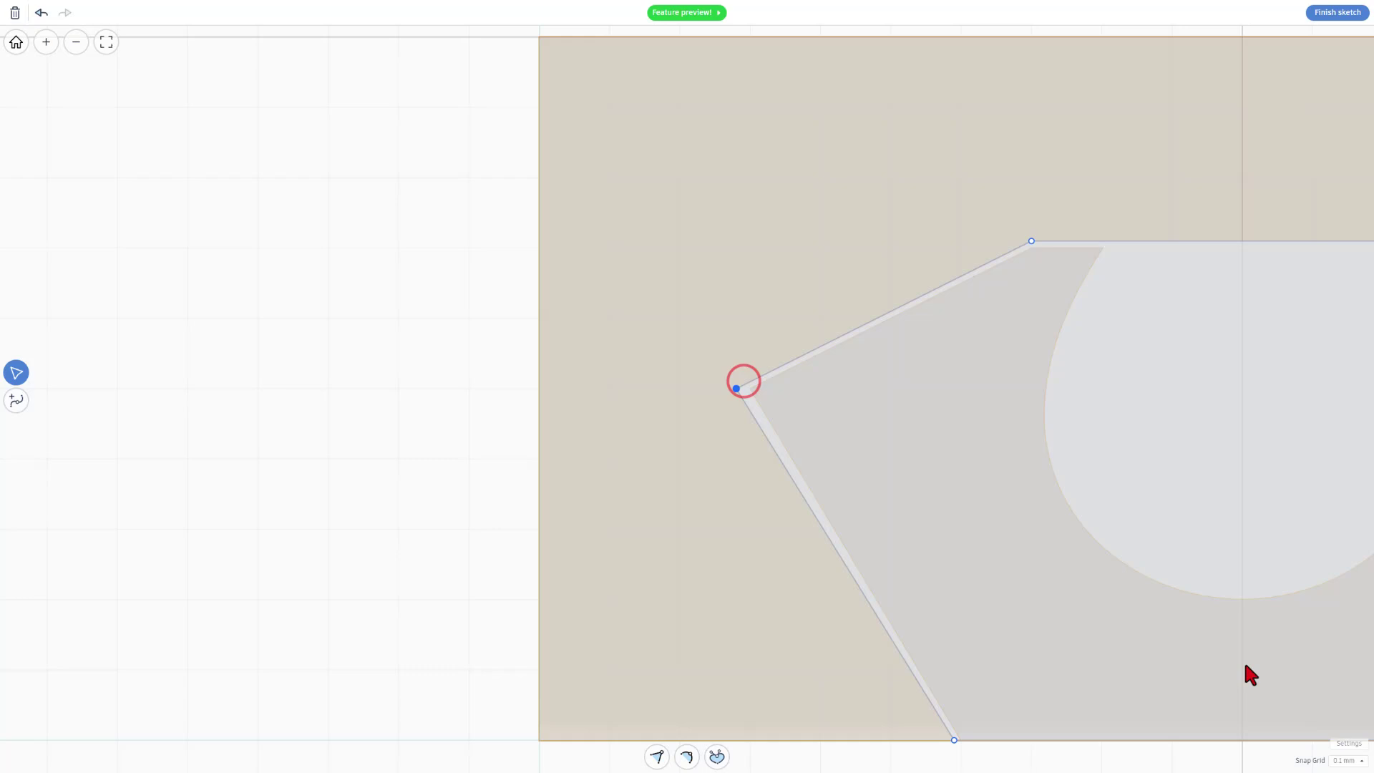
Step: Turn grid snapping off and fine-tune the left corner point
left_click(1344, 764)
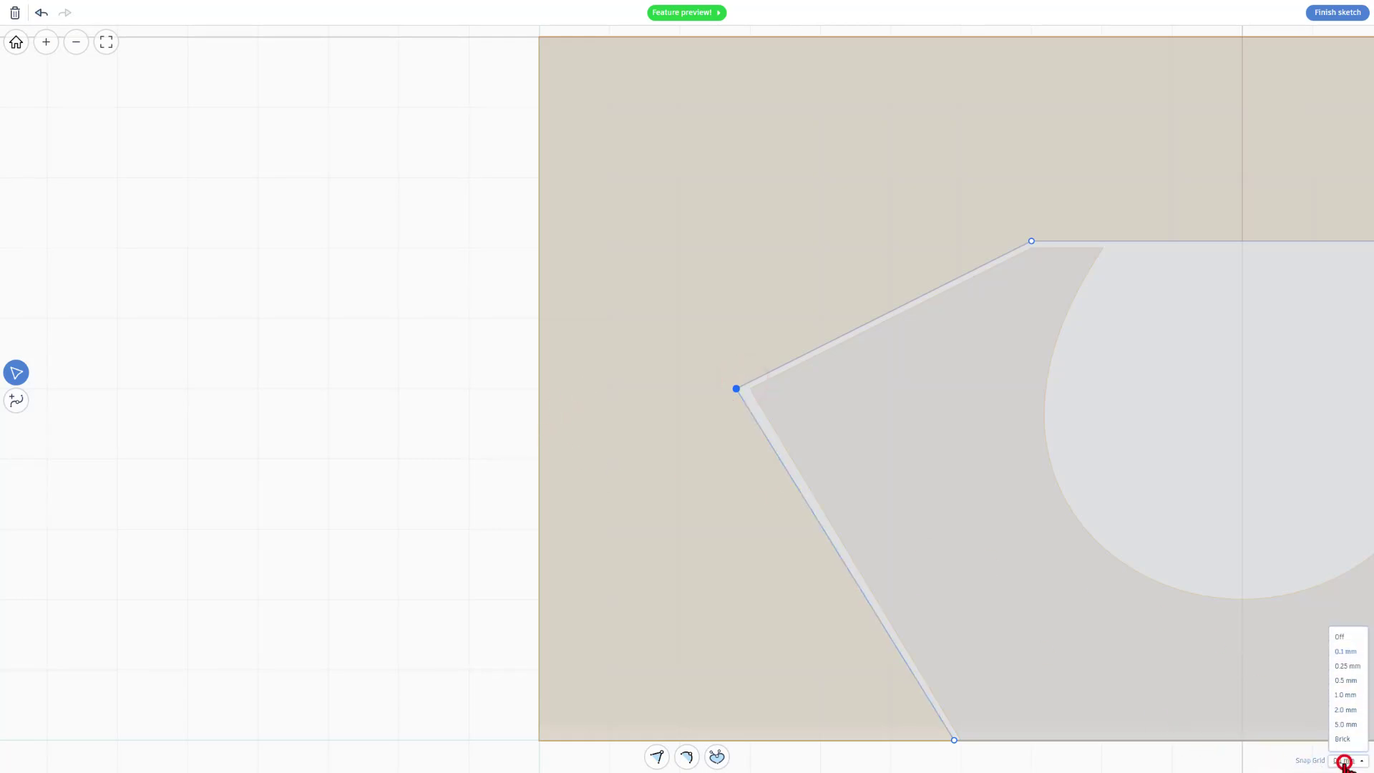
left_click(1337, 635)
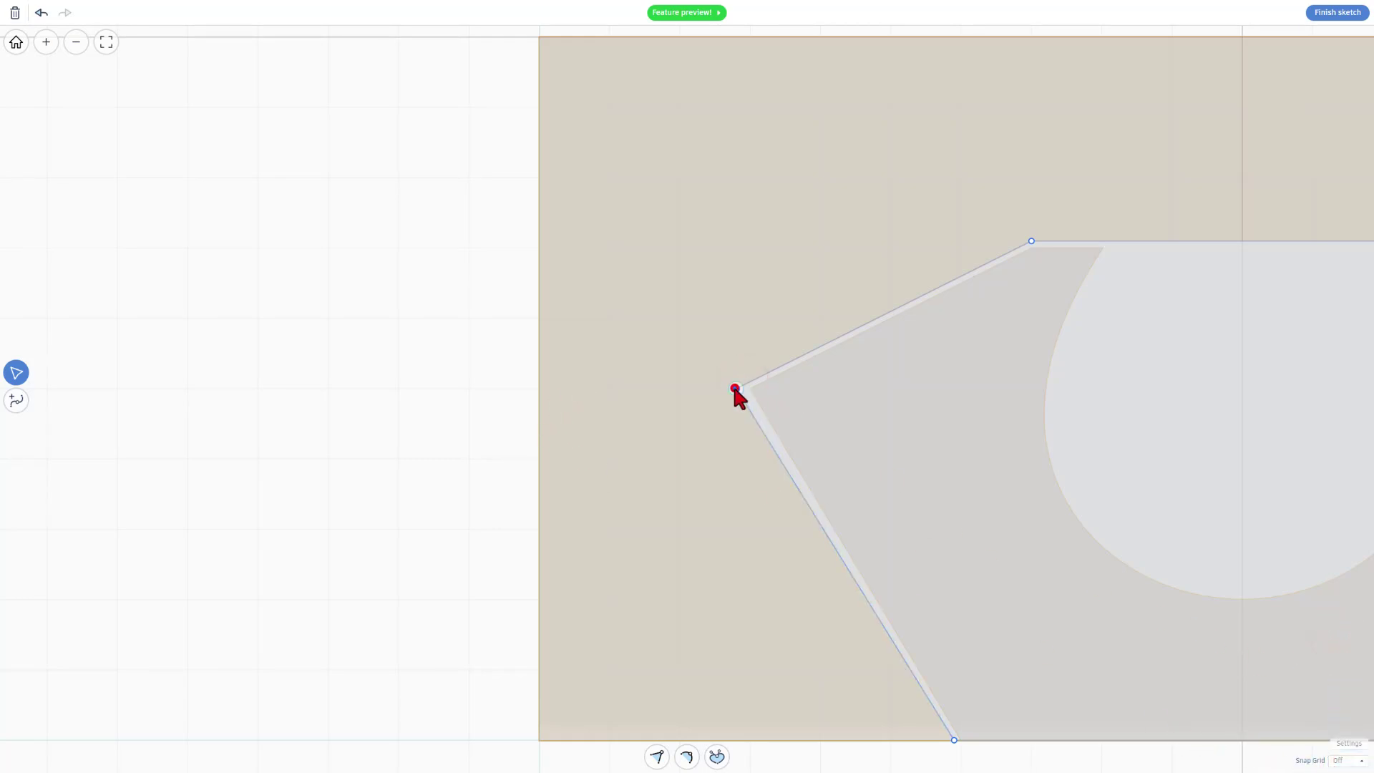
left_click_drag(735, 389, 739, 387)
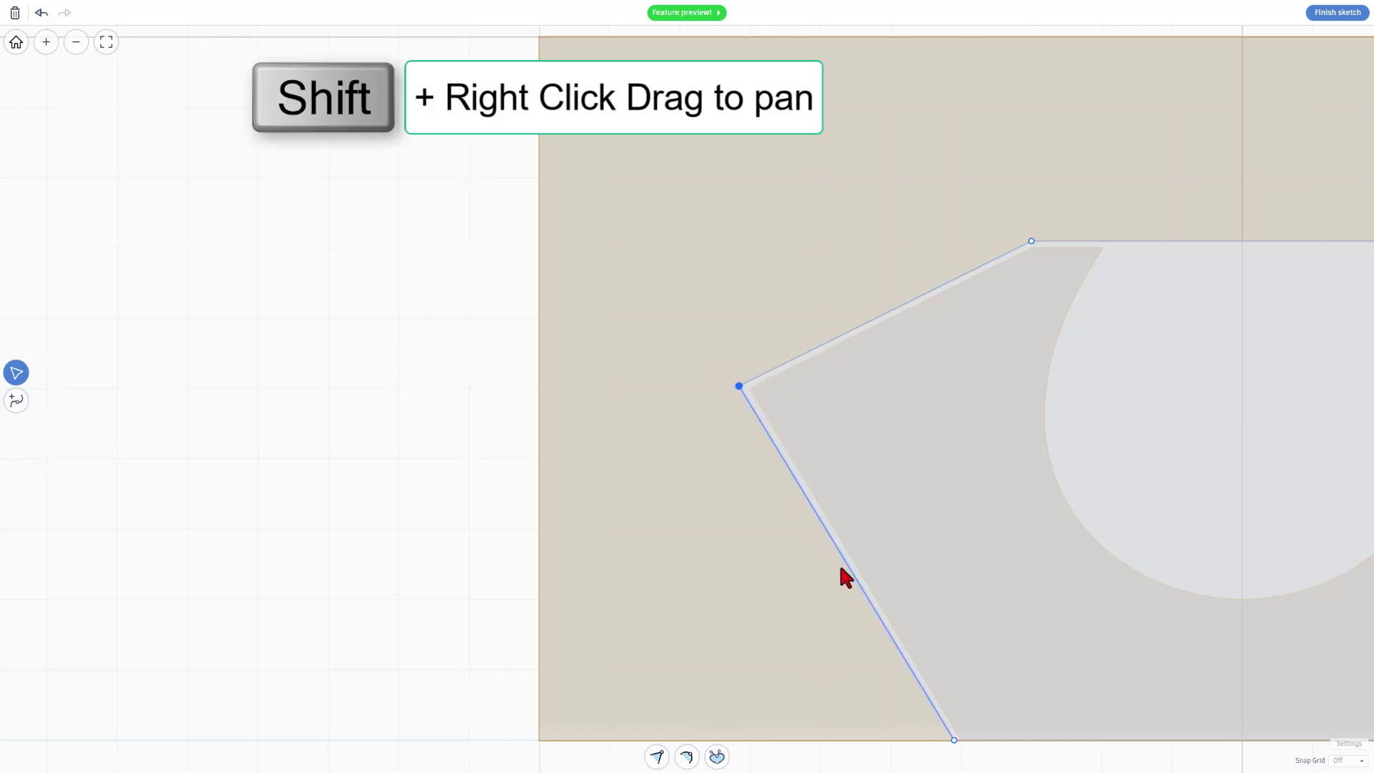
Step: Select the outline's right corner point, then finish the sketch into a solid six-sided piece
scroll(859, 573, "down", 5)
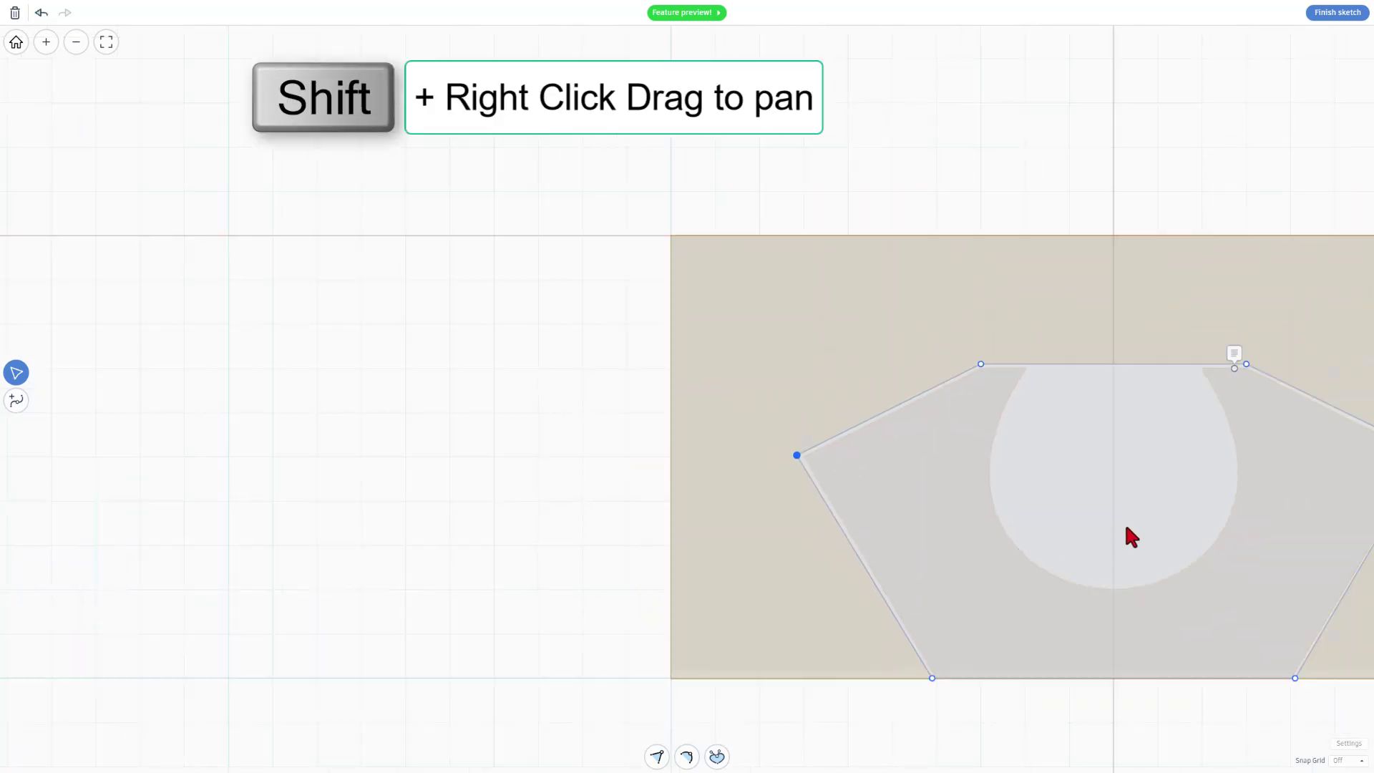
mouse_move(1124, 527)
right_mouse_down("shift")
mouse_move(573, 466)
mouse_move(587, 496)
right_mouse_up("shift")
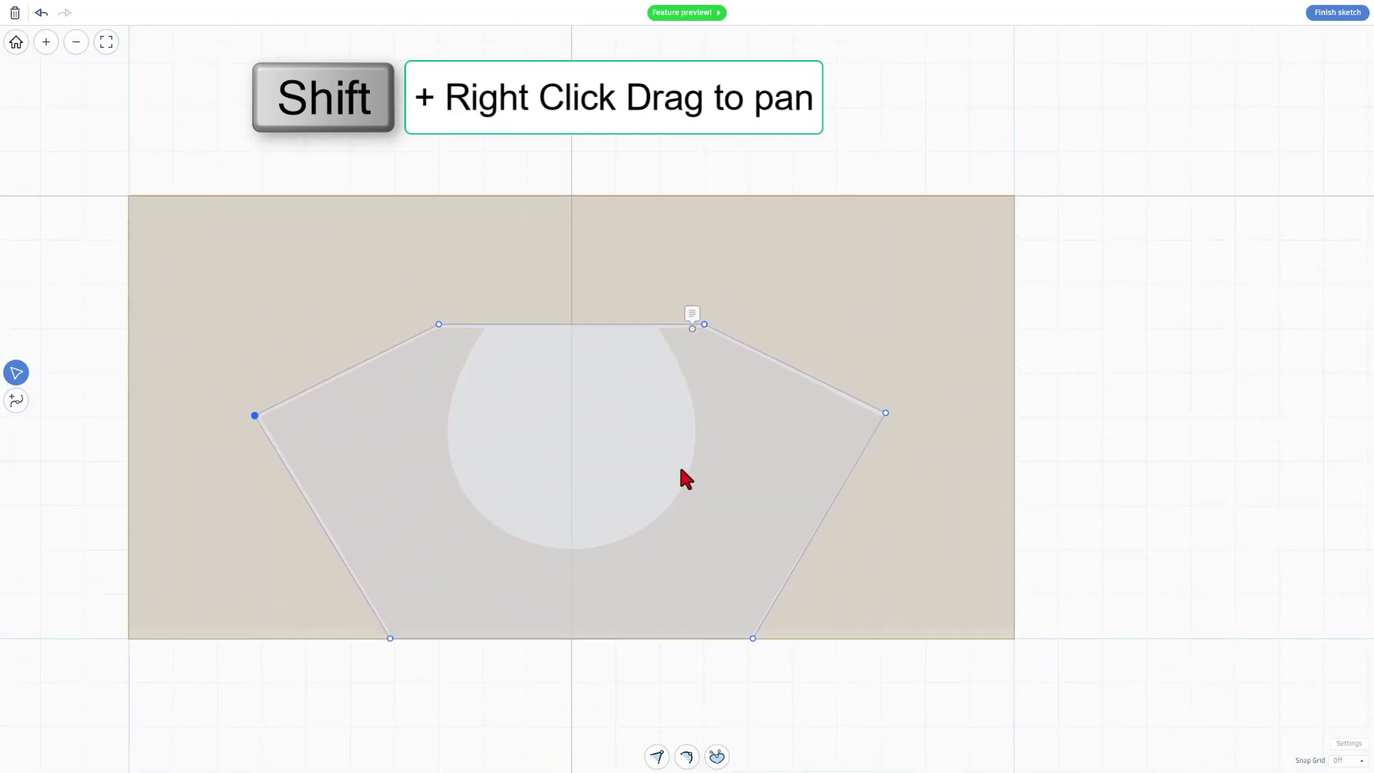
mouse_move(681, 475)
right_mouse_down("shift")
mouse_move(604, 475)
mouse_move(692, 474)
right_mouse_up("shift")
scroll(895, 473, "up", 3)
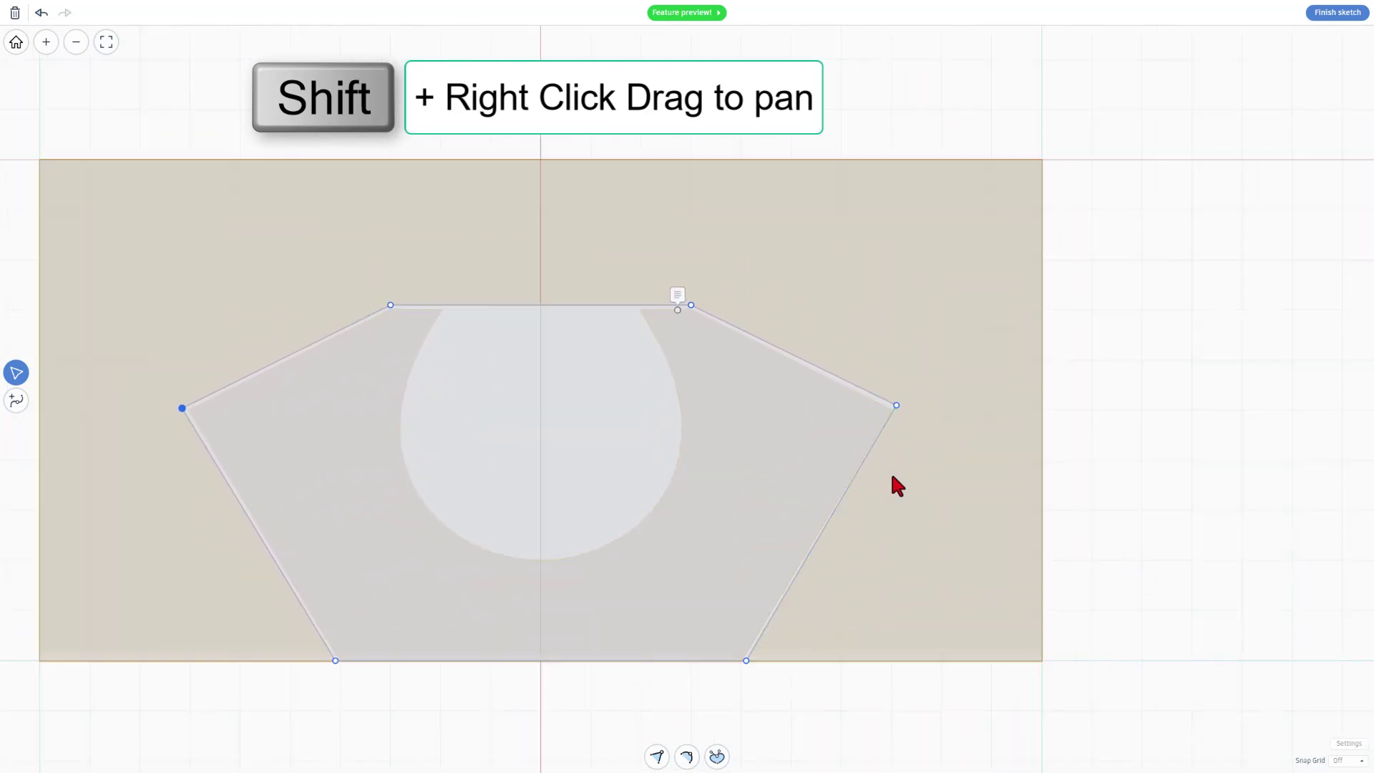
left_click(899, 395)
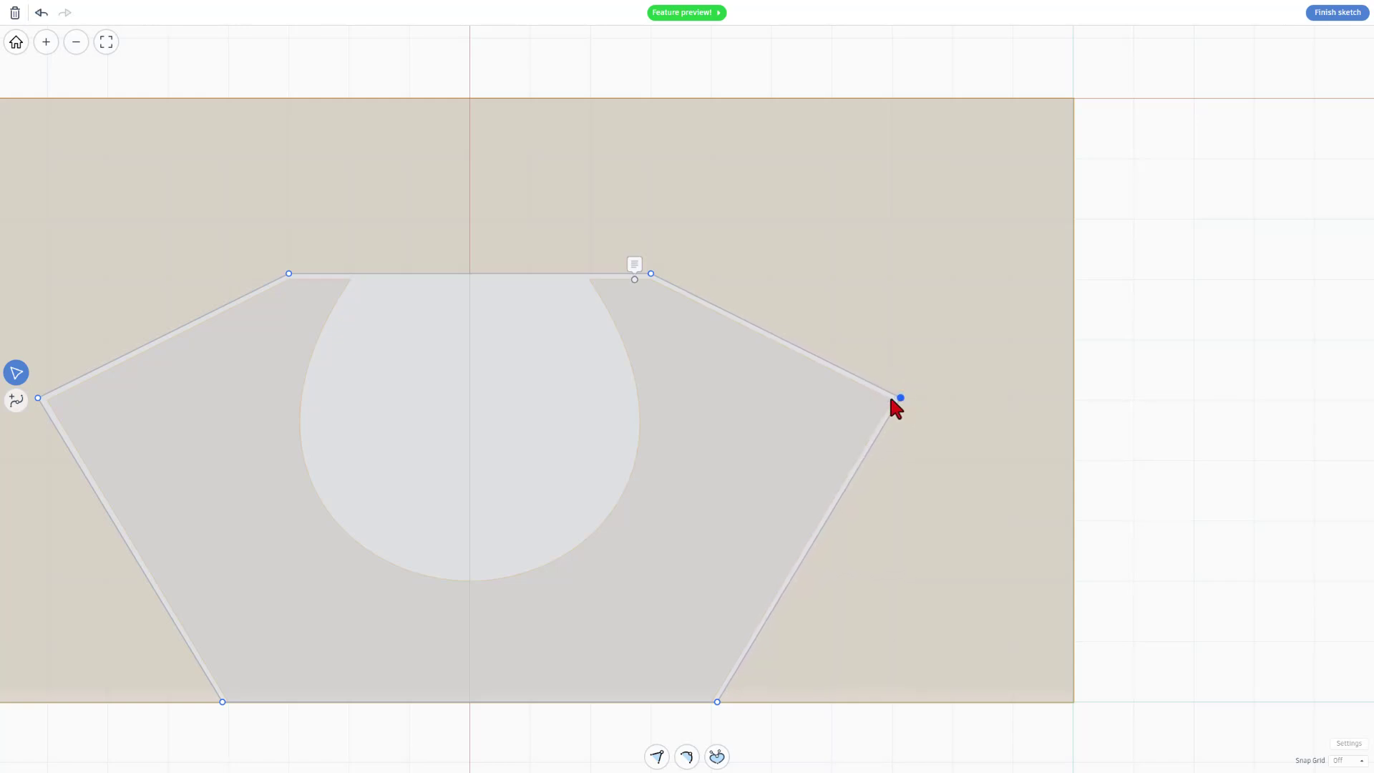
scroll(565, 402, "down", 2)
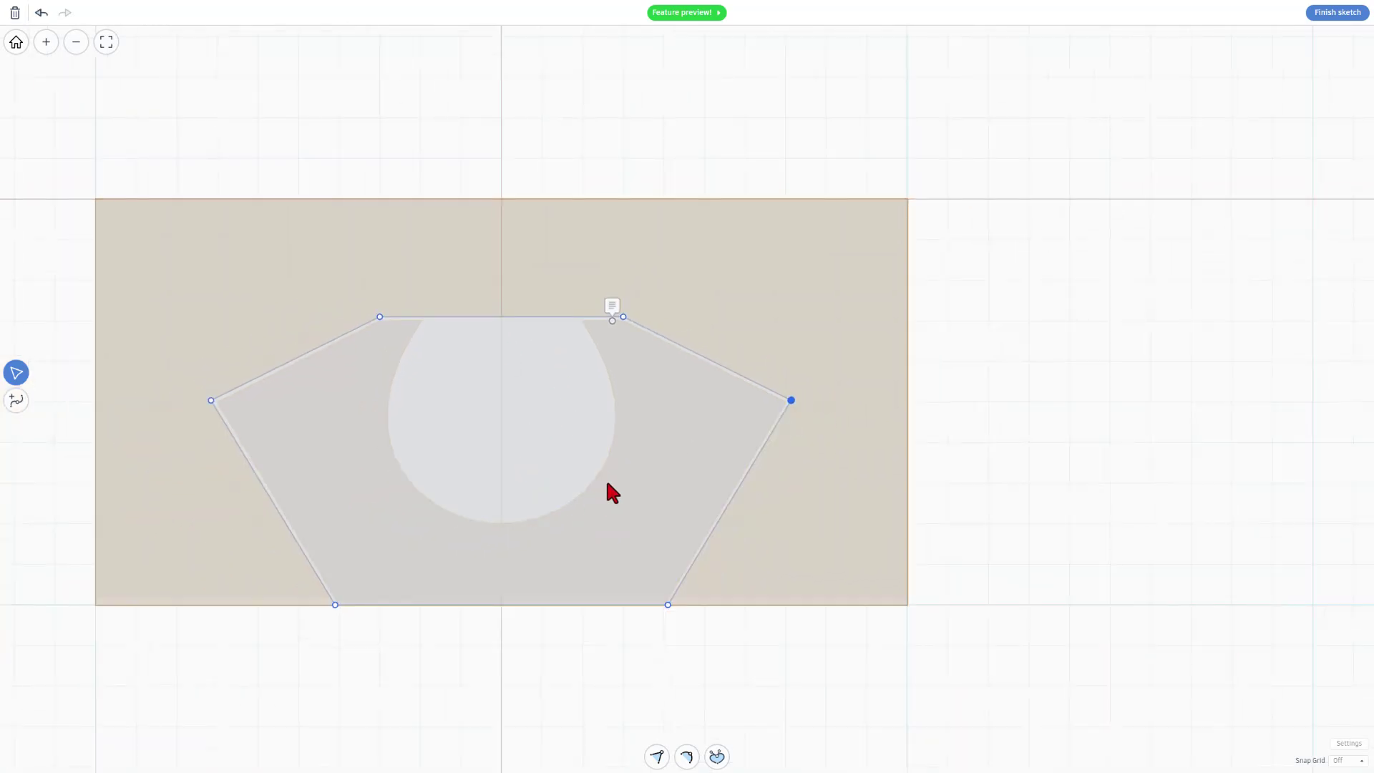
left_click(1312, 12)
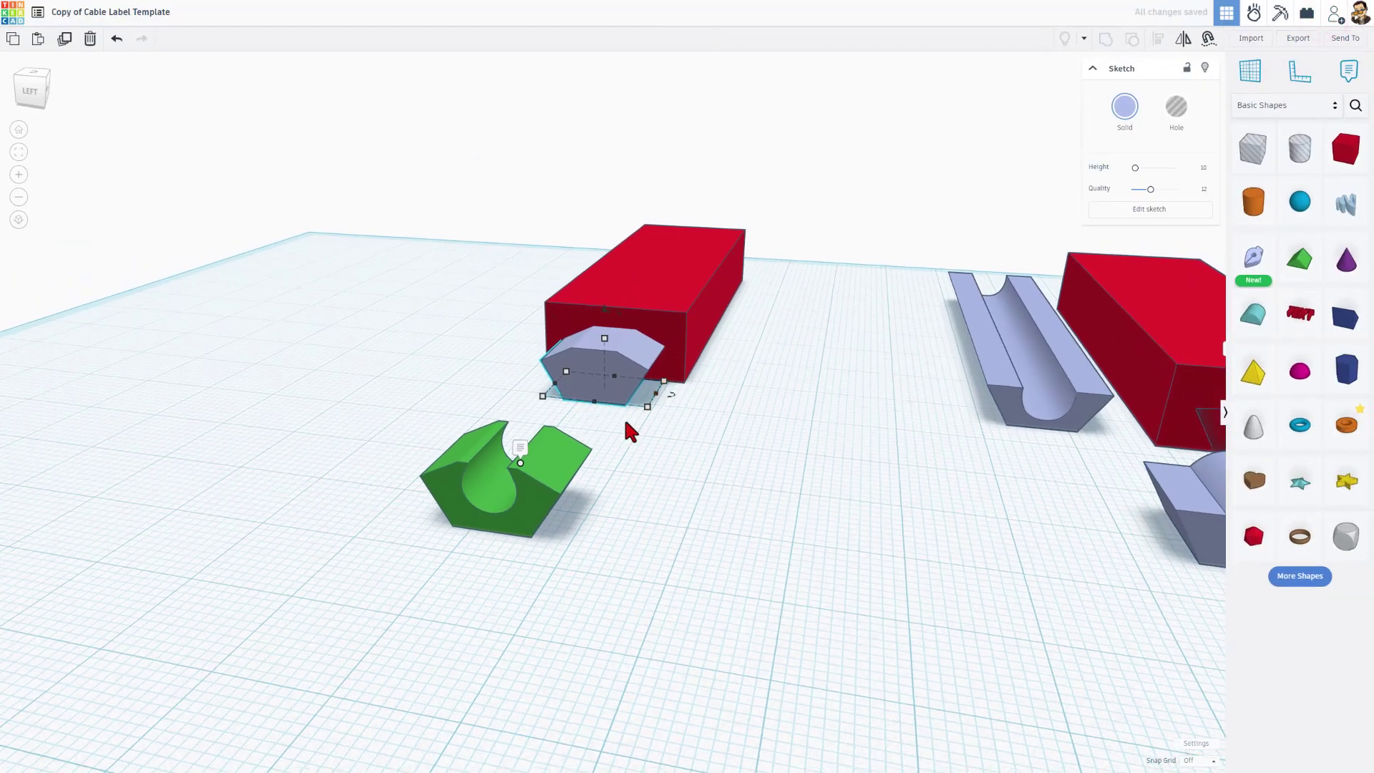
Step: Convert the hexagonal sketch shape into a hole
left_click(675, 421)
left_click(635, 356)
left_click(1176, 108)
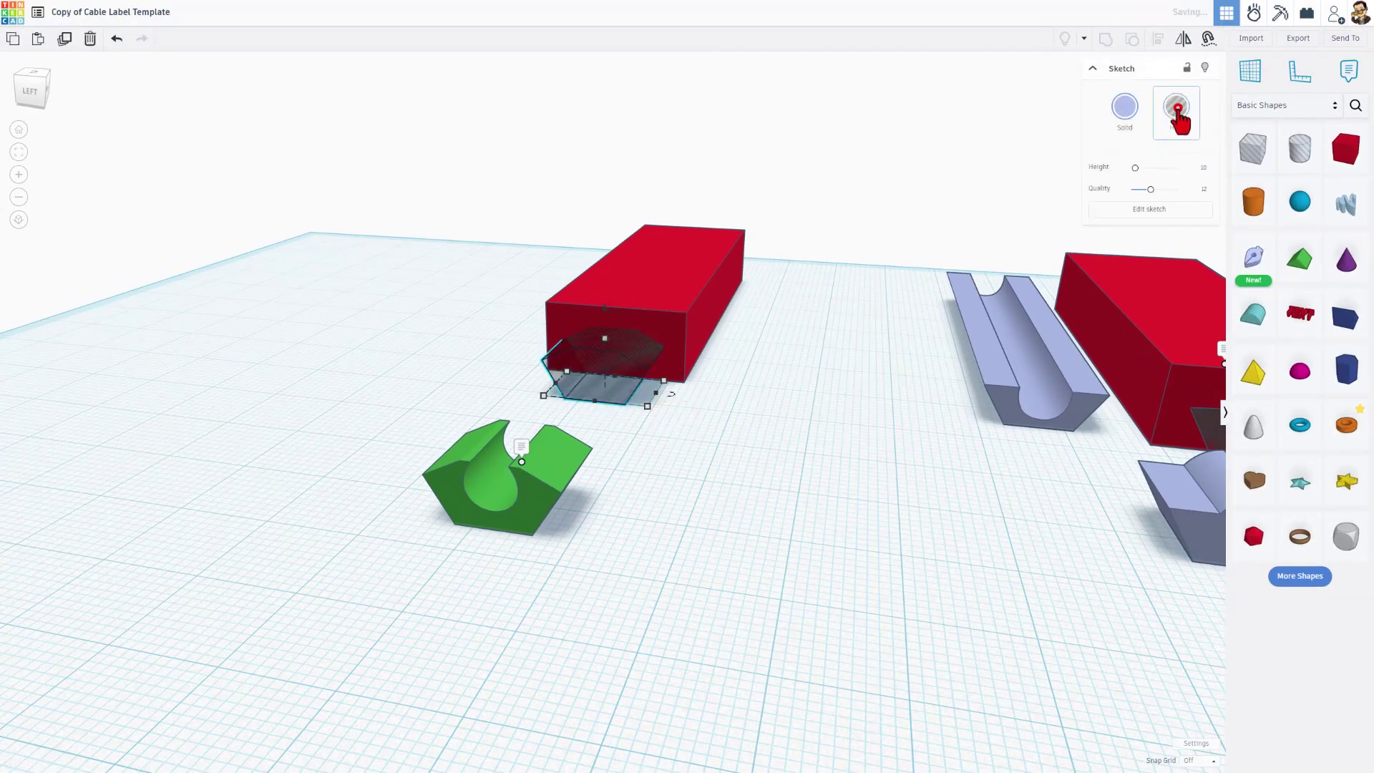
Step: Check the red box's length and width, then the hexagonal hole's dimensions
right_click_drag(827, 383, 595, 355)
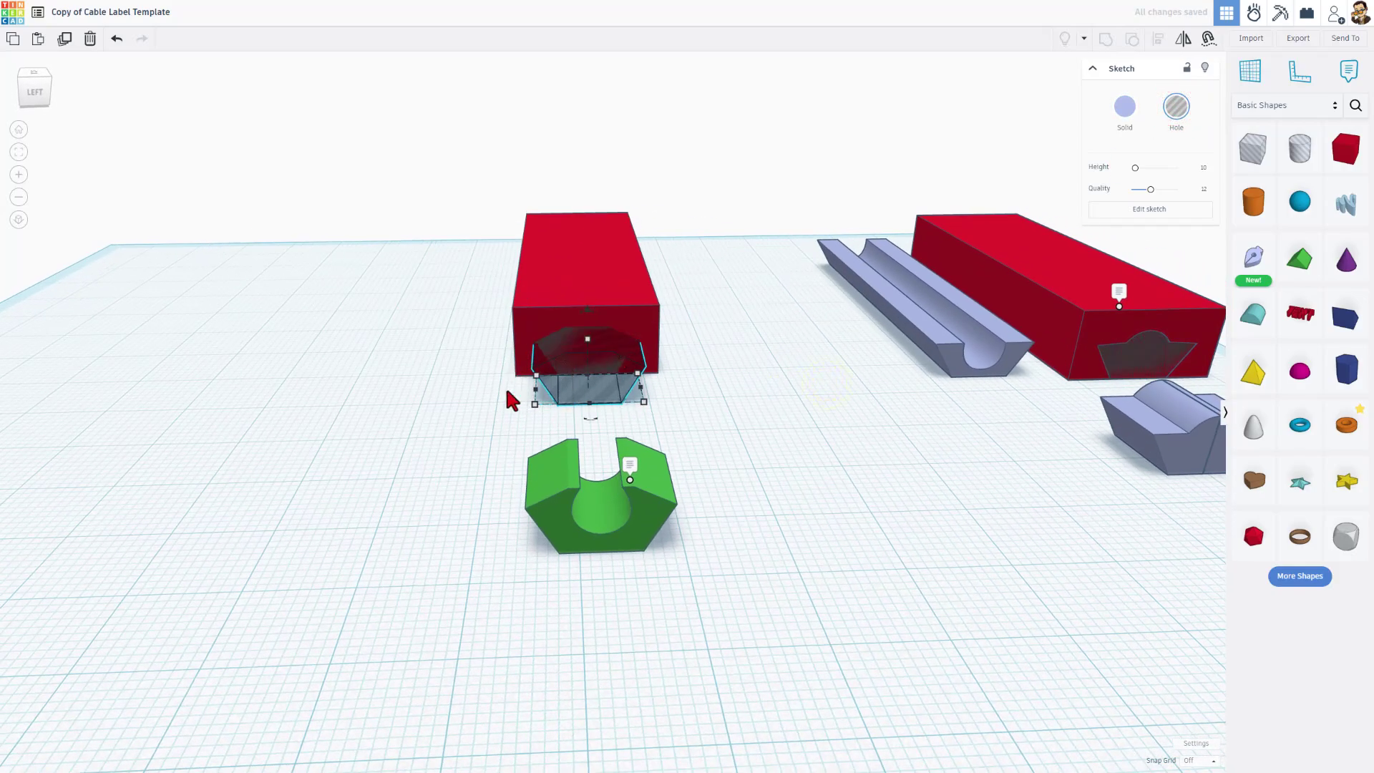
right_click_drag(585, 518, 620, 415)
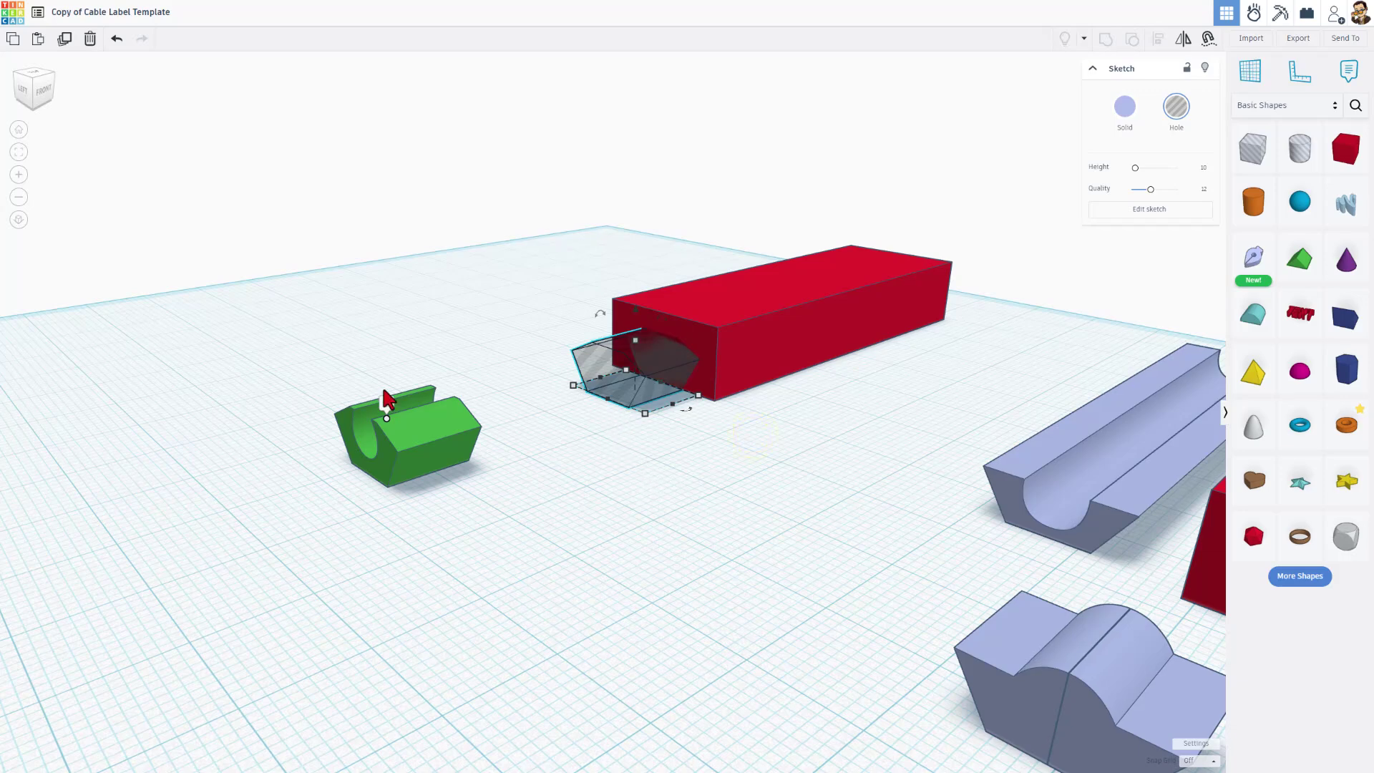
right_click_drag(620, 416, 748, 383)
left_click(747, 381)
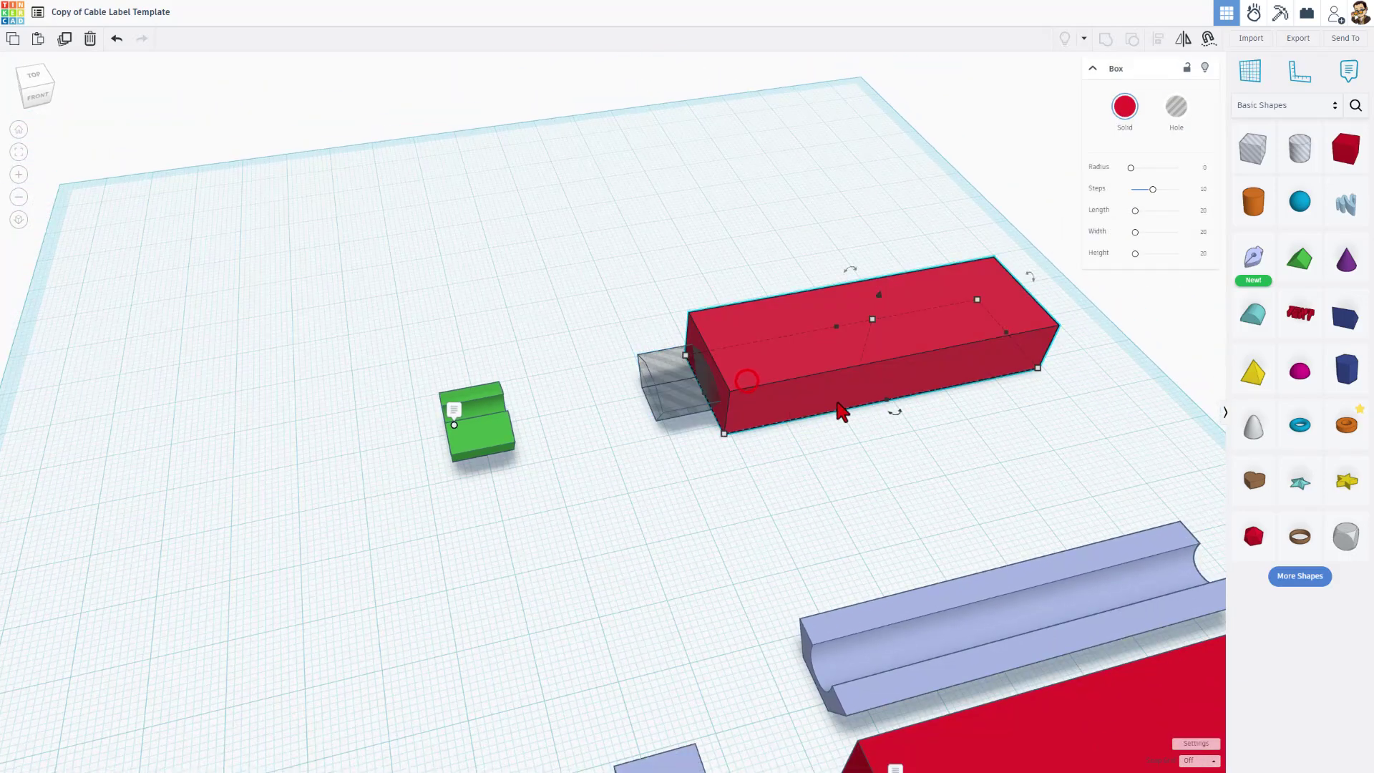
left_click(1040, 369)
mouse_move(709, 434)
right_mouse_down()
mouse_move(835, 371)
mouse_move(693, 417)
right_mouse_up()
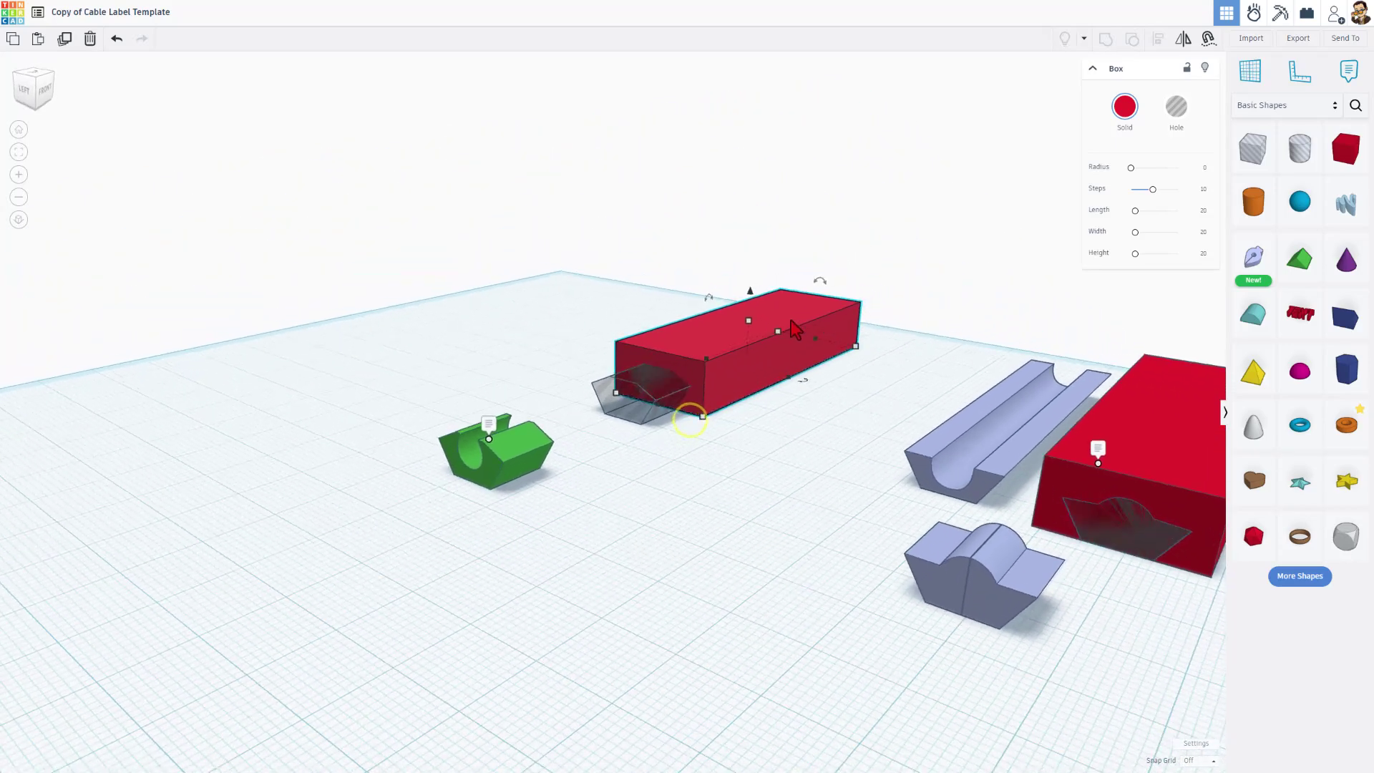
left_click(643, 394)
left_click(654, 428)
Step: Set the hexagonal hole's length to 60 mm
left_click(717, 434)
type("60")
key("Return")
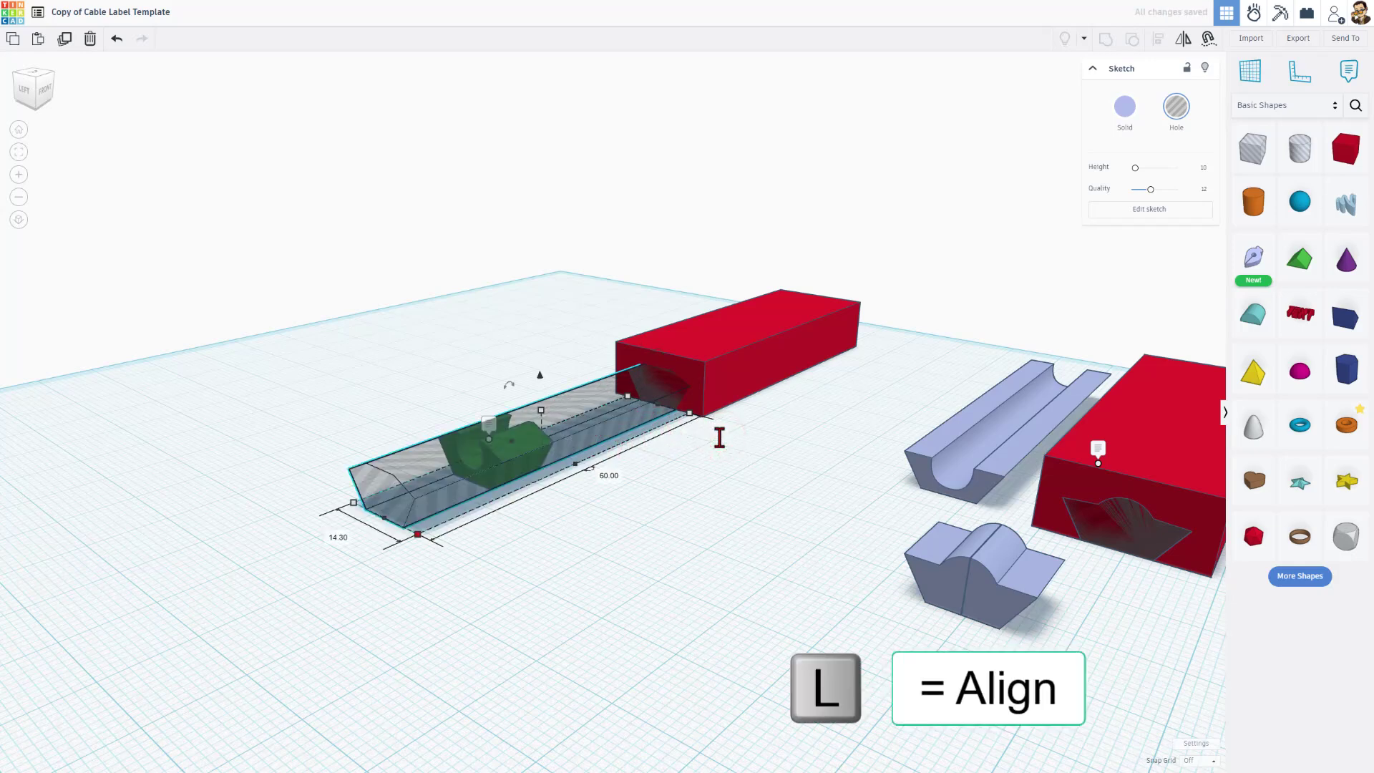
Step: Centre the hole in the red box and group them to cut the channel
mouse_move(656, 287)
left_mouse_down()
mouse_move(635, 299)
mouse_move(705, 415)
left_mouse_up()
right_click_drag(763, 336, 680, 297)
left_click(693, 307)
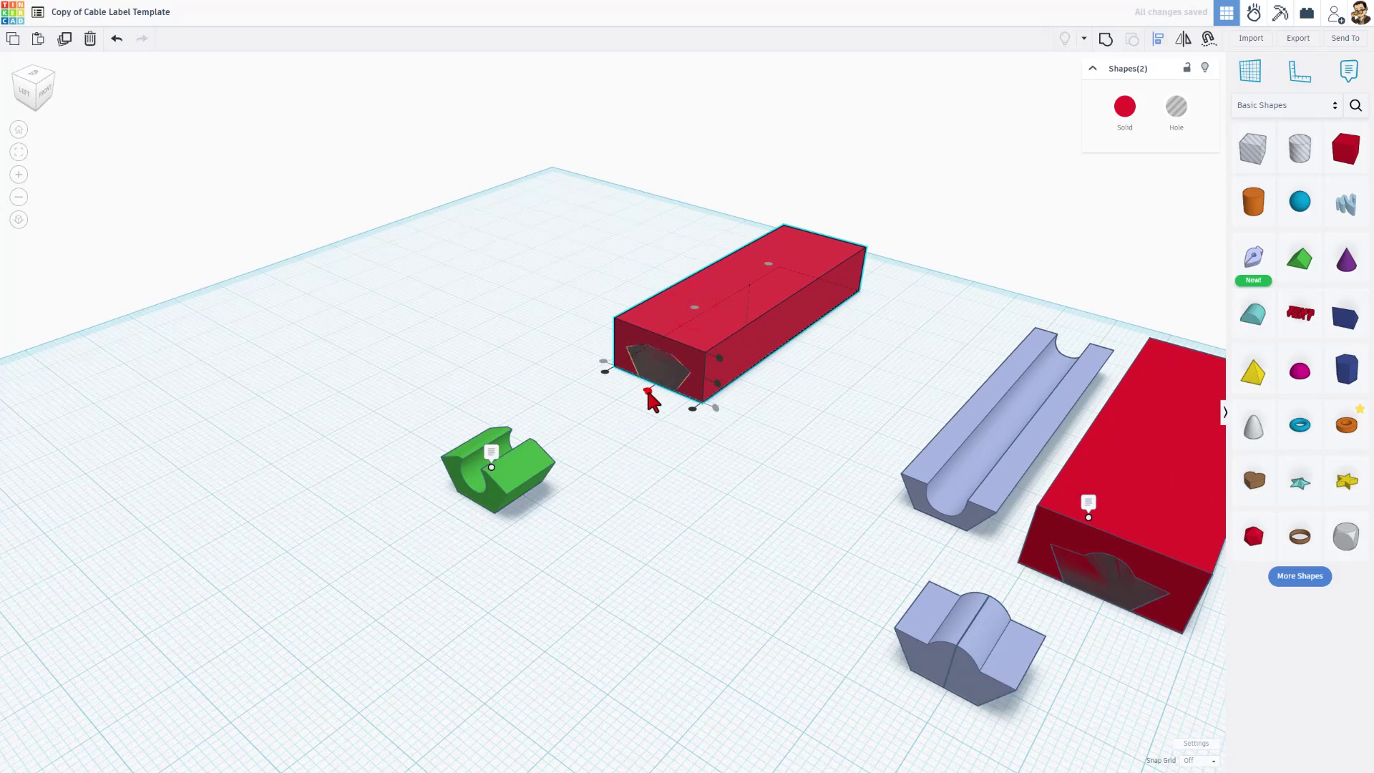
key("ctrl+g")
left_click(527, 307)
left_click_drag(597, 241, 745, 387)
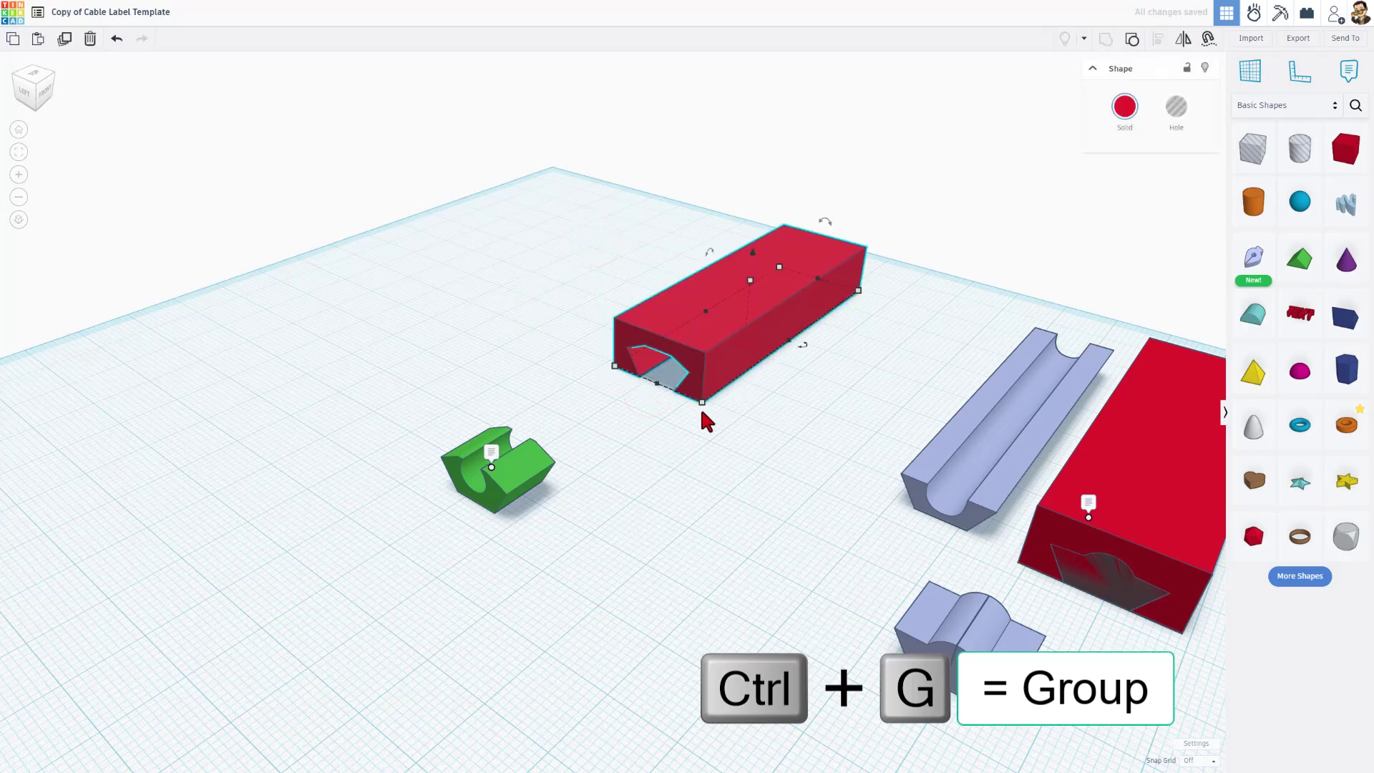
mouse_move(691, 415)
right_mouse_down()
mouse_move(642, 411)
mouse_move(687, 365)
mouse_move(641, 381)
mouse_move(757, 369)
mouse_move(677, 324)
mouse_move(668, 352)
mouse_move(723, 311)
mouse_move(727, 331)
mouse_move(644, 344)
mouse_move(560, 408)
mouse_move(698, 409)
mouse_move(676, 424)
mouse_move(552, 460)
mouse_move(422, 462)
mouse_move(386, 485)
mouse_move(720, 393)
mouse_move(716, 407)
right_mouse_up()
Step: Set the green part's length to 60 mm
left_click(462, 447)
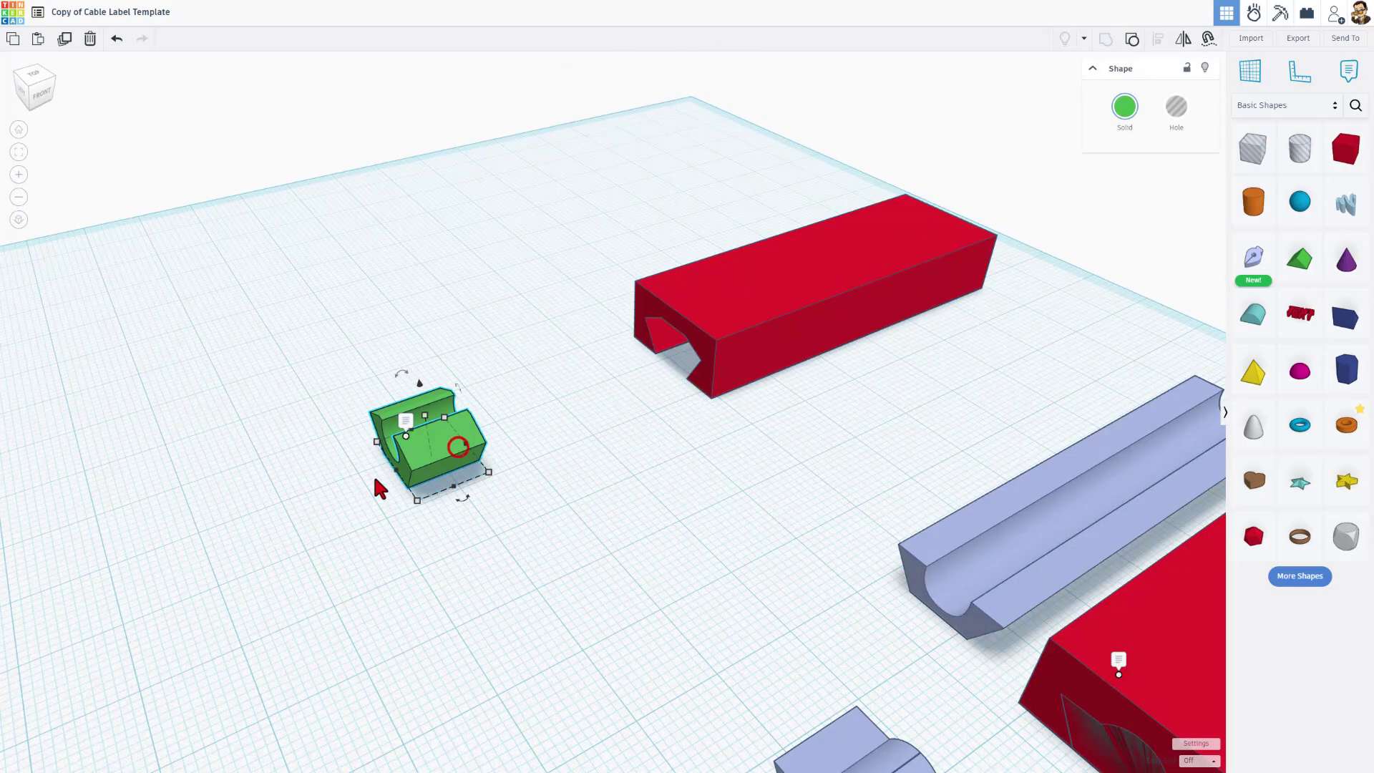
left_click(418, 501)
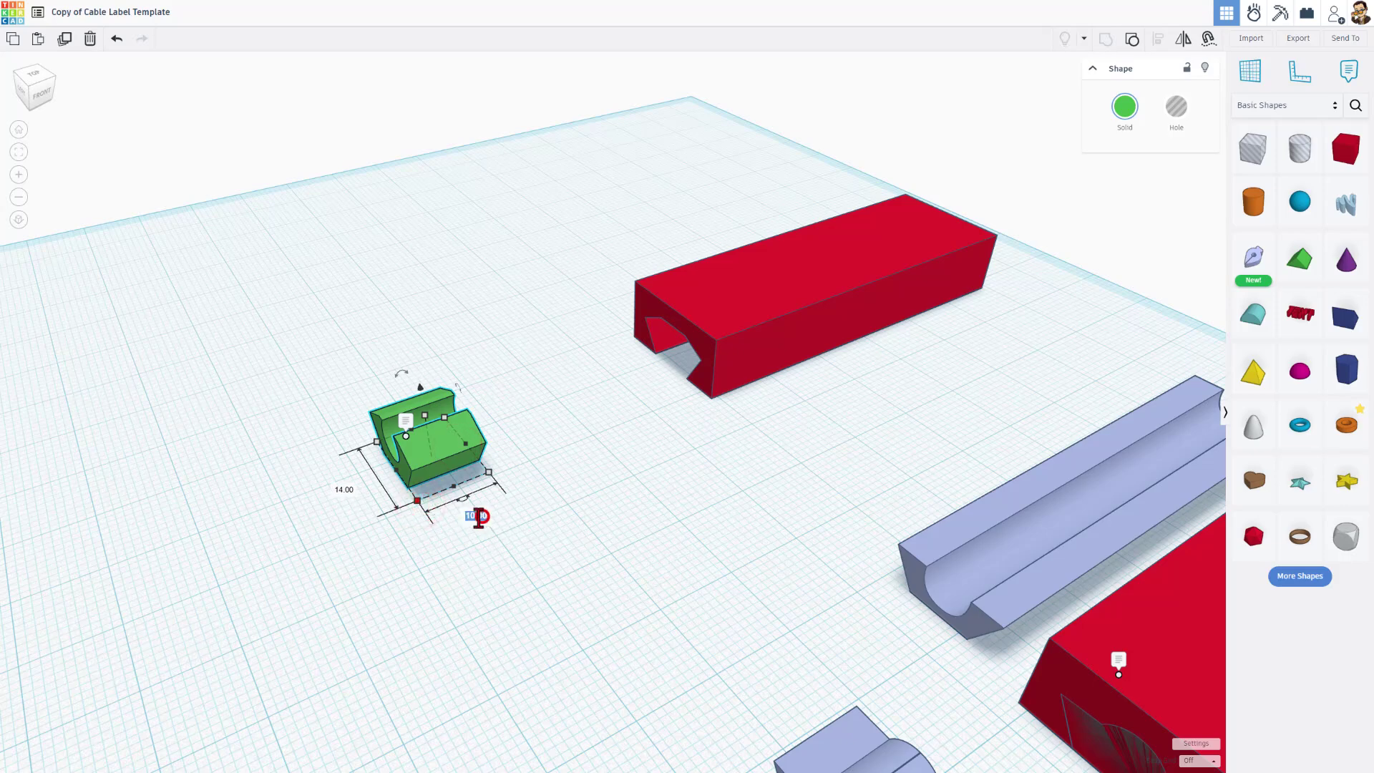
type("60")
key("Return")
scroll(478, 517, "down", 2)
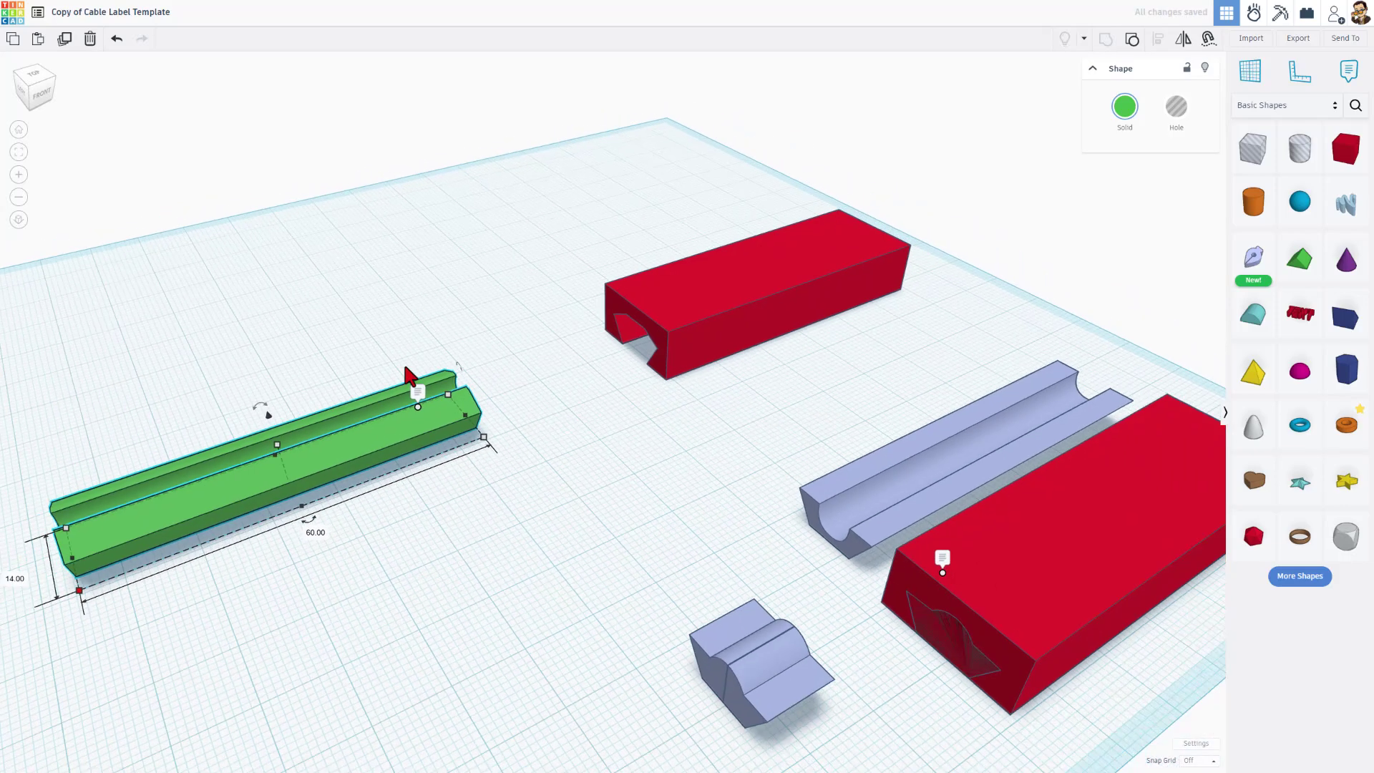
Step: Move the green part beside the red box and centre-align them
left_click(358, 607)
left_click_drag(268, 452, 630, 258)
left_click(402, 257)
left_click_drag(434, 231, 700, 392)
key("l")
left_click(677, 309)
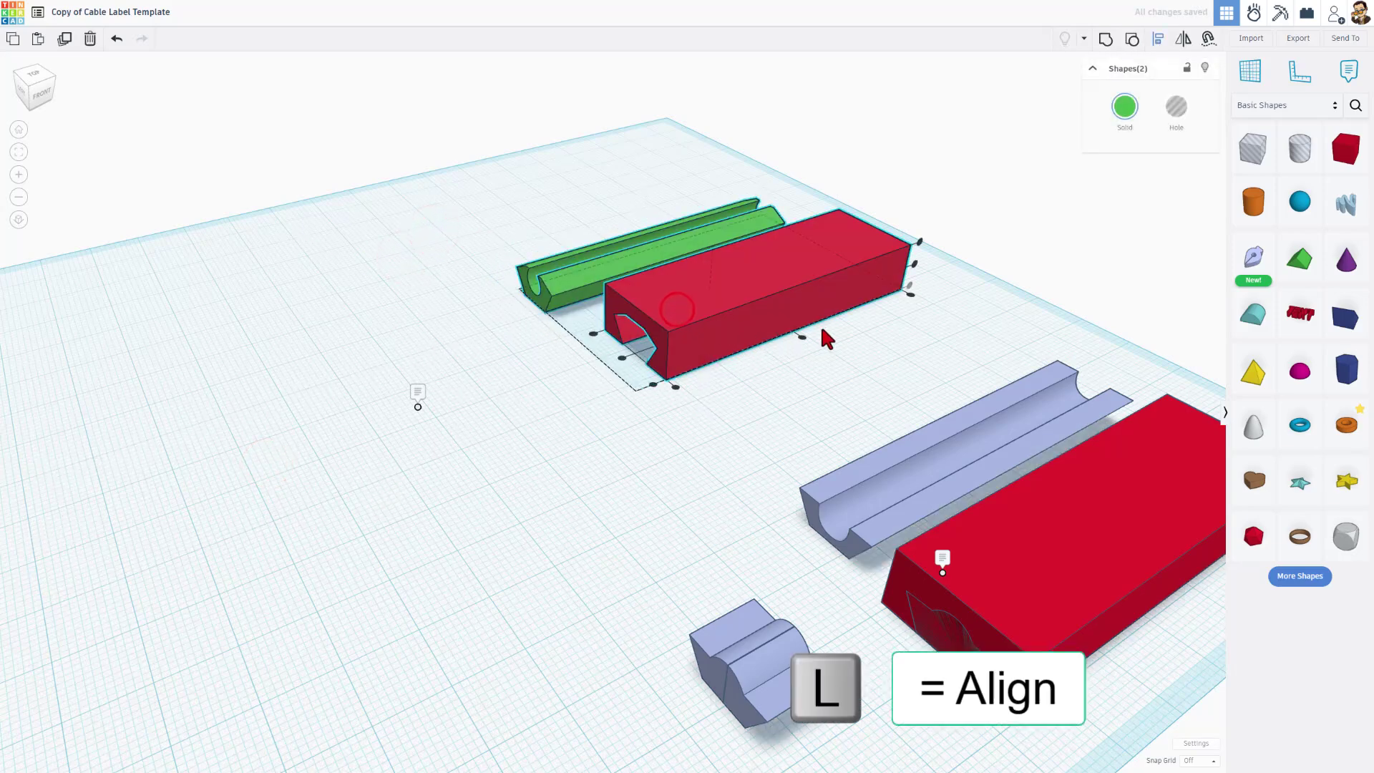
left_click(803, 337)
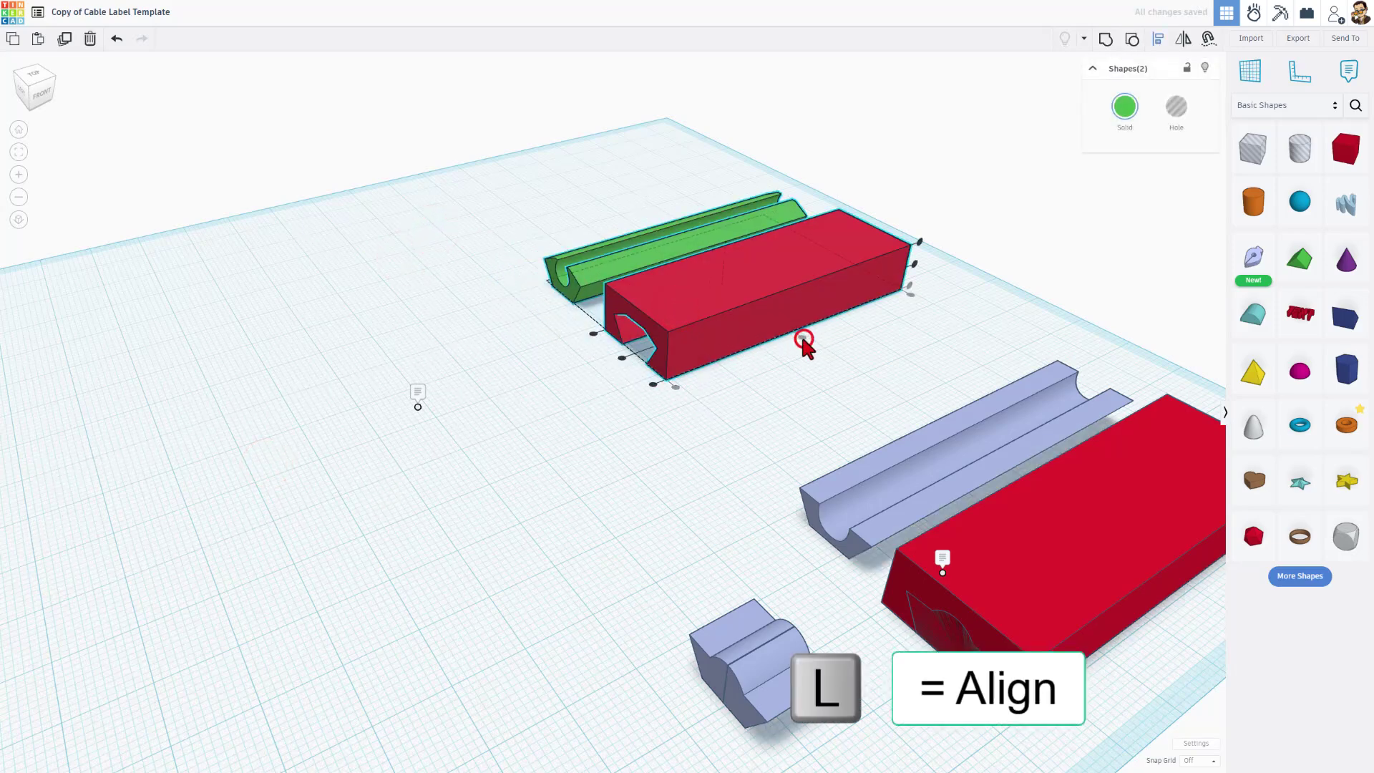
left_click(558, 356)
scroll(557, 356, "up", 3)
left_click_drag(525, 216, 653, 297)
Step: Export the green part and red box together as Cable Label 25a.stl
left_click(1298, 38)
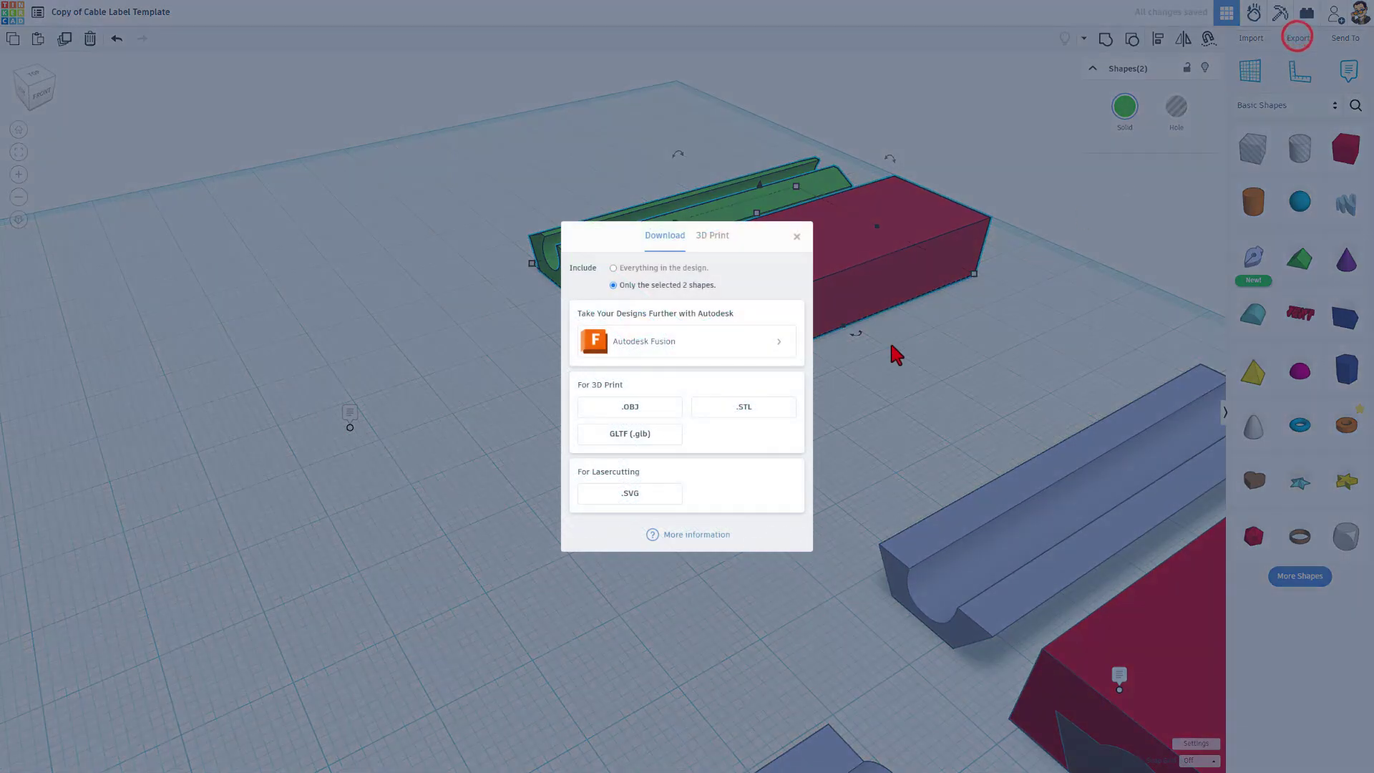
left_click(744, 408)
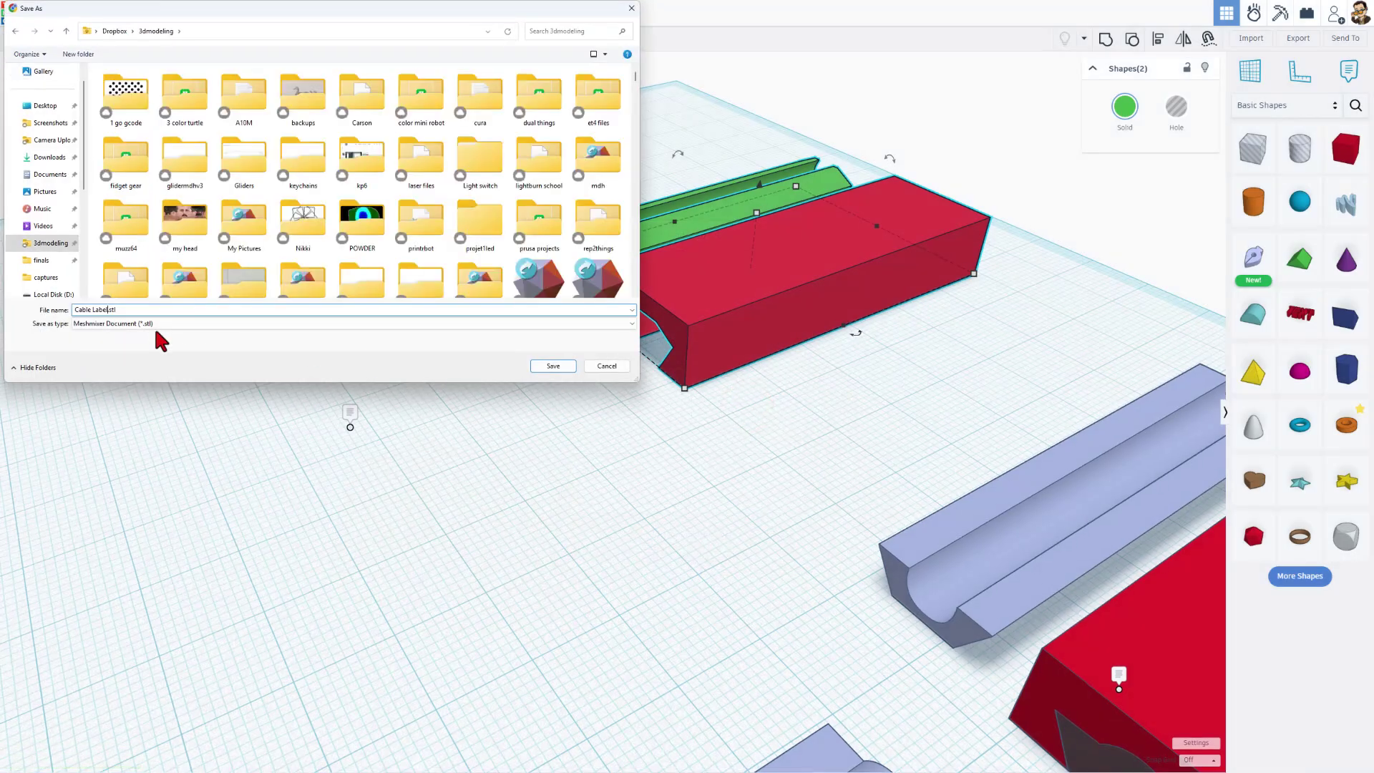
type("25a")
left_click(555, 366)
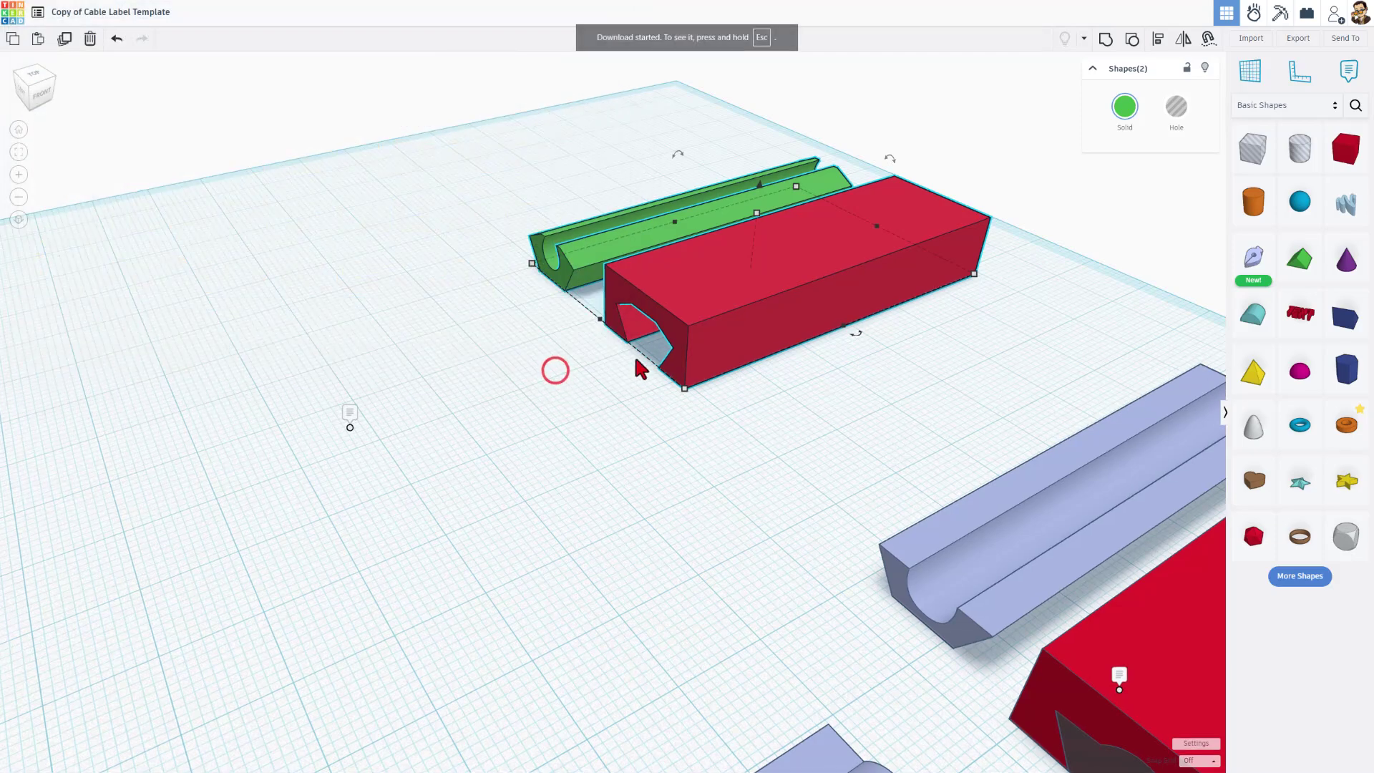
right_click_drag(793, 337, 678, 458)
Step: Place a text shape on the red box reading 'HLMT'
mouse_move(746, 347)
right_mouse_down()
mouse_move(765, 329)
mouse_move(743, 370)
right_mouse_up()
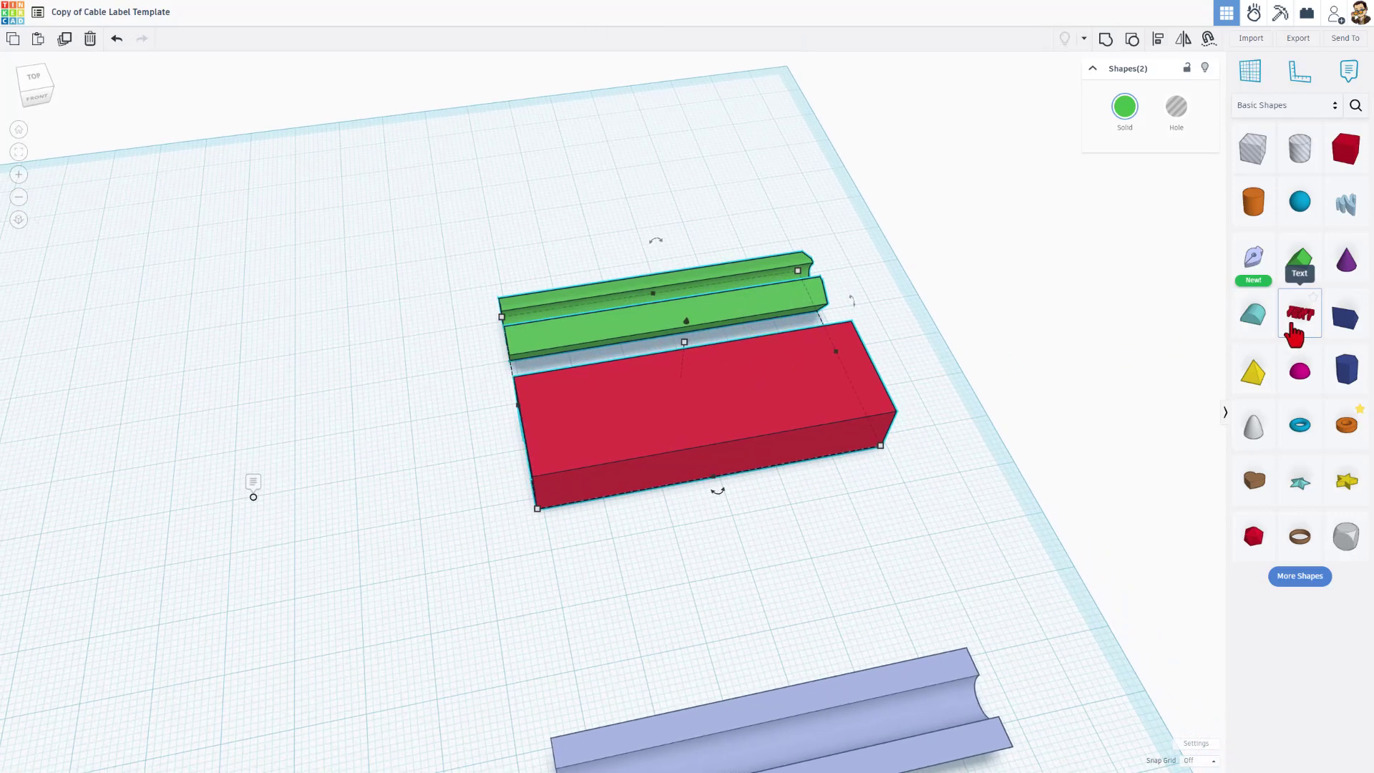
left_click_drag(1297, 333, 722, 398)
left_click(1160, 188)
left_click(1138, 165)
type("HLMT")
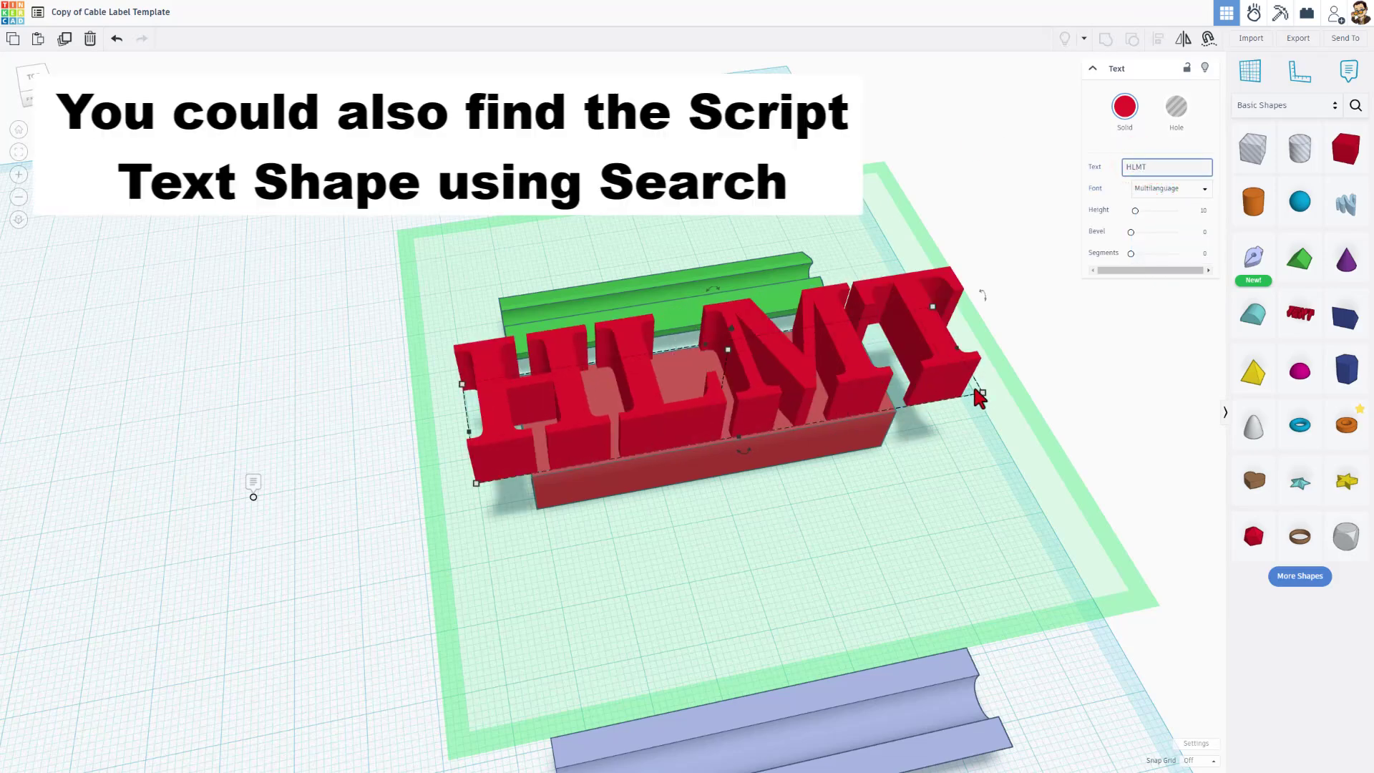
Step: Scale the HLMT text down to fit and set its height to 1 mm
left_click_drag(981, 397, 875, 392, "shift")
right_click_drag(875, 392, 605, 372)
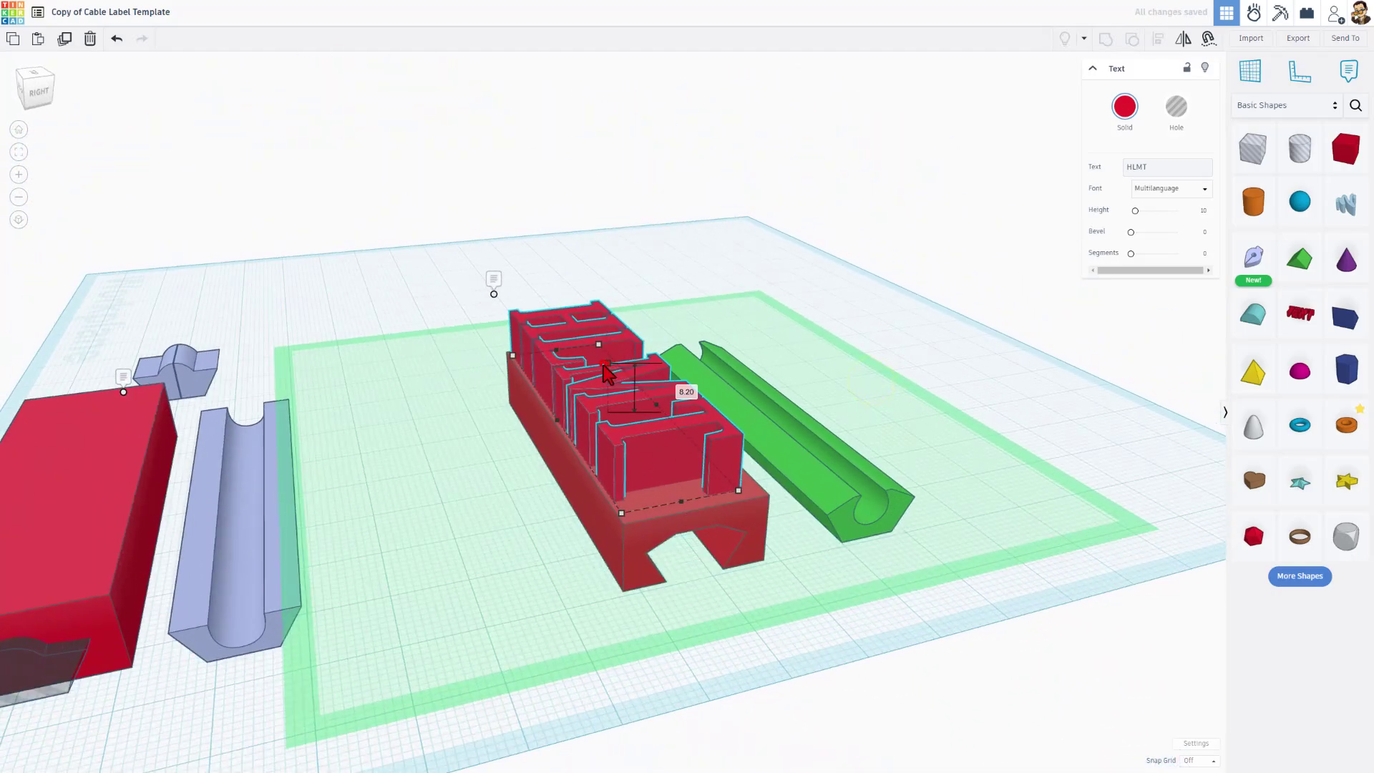
left_click(672, 388)
type("1")
key("Return")
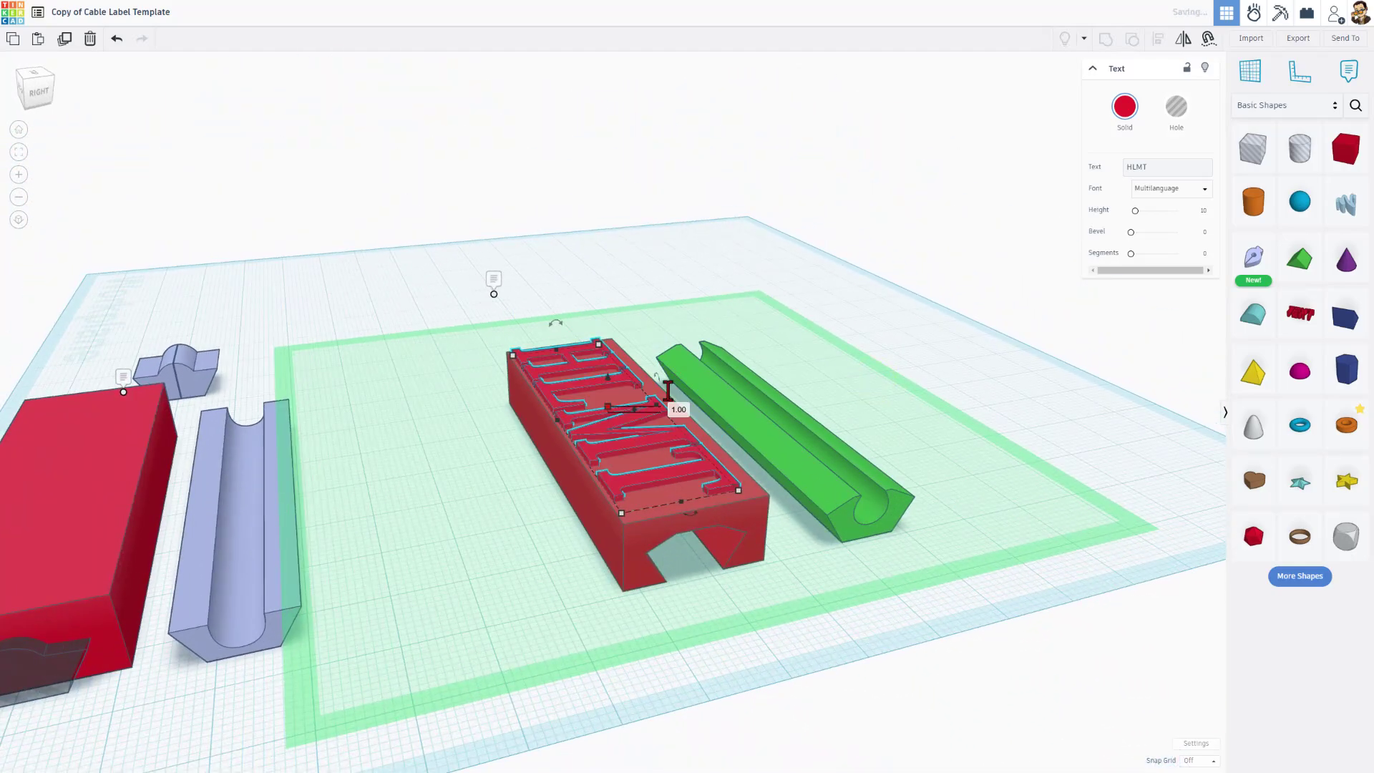
left_click(399, 315)
right_click_drag(399, 316, 752, 442)
Step: Colour the HLMT text yellow
left_click(752, 440)
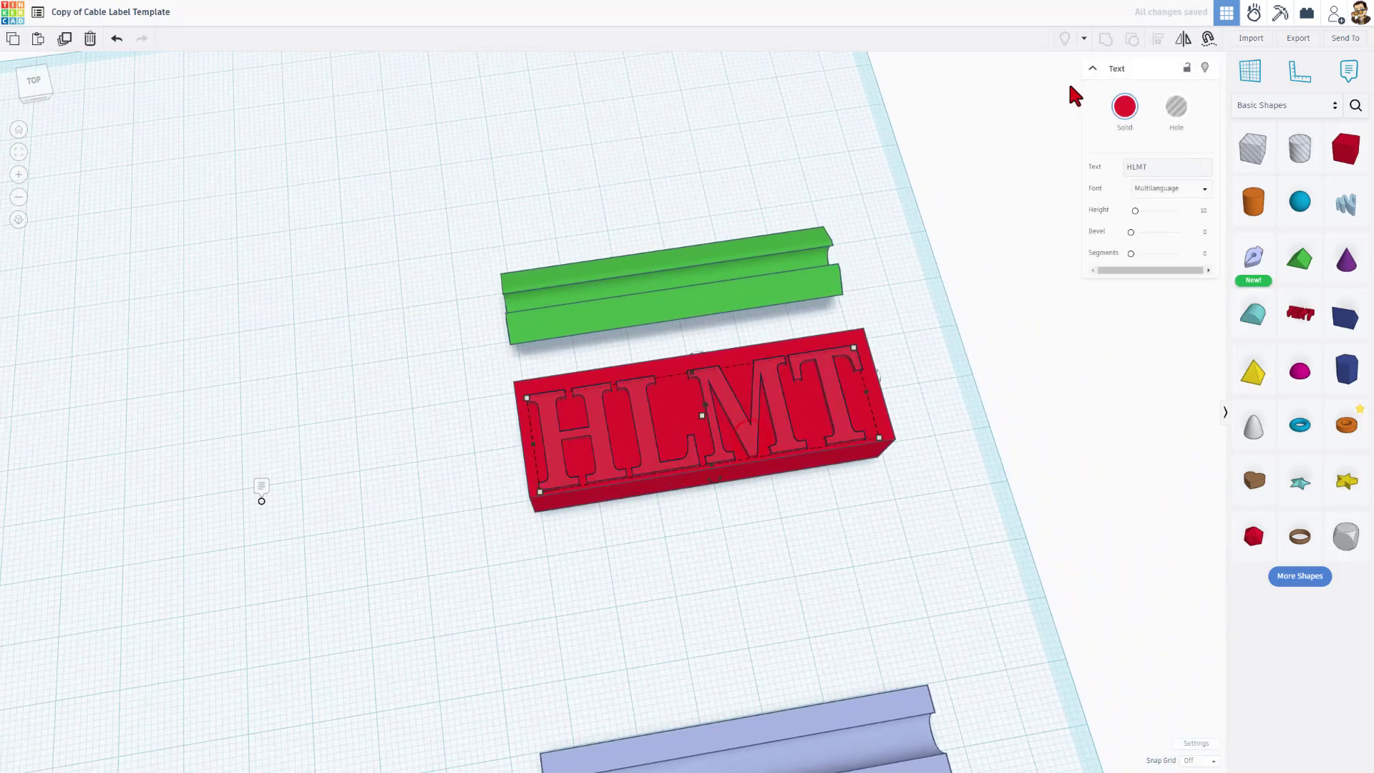
left_click(1124, 106)
left_click(1050, 221)
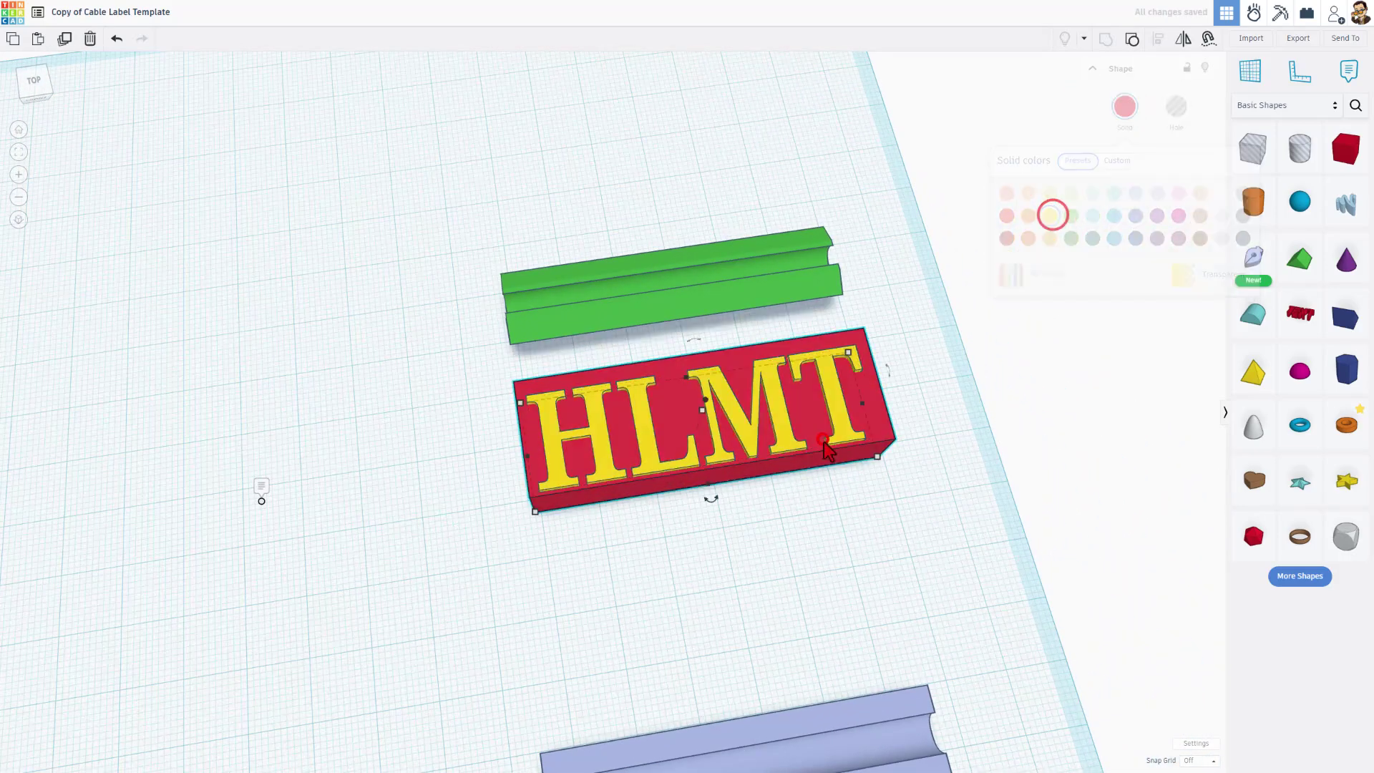
Step: Centre the HLMT text on the label along both length and width
left_click(476, 512)
left_click_drag(476, 512, 386, 402)
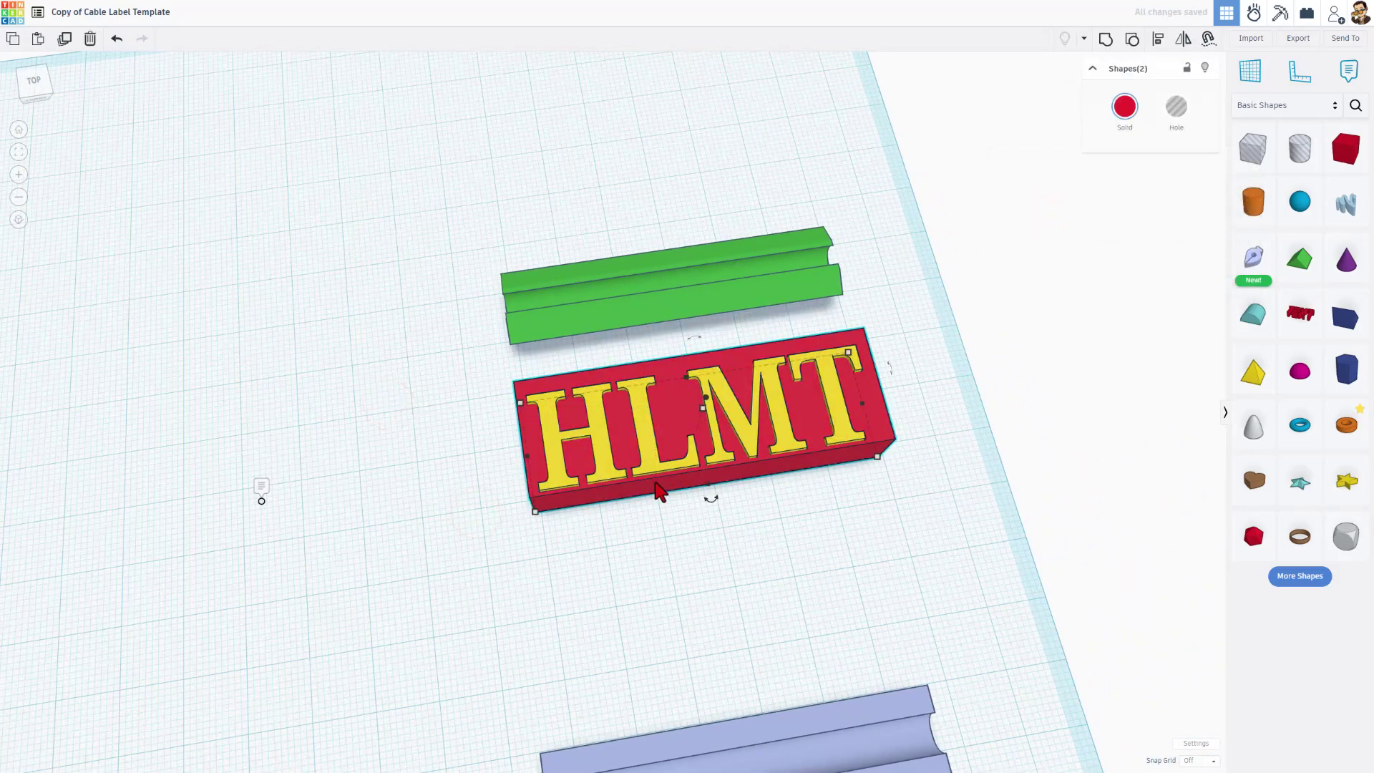
key("l")
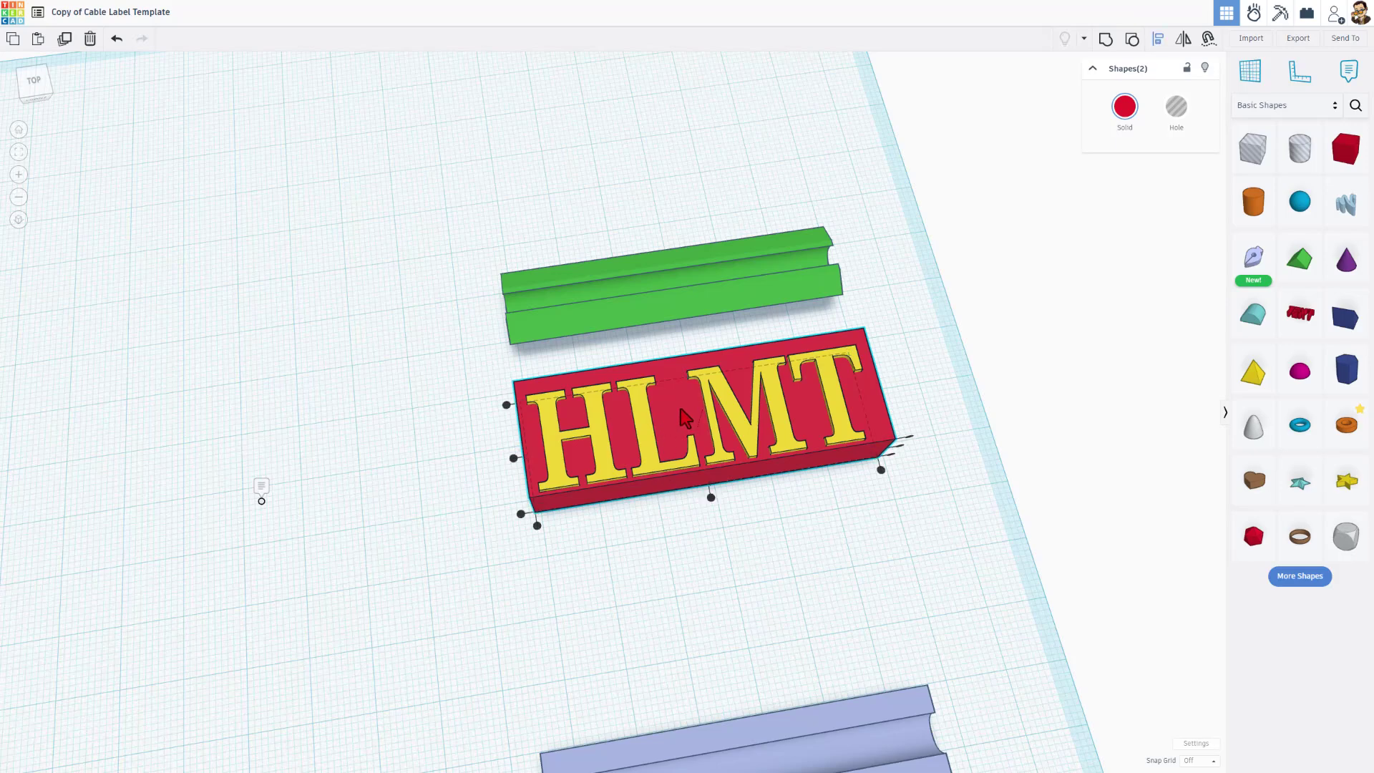
left_click(711, 497)
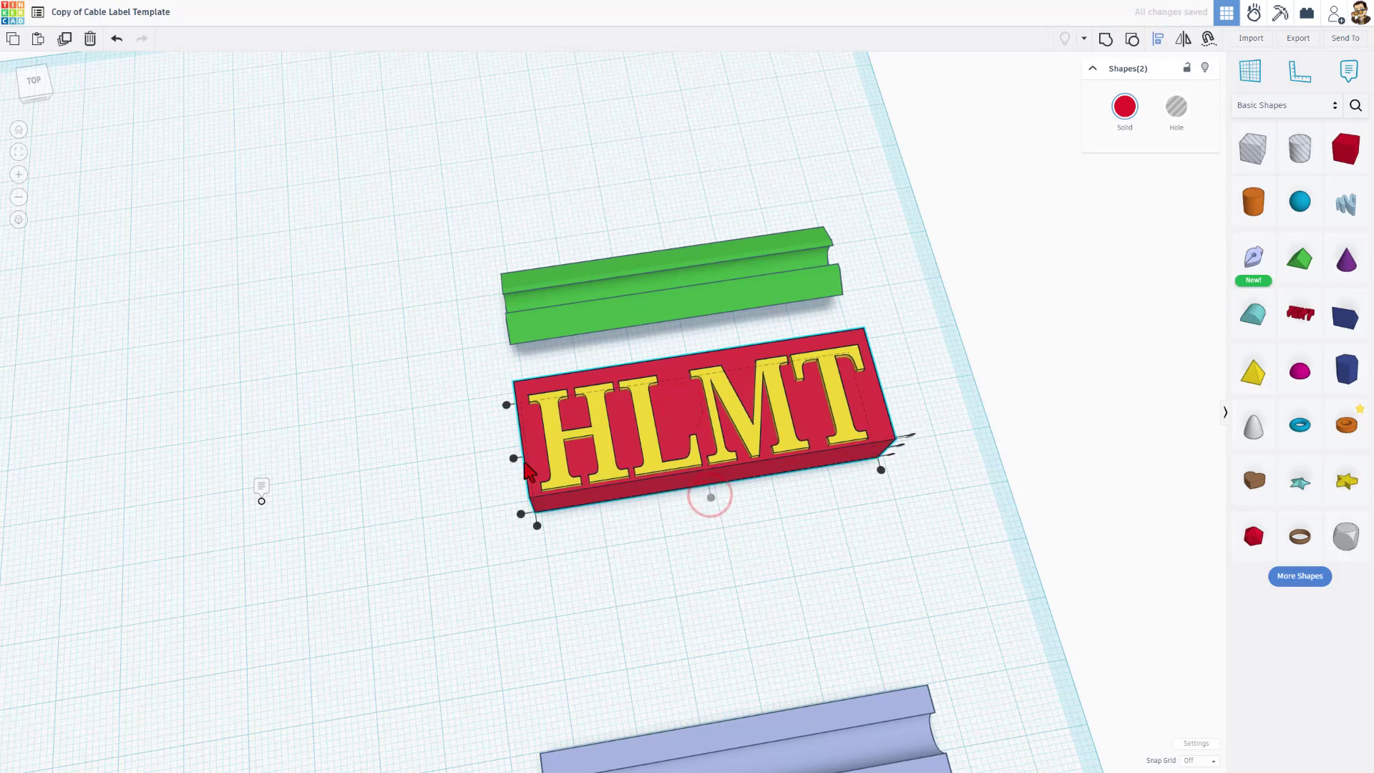
left_click(510, 461)
left_click(446, 451)
right_click_drag(282, 484, 565, 397)
left_click(573, 414)
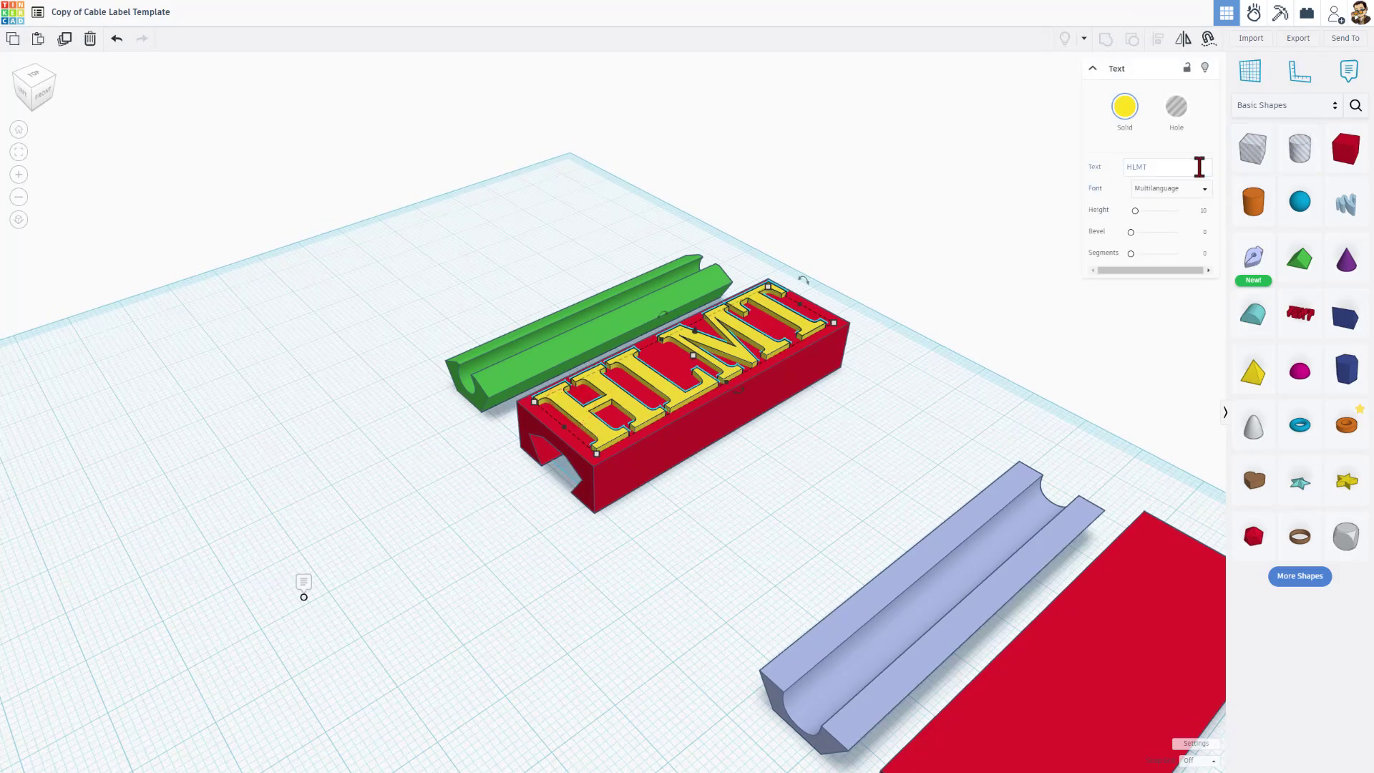
Step: Export only the HLMT text as Cable Label hlmt.stl
left_click(1288, 40)
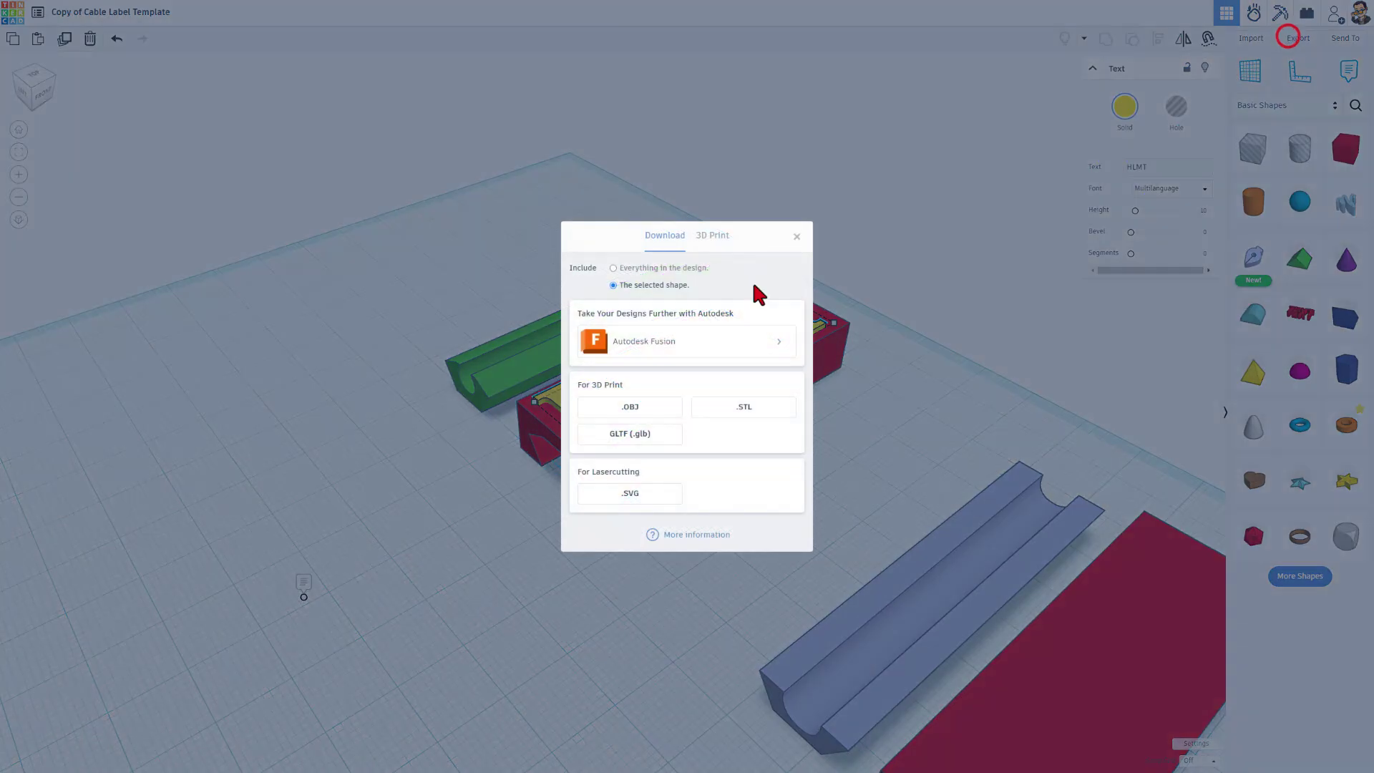
left_click(741, 406)
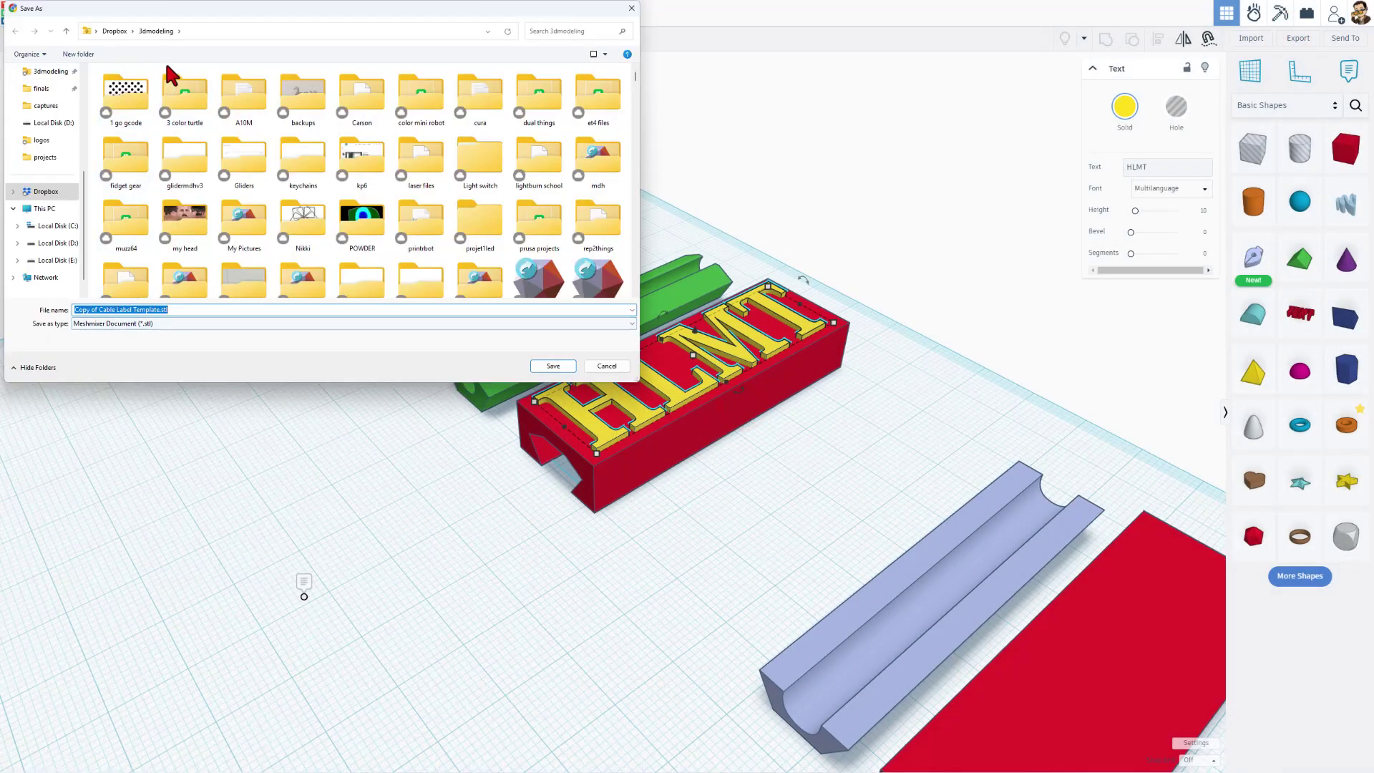
type("Cable Label hlmt.stl")
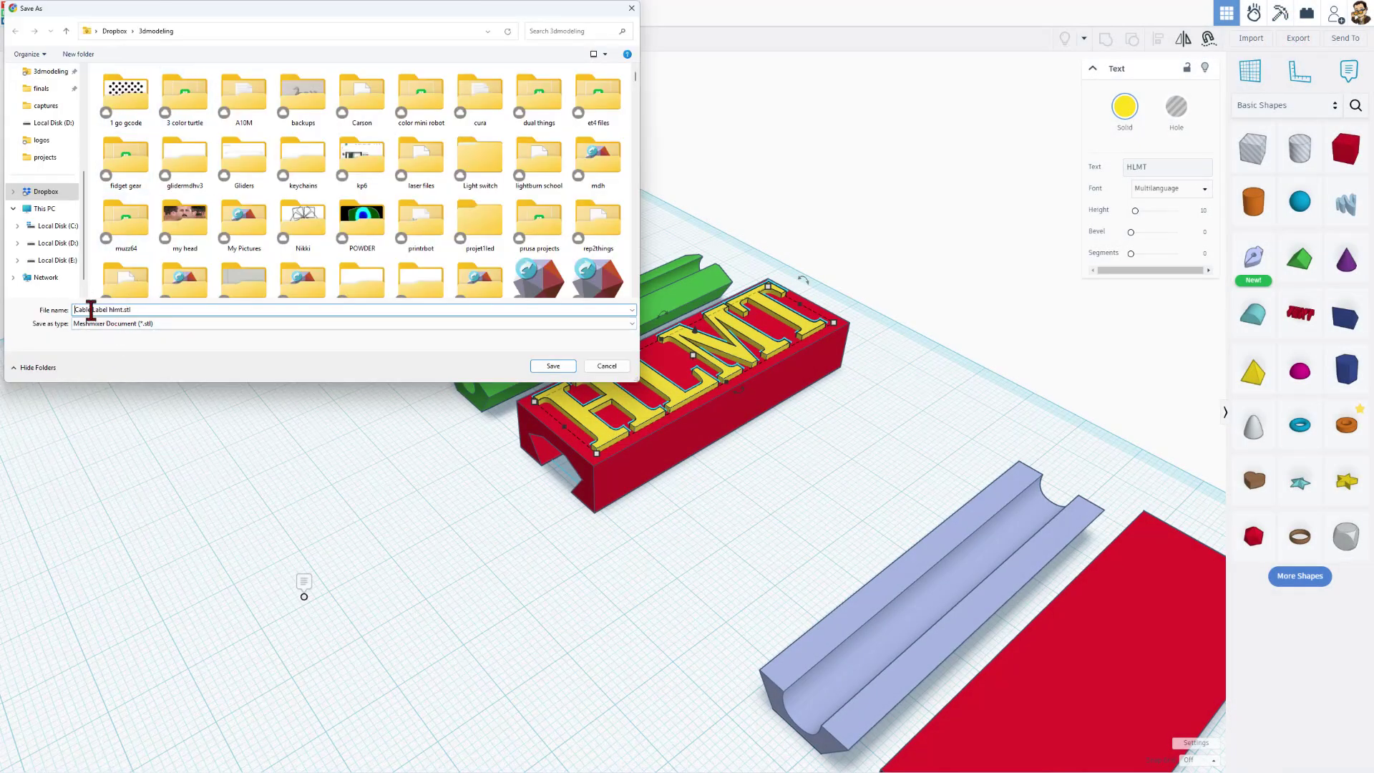
left_click(551, 366)
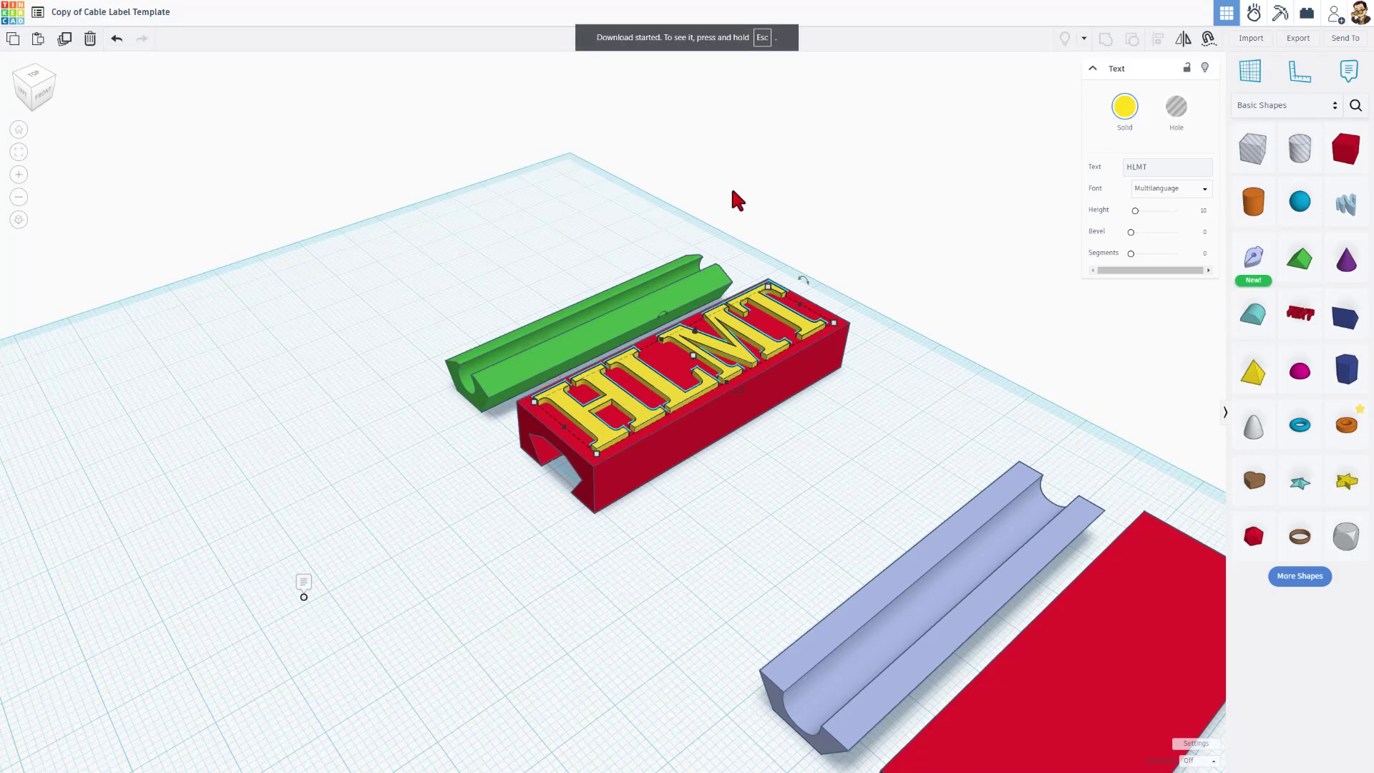
Step: Import Cable Label 25a.stl and Cable Label hlmt.stl as one multi-part object
mouse_move(737, 200)
right_mouse_down()
mouse_move(669, 208)
mouse_move(739, 187)
right_mouse_up()
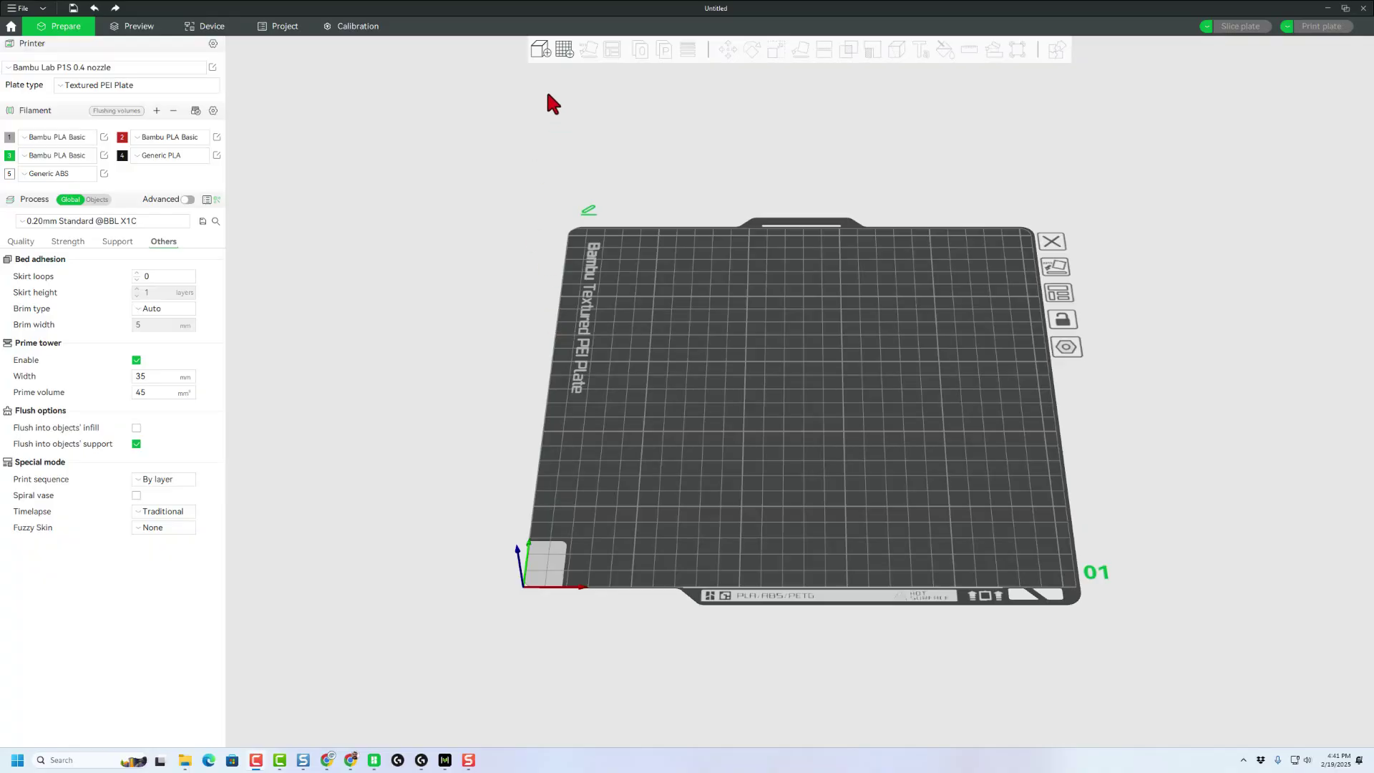
left_click(539, 49)
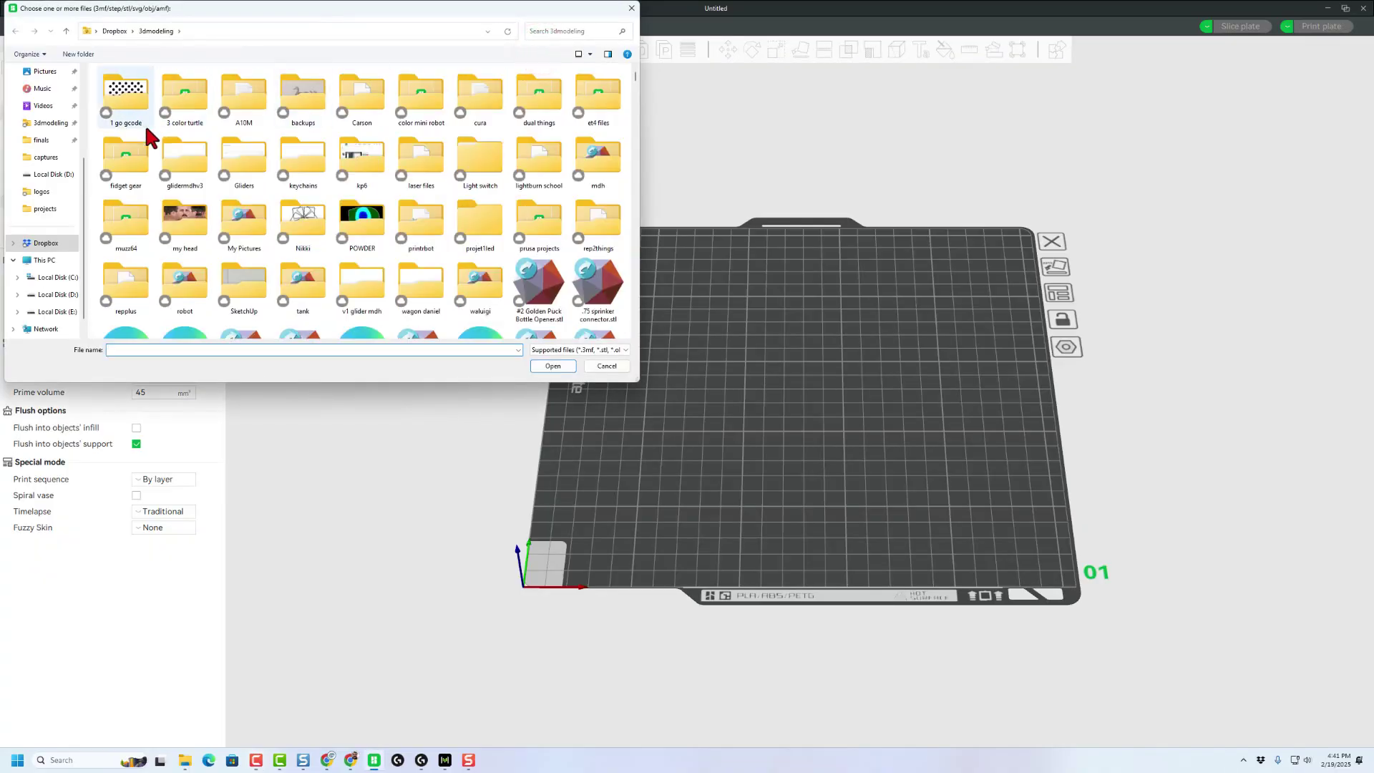
left_click(601, 290)
left_click(555, 301, "ctrl")
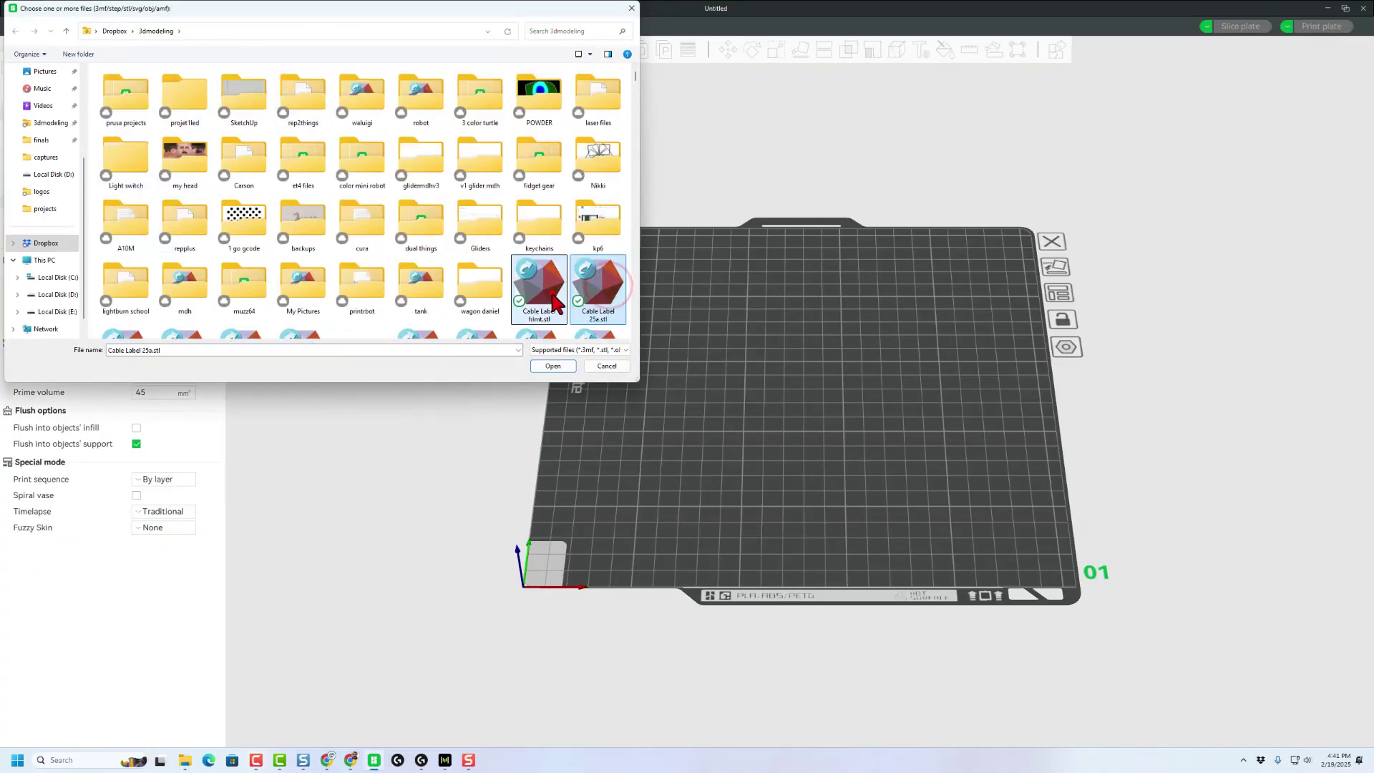
left_click(557, 366)
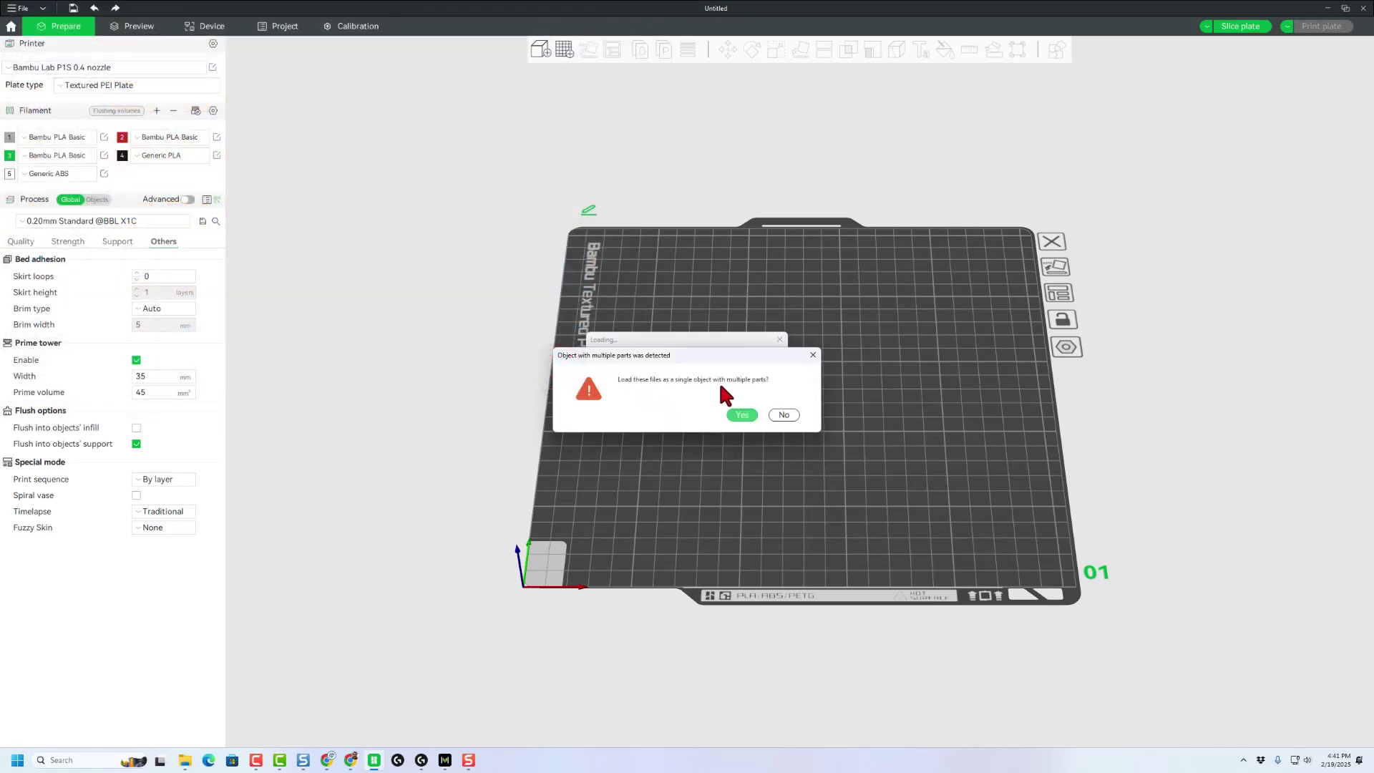
left_click(742, 415)
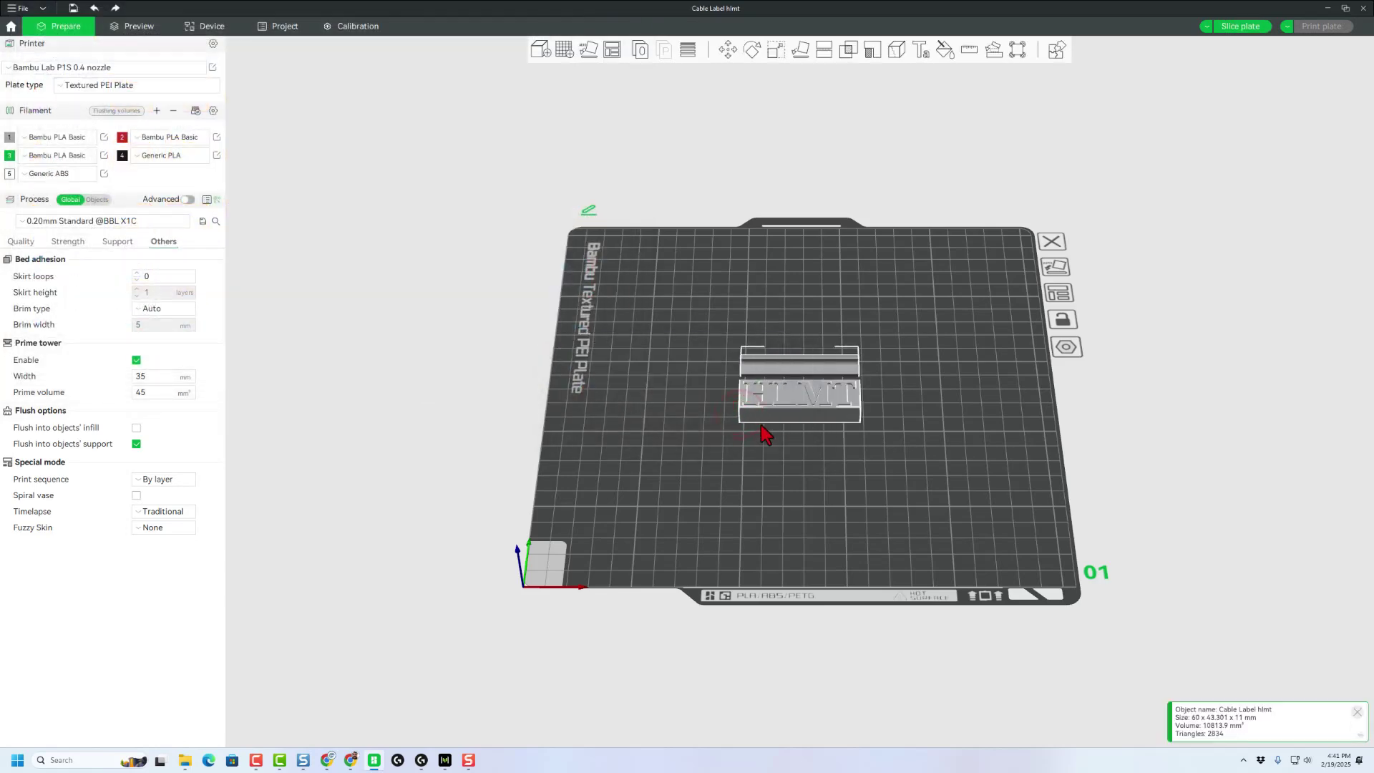
Step: Assign the HLMT text part to red filament 2
scroll(745, 410, "up", 5)
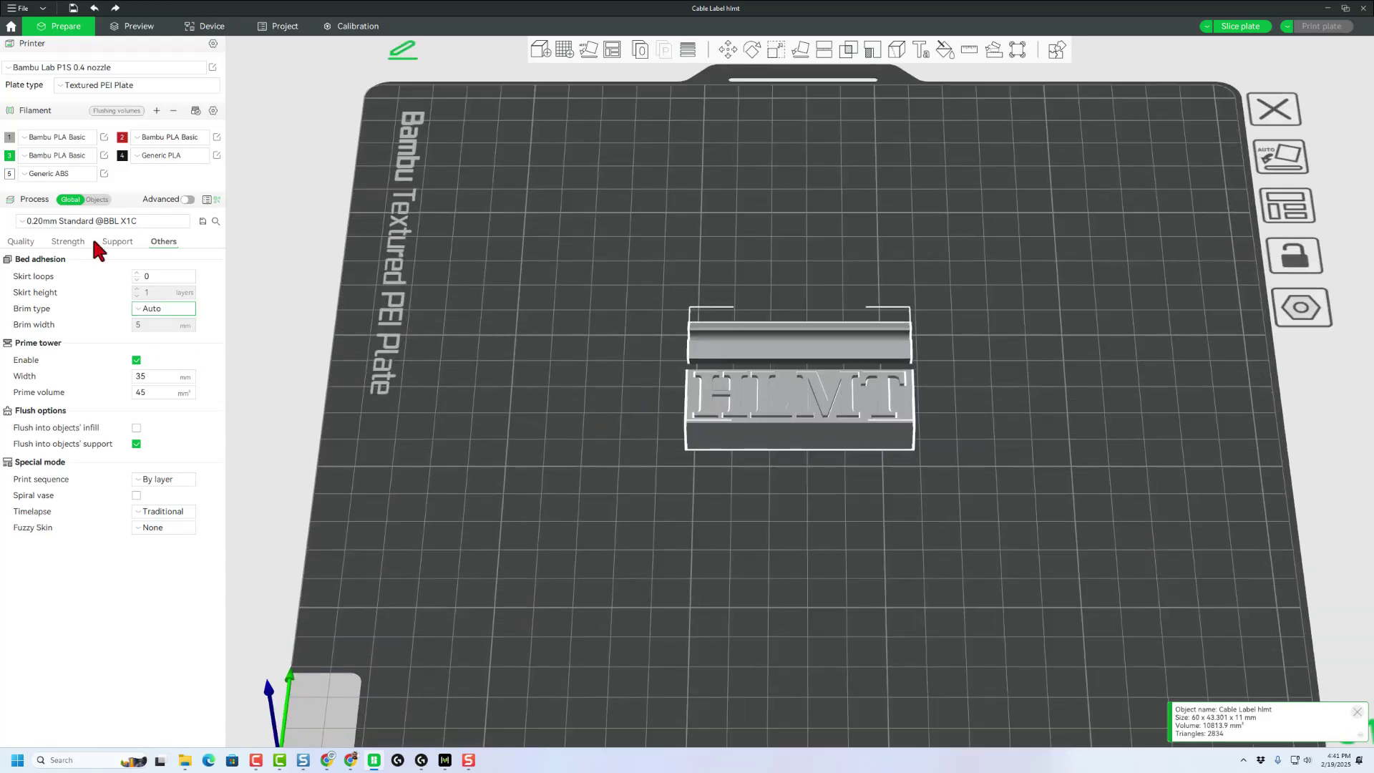
left_click(96, 199)
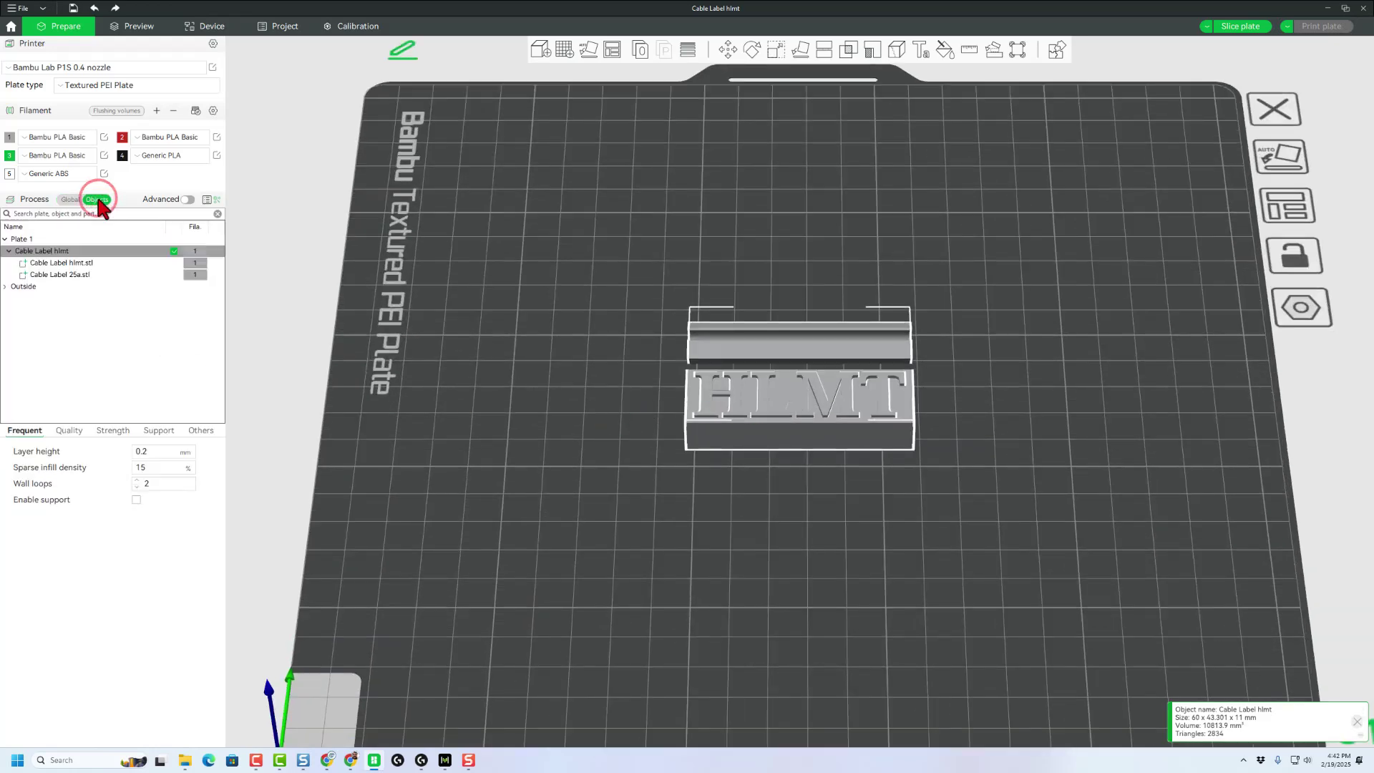
left_click_drag(280, 343, 626, 397)
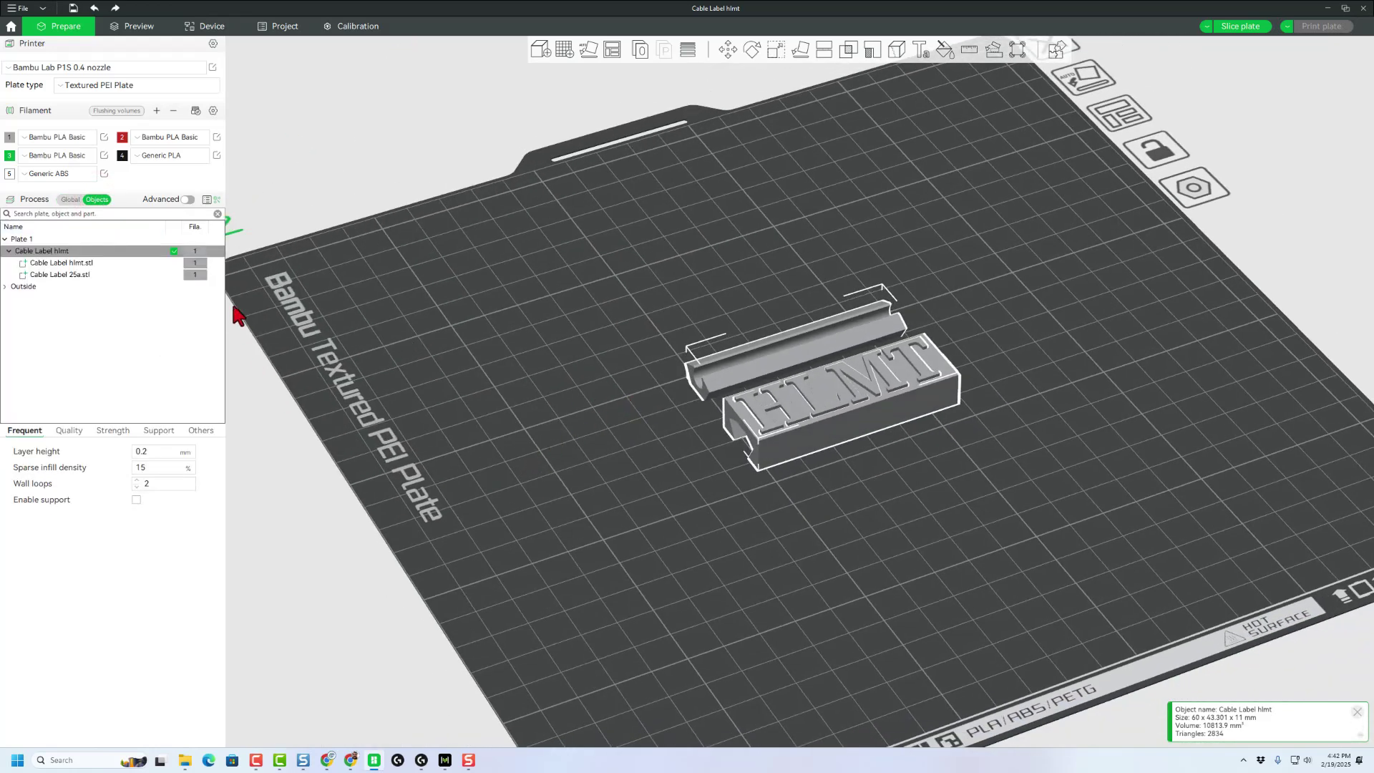
left_click(194, 263)
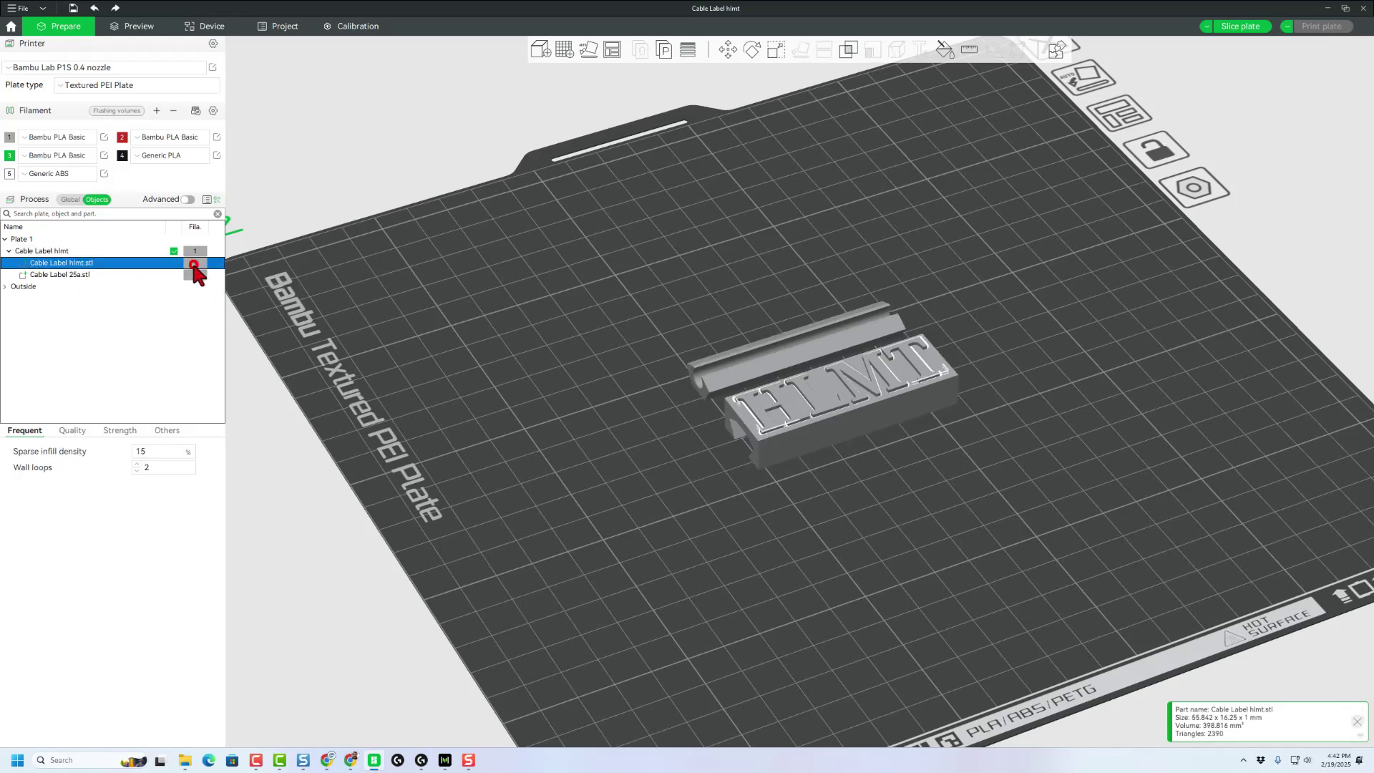
left_click(195, 263)
left_click(198, 299)
Step: Assign the Cable Label 25a base part to black filament 4
left_click(199, 276)
left_click(196, 275)
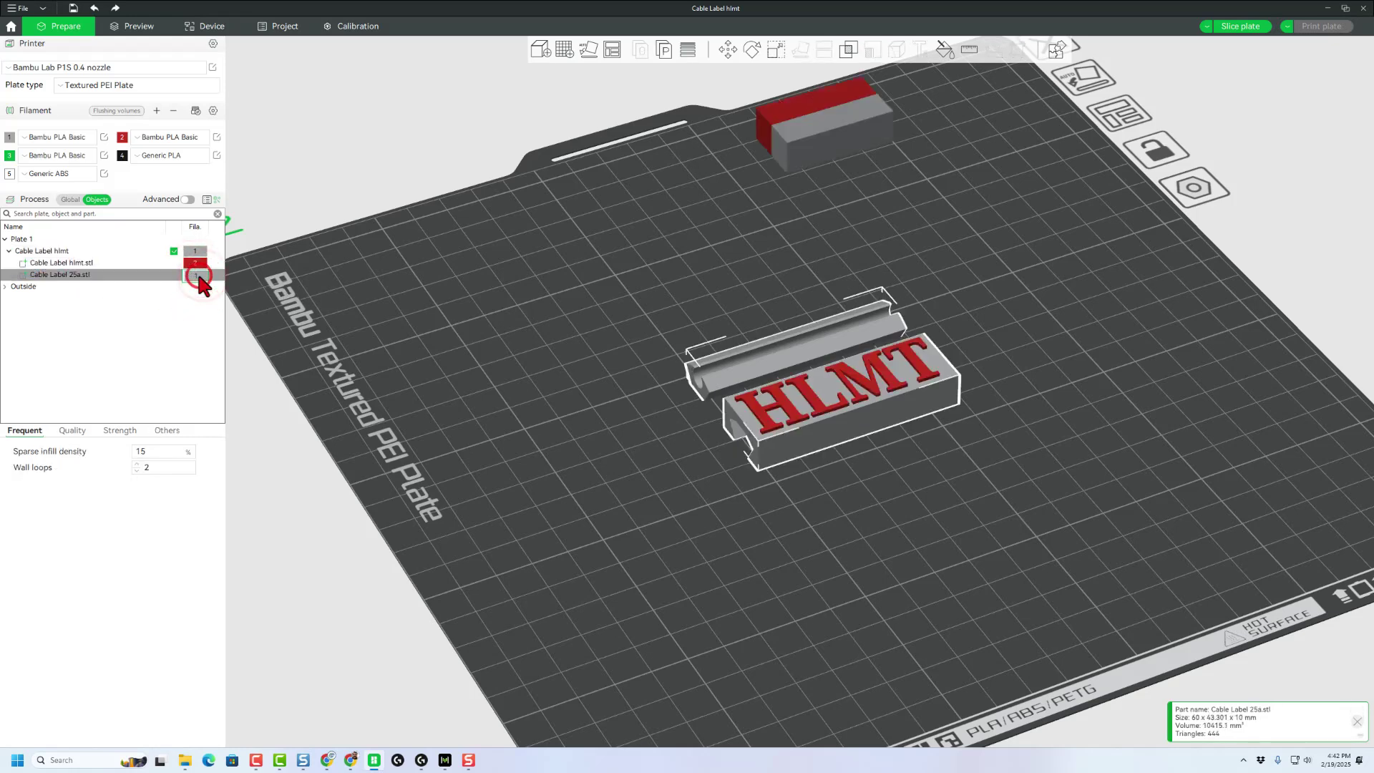
left_click(196, 348)
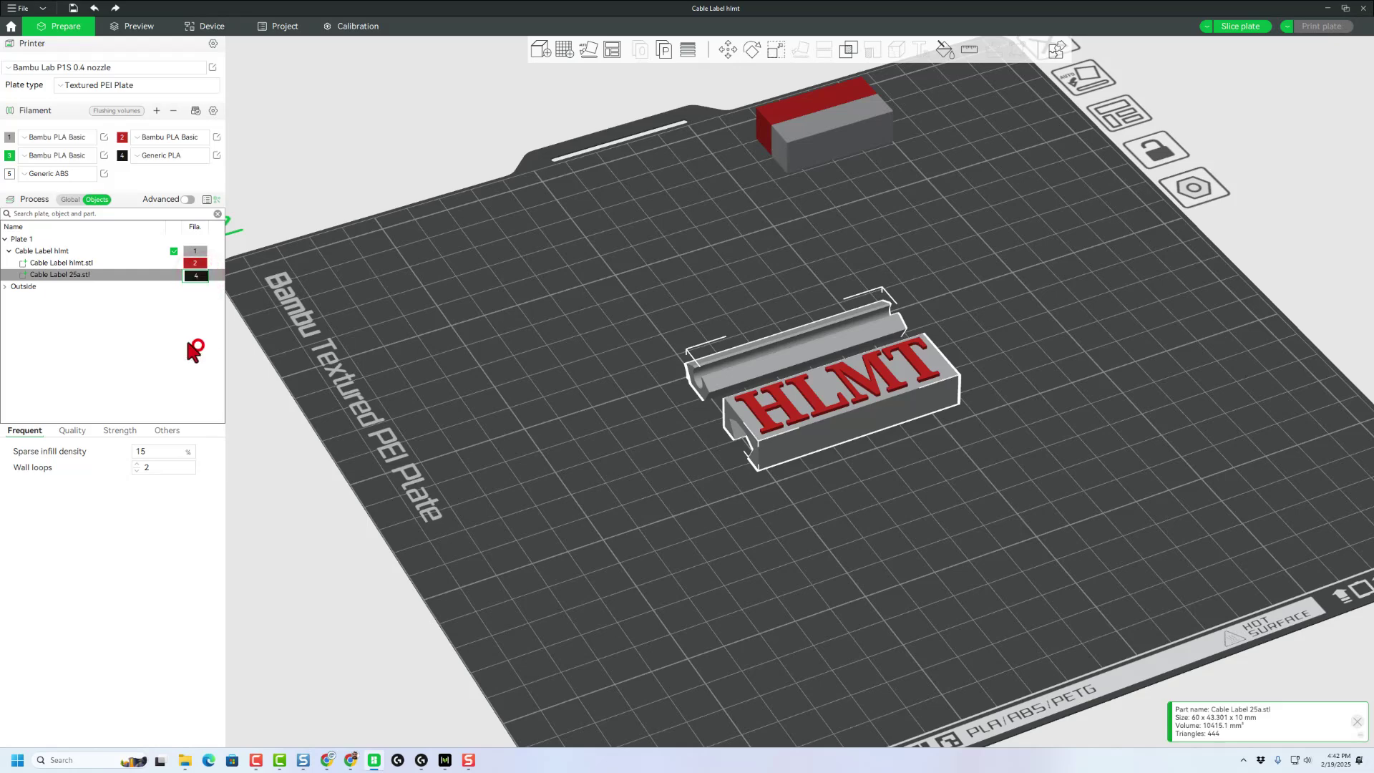
left_click(501, 343)
left_click_drag(612, 341, 707, 435)
left_click(744, 415)
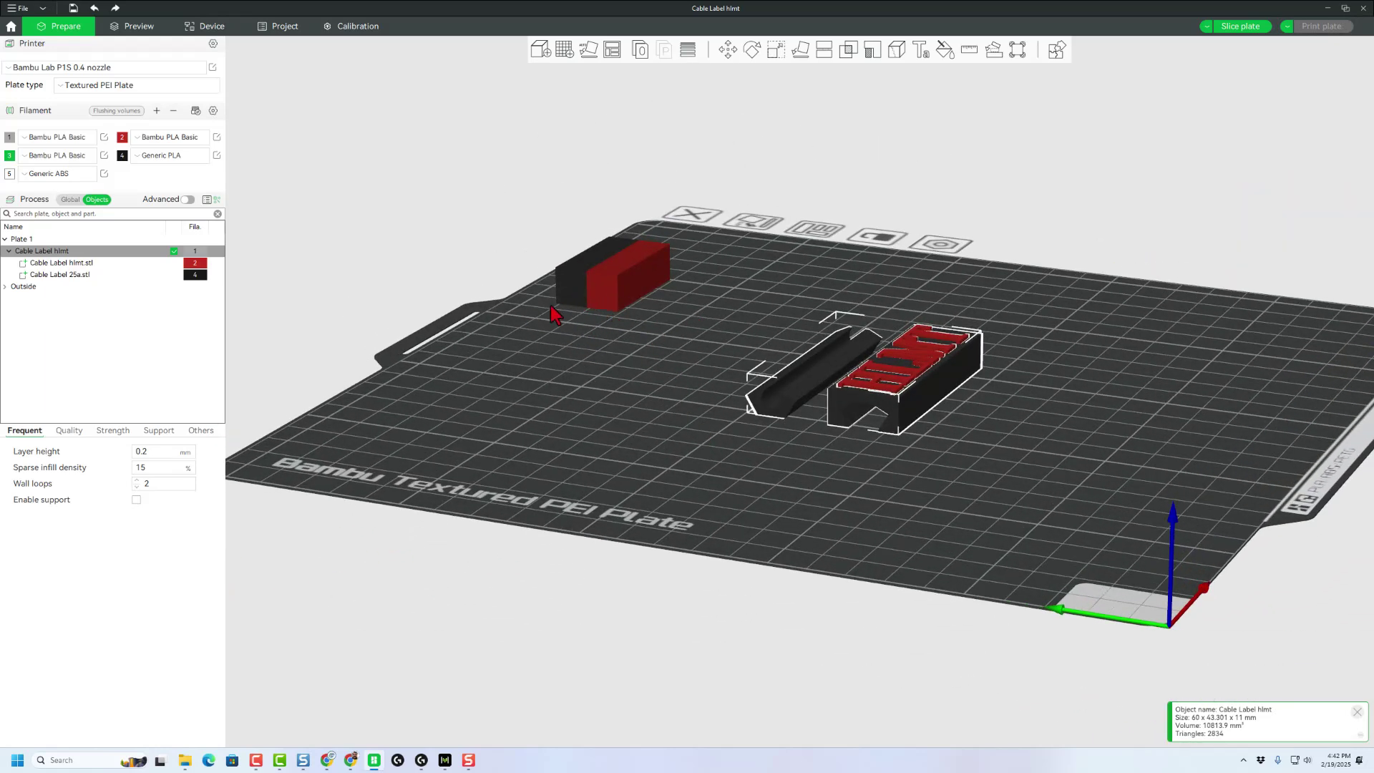
Step: Turn off the prime tower in global settings and slice the plate
left_click(70, 200)
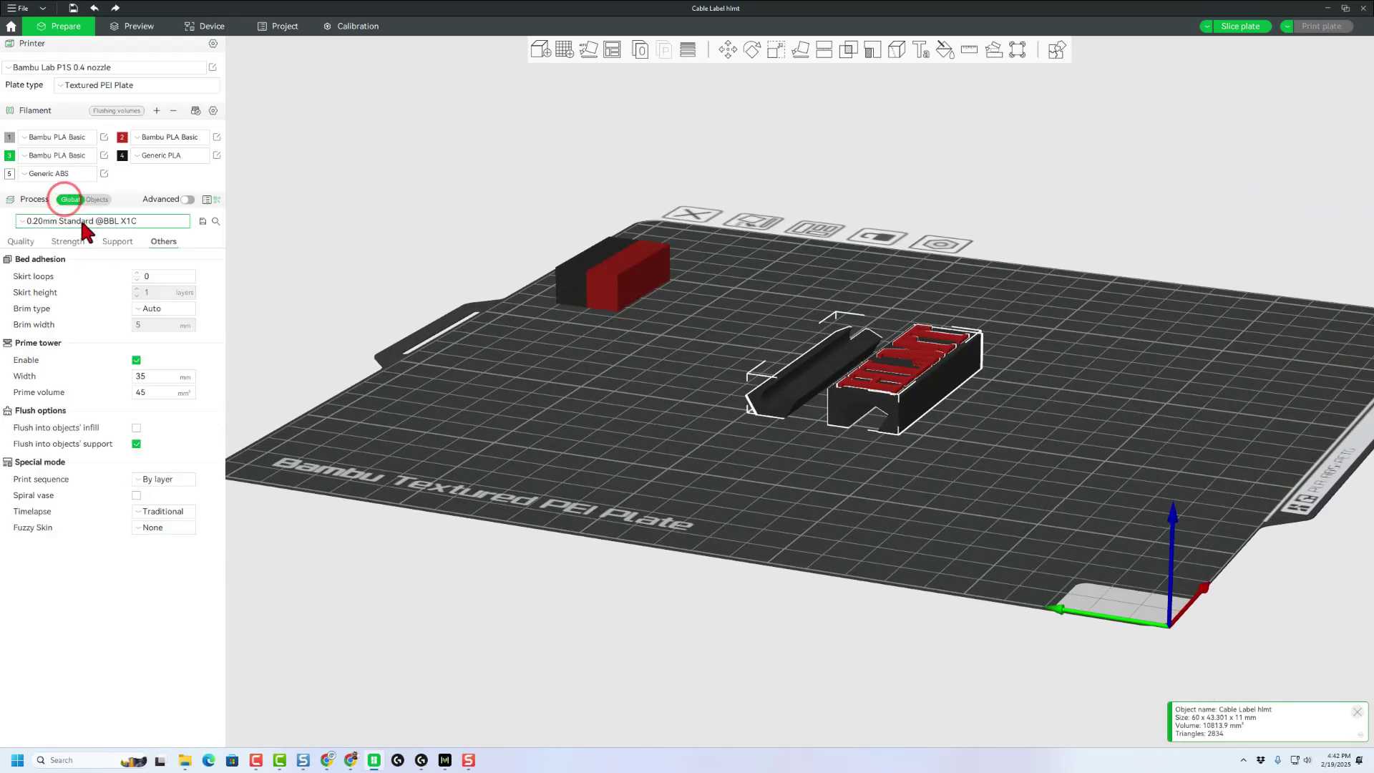
left_click(136, 360)
left_click(741, 411)
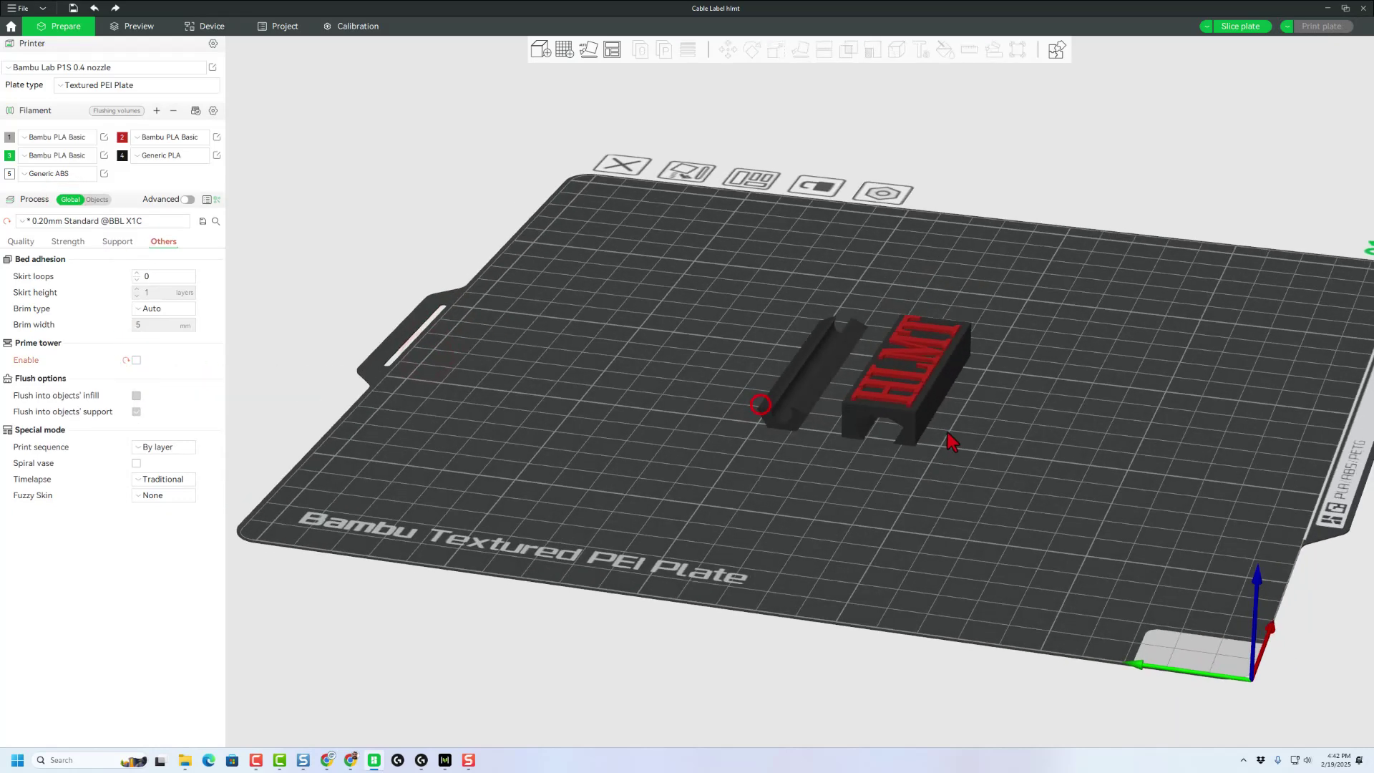
left_click_drag(950, 440, 819, 272)
left_click_drag(564, 376, 560, 380)
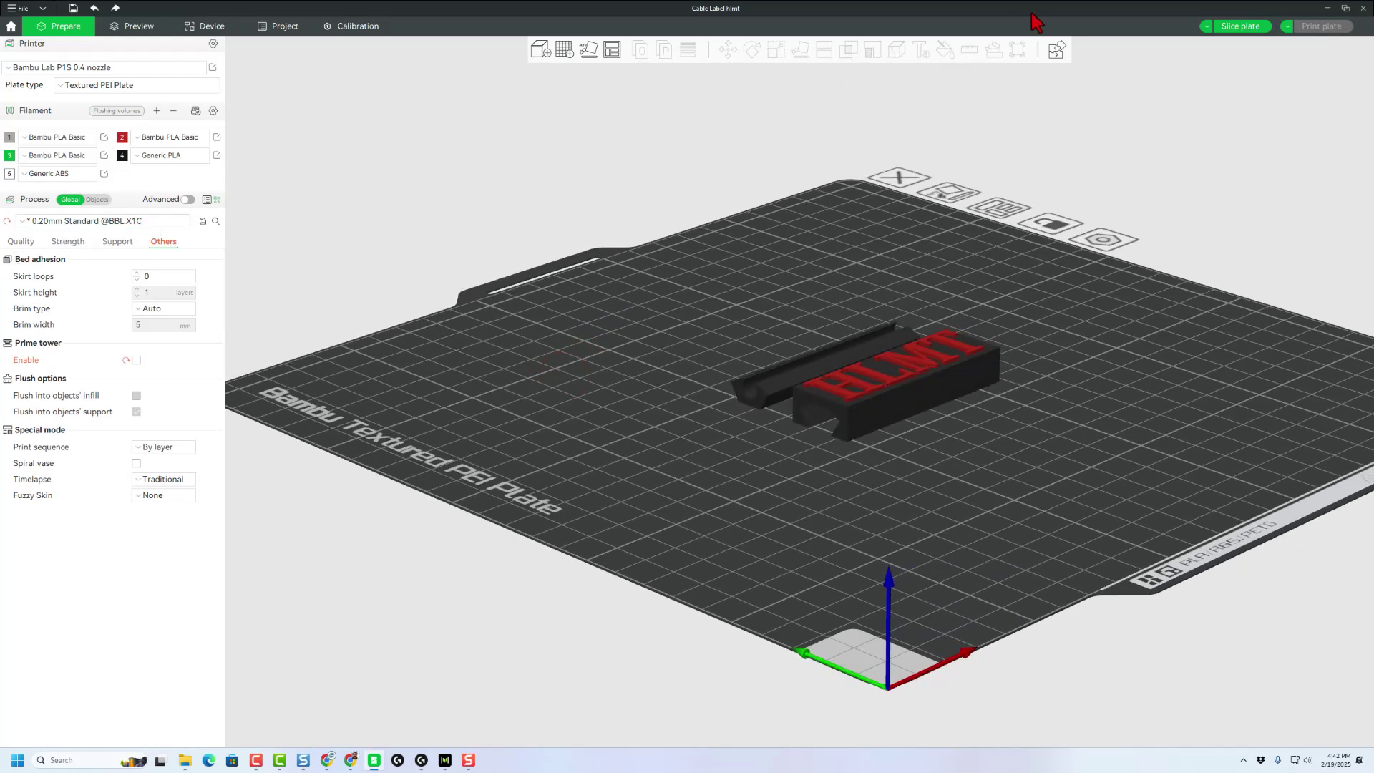
left_click(1213, 27)
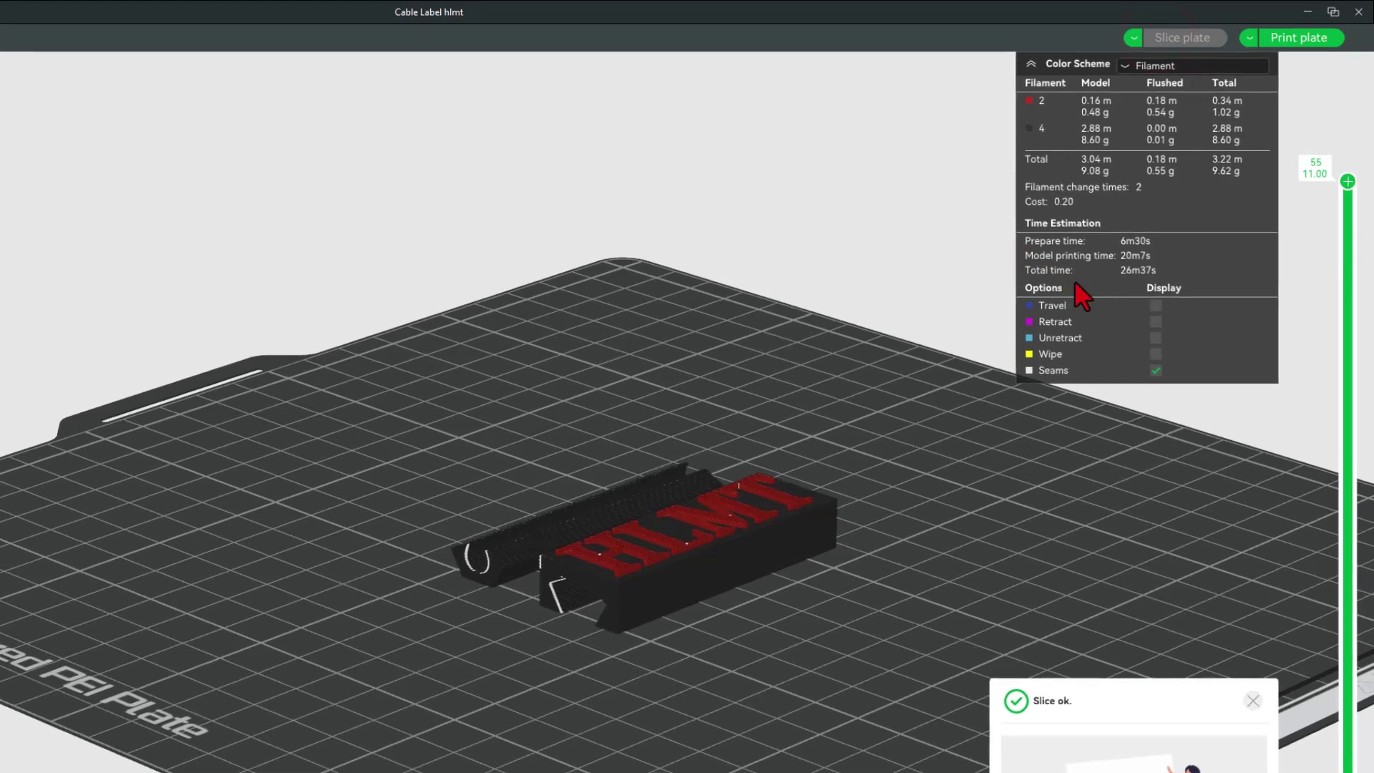
Step: Send the sliced job to the printer with timelapse disabled
left_click(1308, 41)
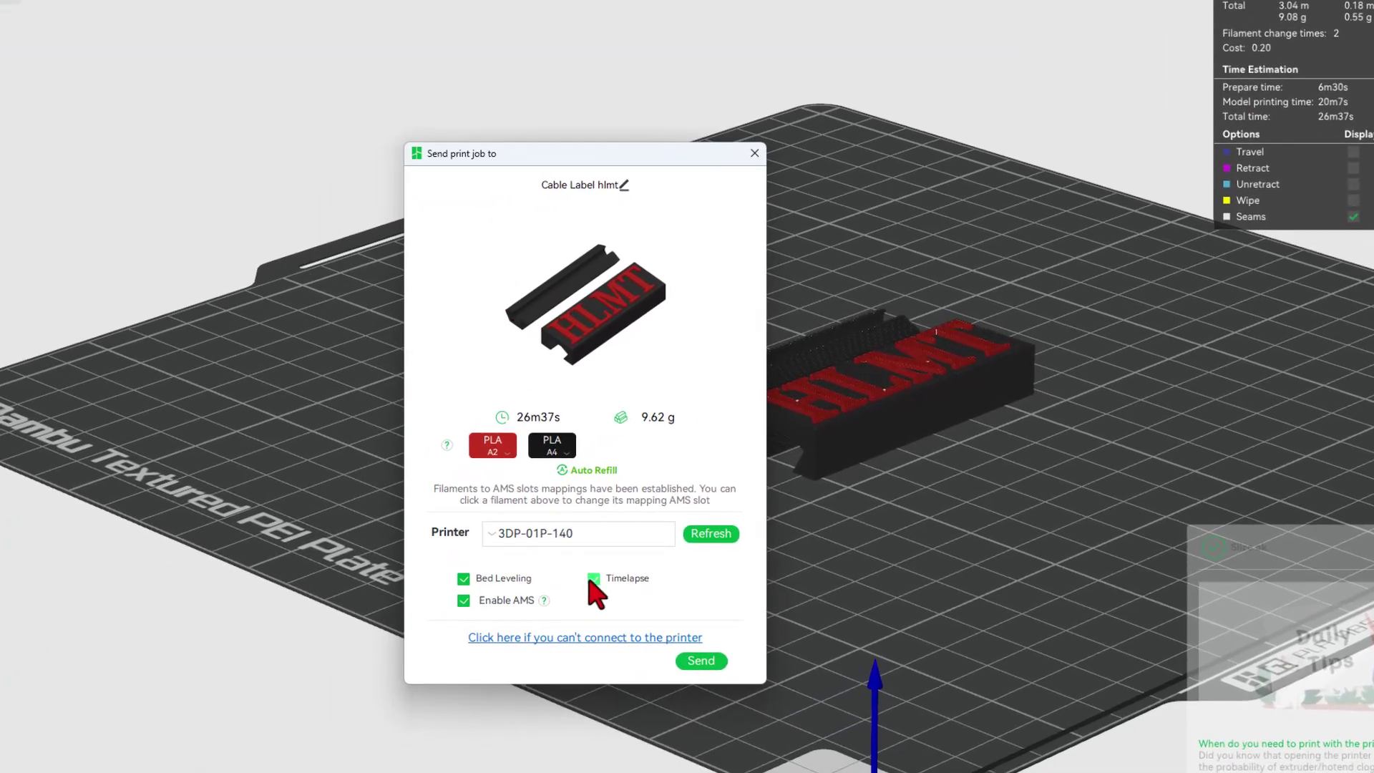
left_click(530, 627)
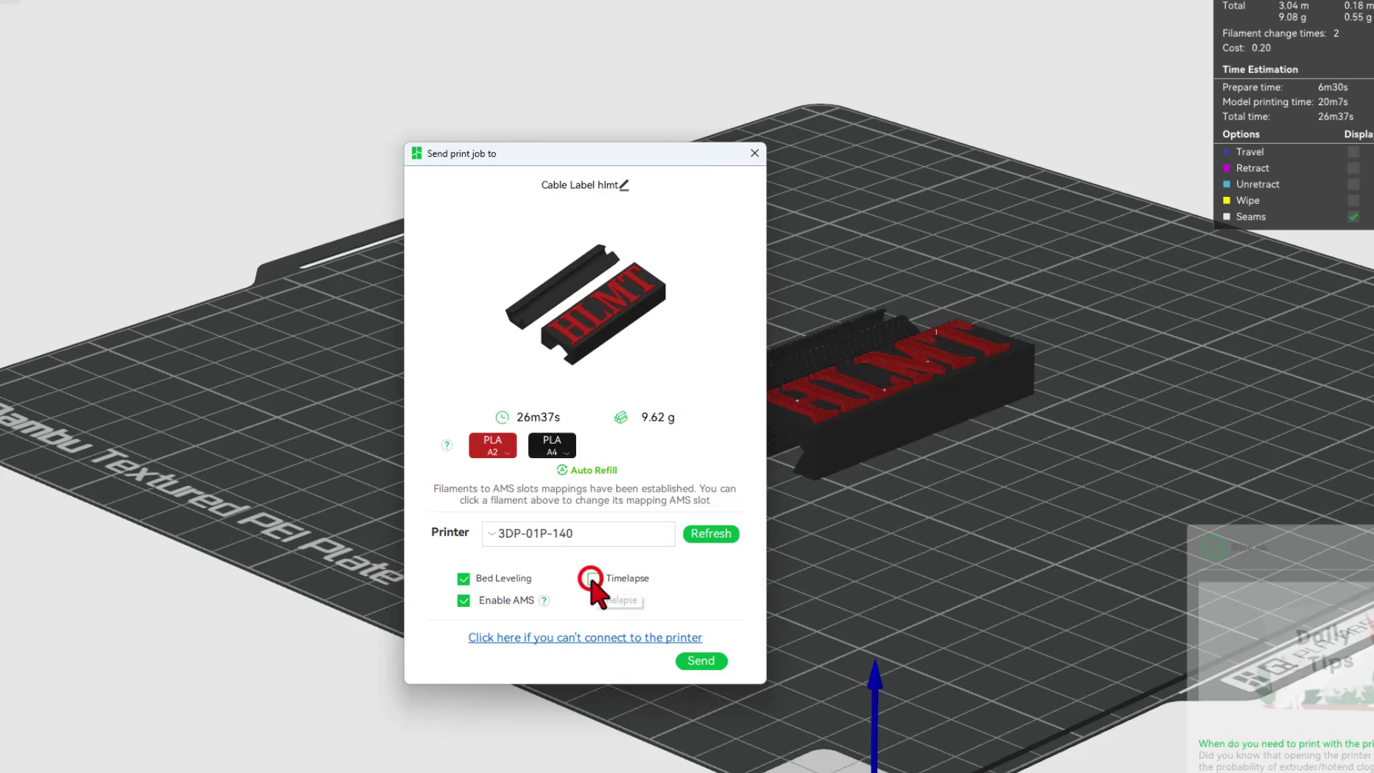
left_click(702, 664)
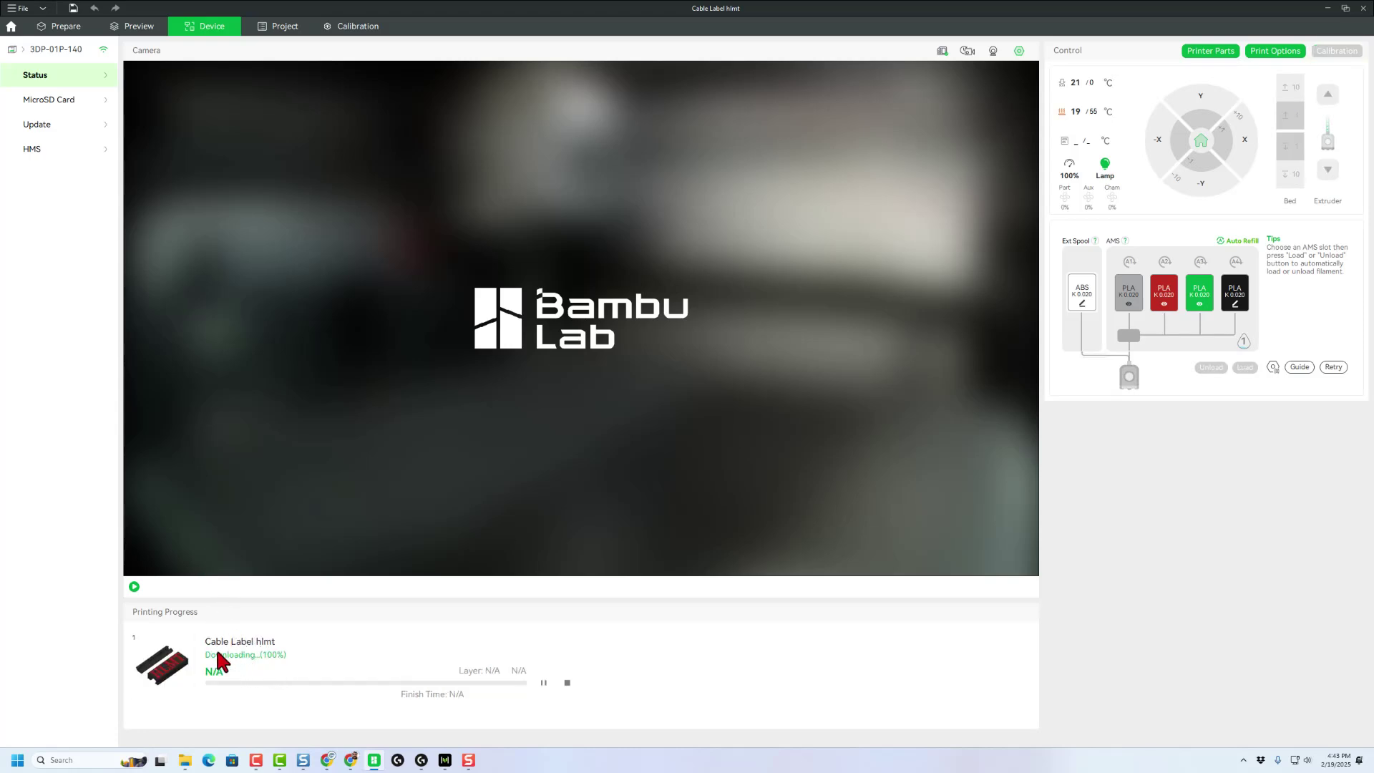
Step: Start the printer's live camera, then return to Prepare and select the HLMT label
left_click(135, 588)
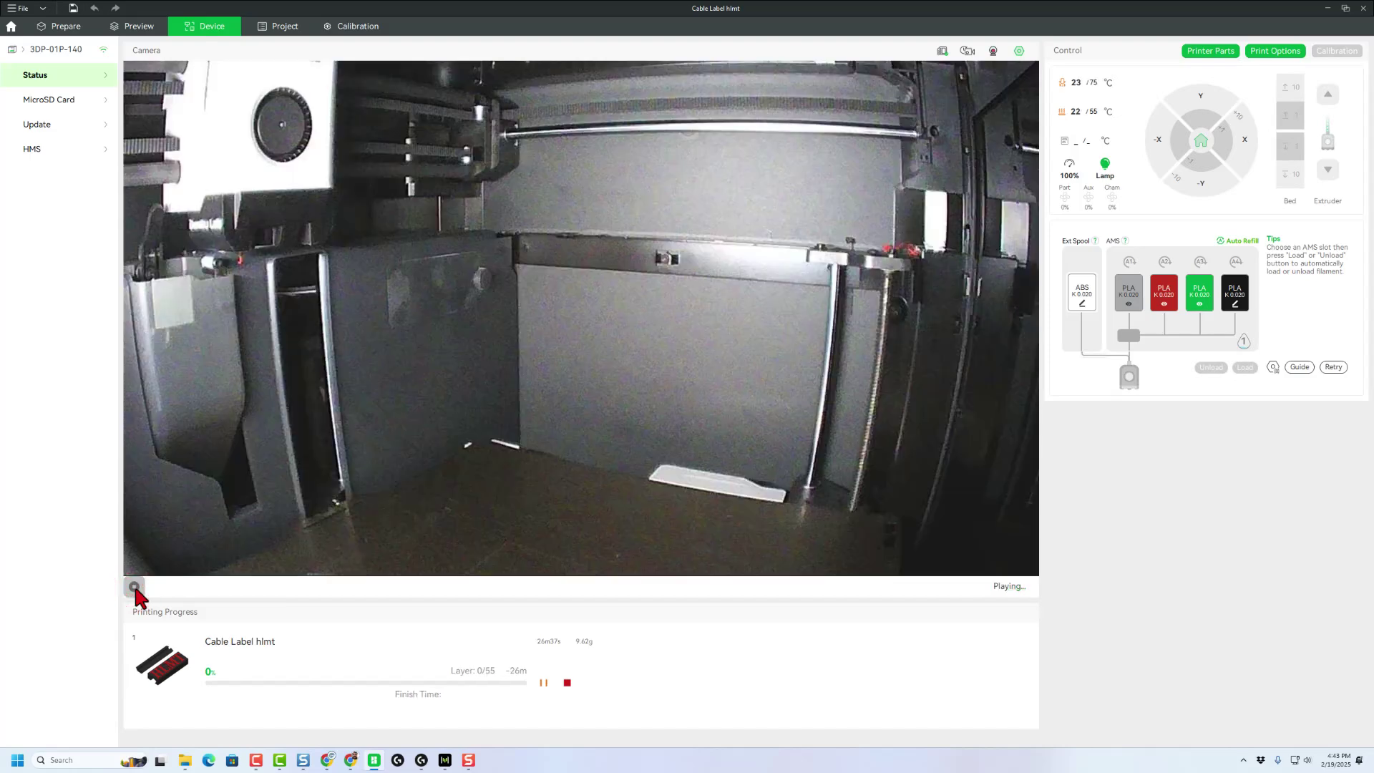
key("ctrl+1")
left_click_drag(884, 472, 879, 510)
left_click(858, 402)
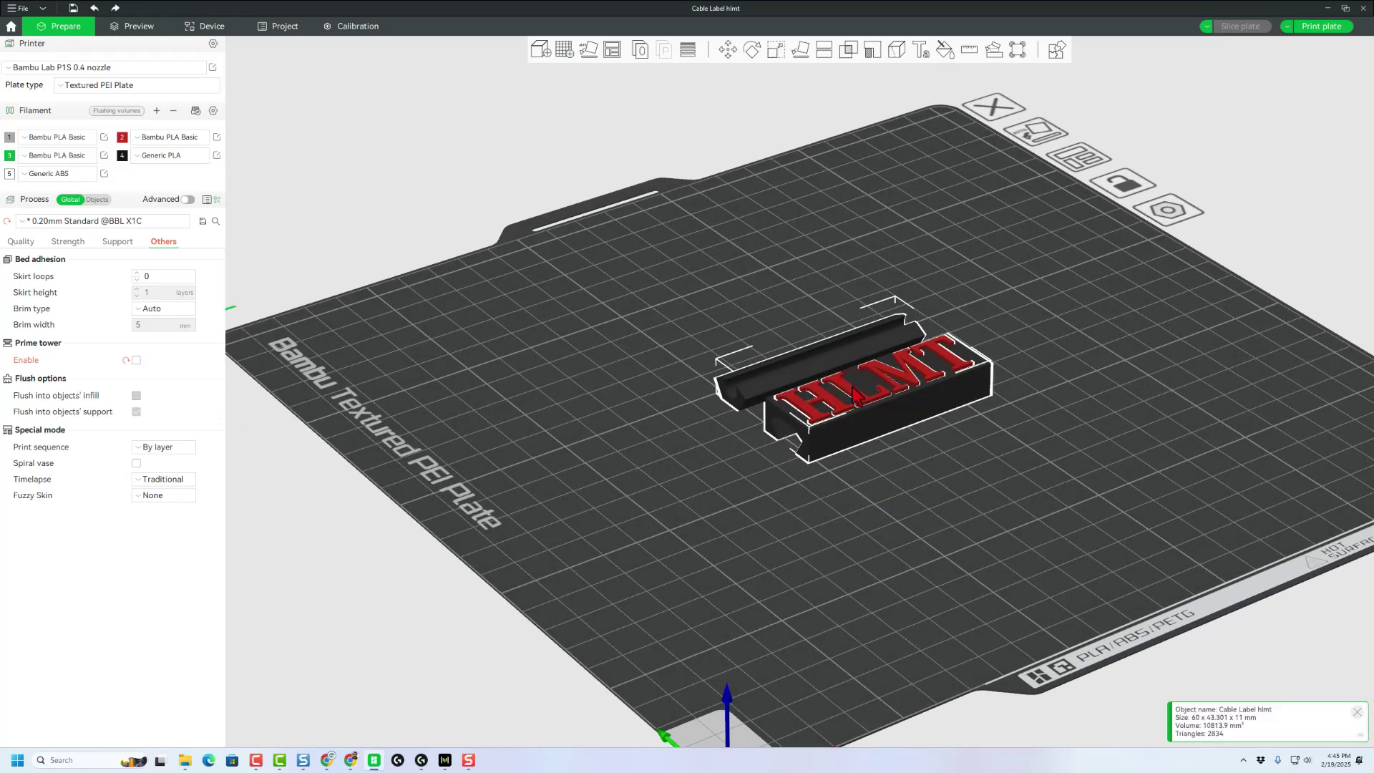
Step: Split the cable label model into separate objects
right_click(853, 389)
mouse_move(893, 468)
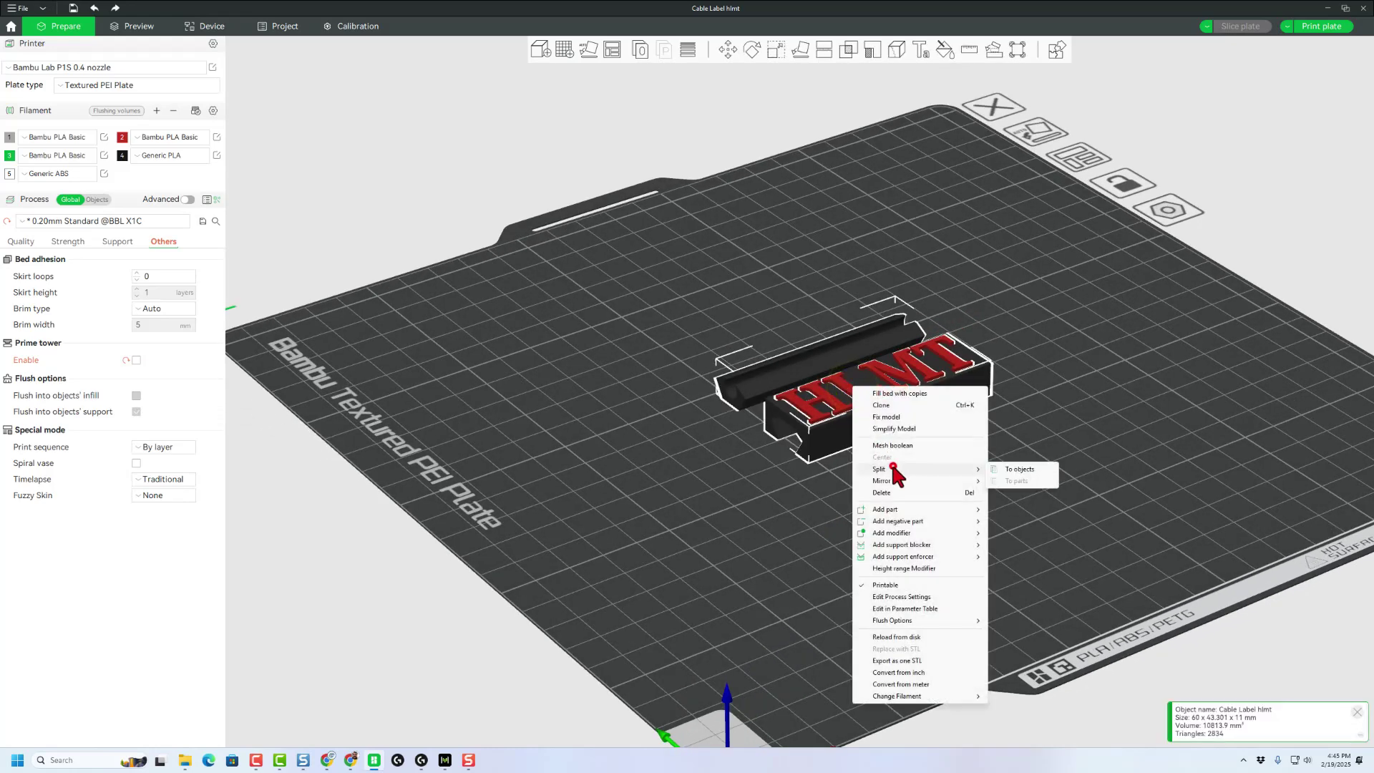
left_click(1011, 468)
right_click(972, 479)
Step: Delete the old HLMT lettering object, leaving the blank base, and select the base from a top view
right_click_drag(741, 493, 779, 482)
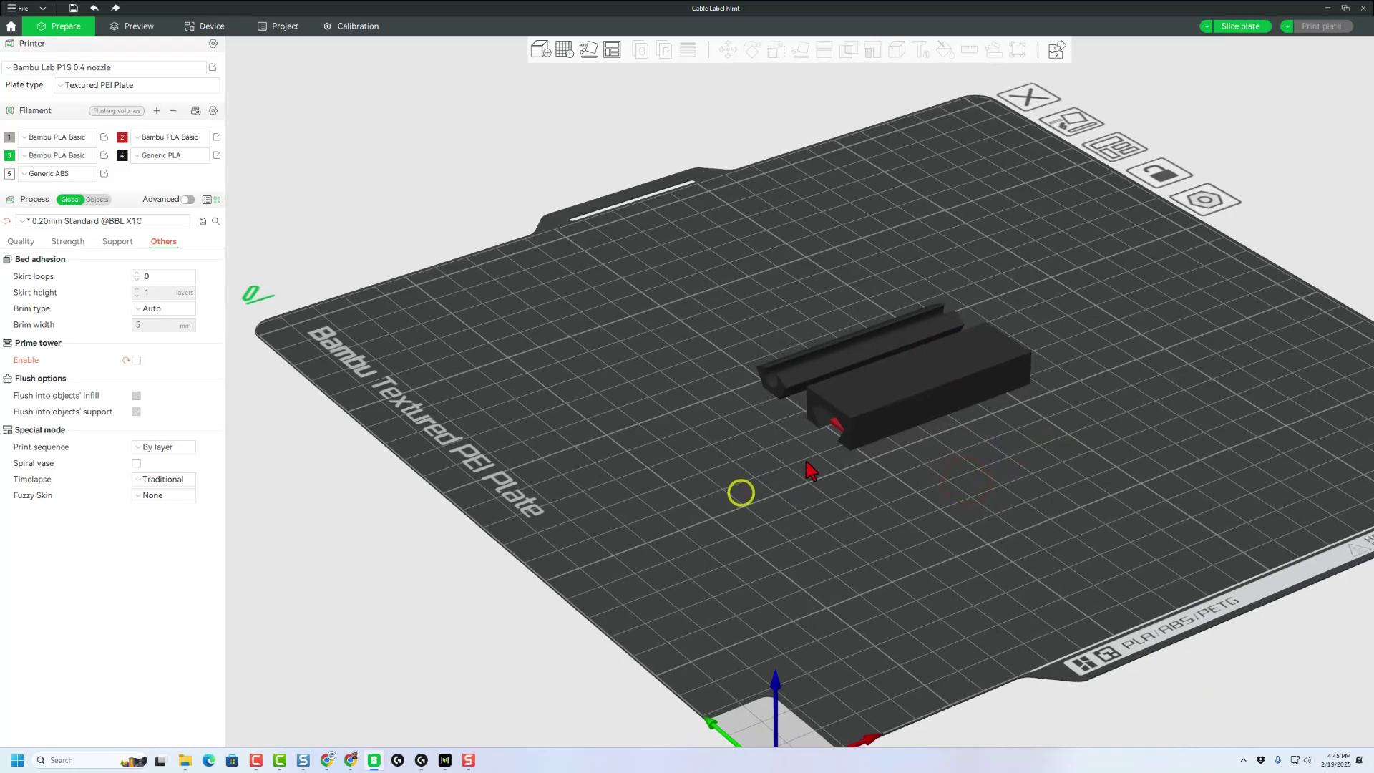
left_click(839, 426)
key("Delete")
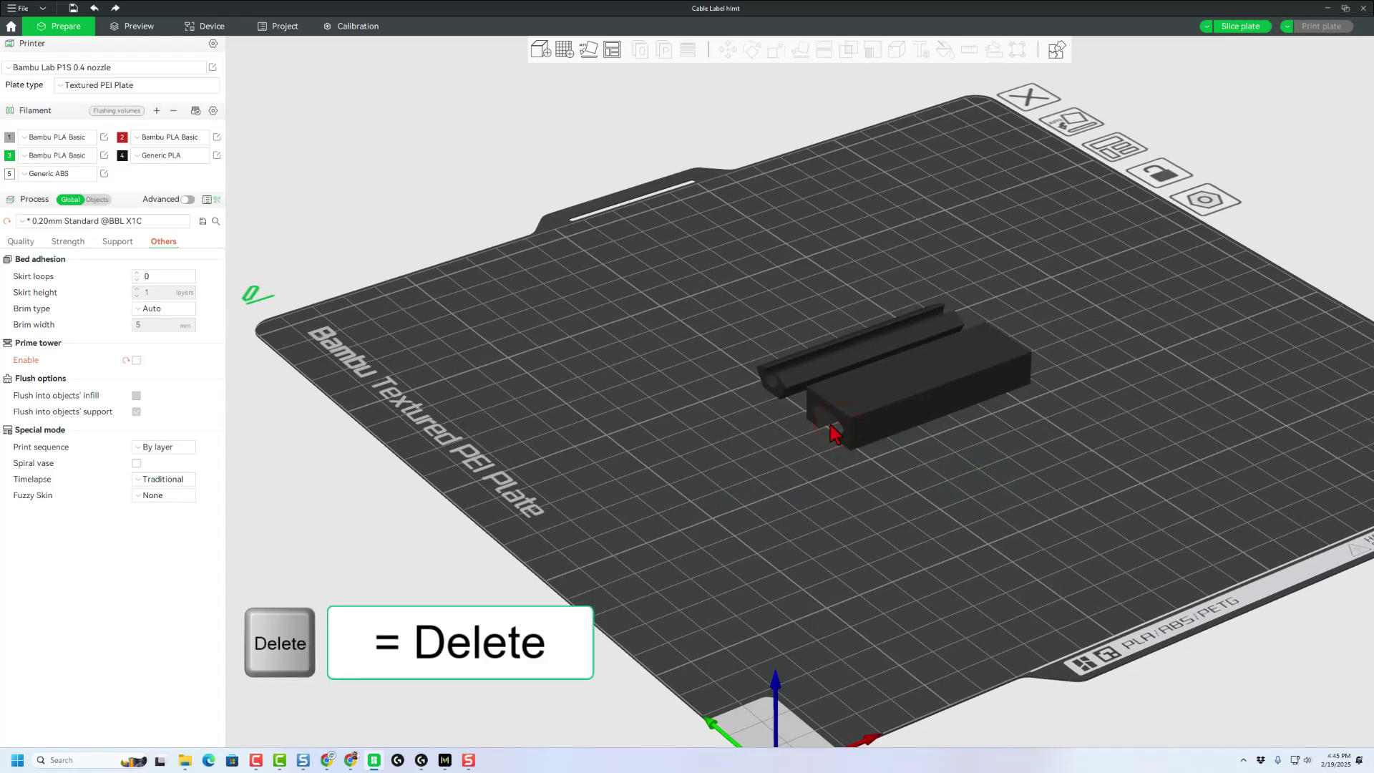
scroll(926, 393, "up", 5)
scroll(762, 479, "down", 3)
mouse_move(760, 485)
left_mouse_down()
mouse_move(807, 475)
mouse_move(763, 478)
left_mouse_up()
key("1")
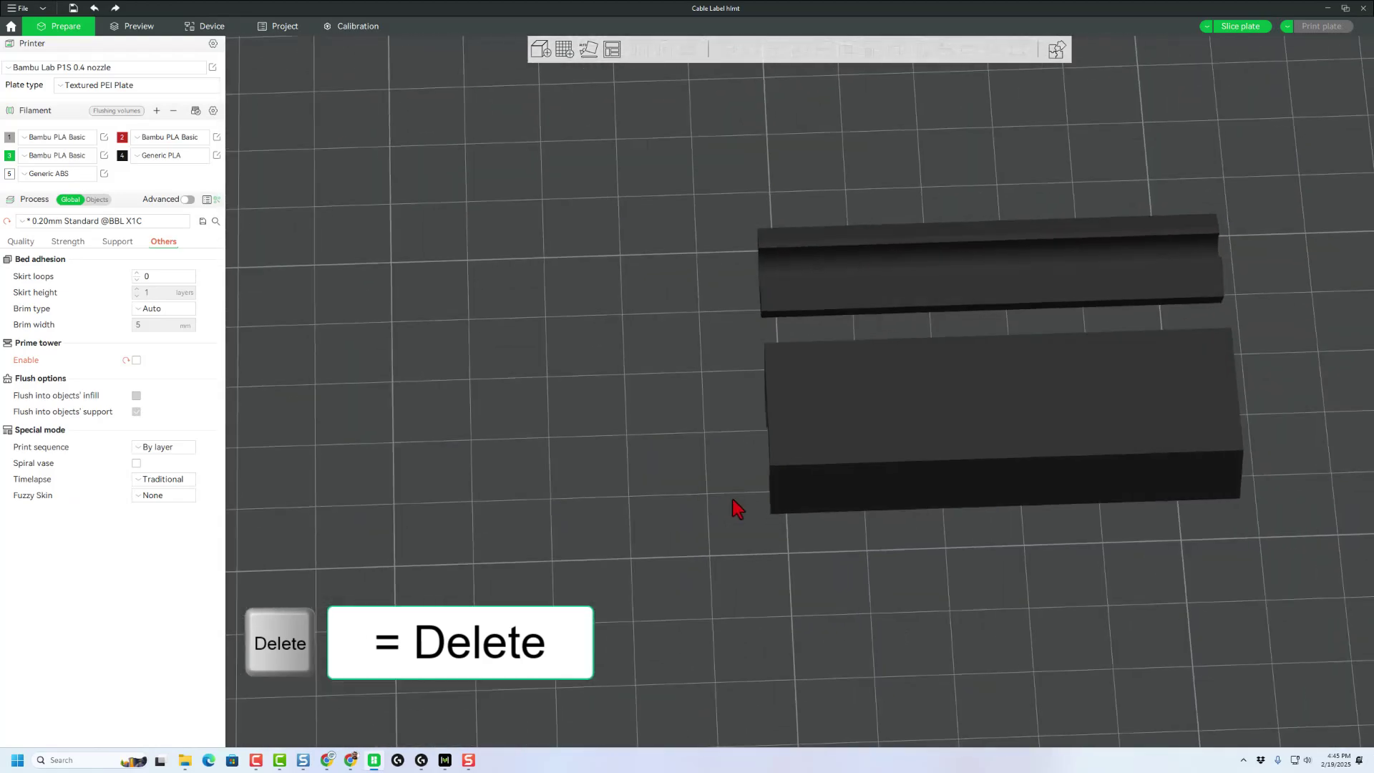
left_click(839, 438)
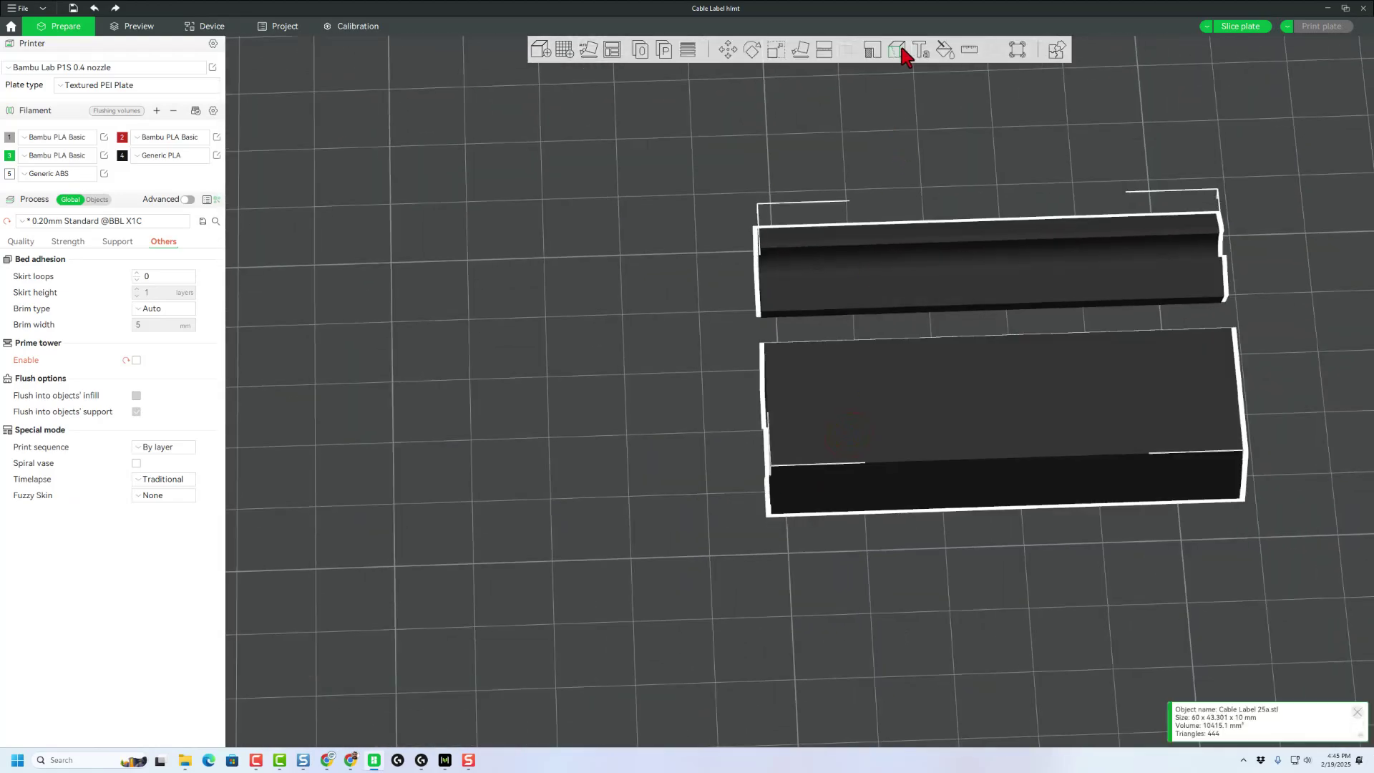
Step: Emboss HLMT text in the Bangers font, 1 mm thick, on the base
left_click(923, 52)
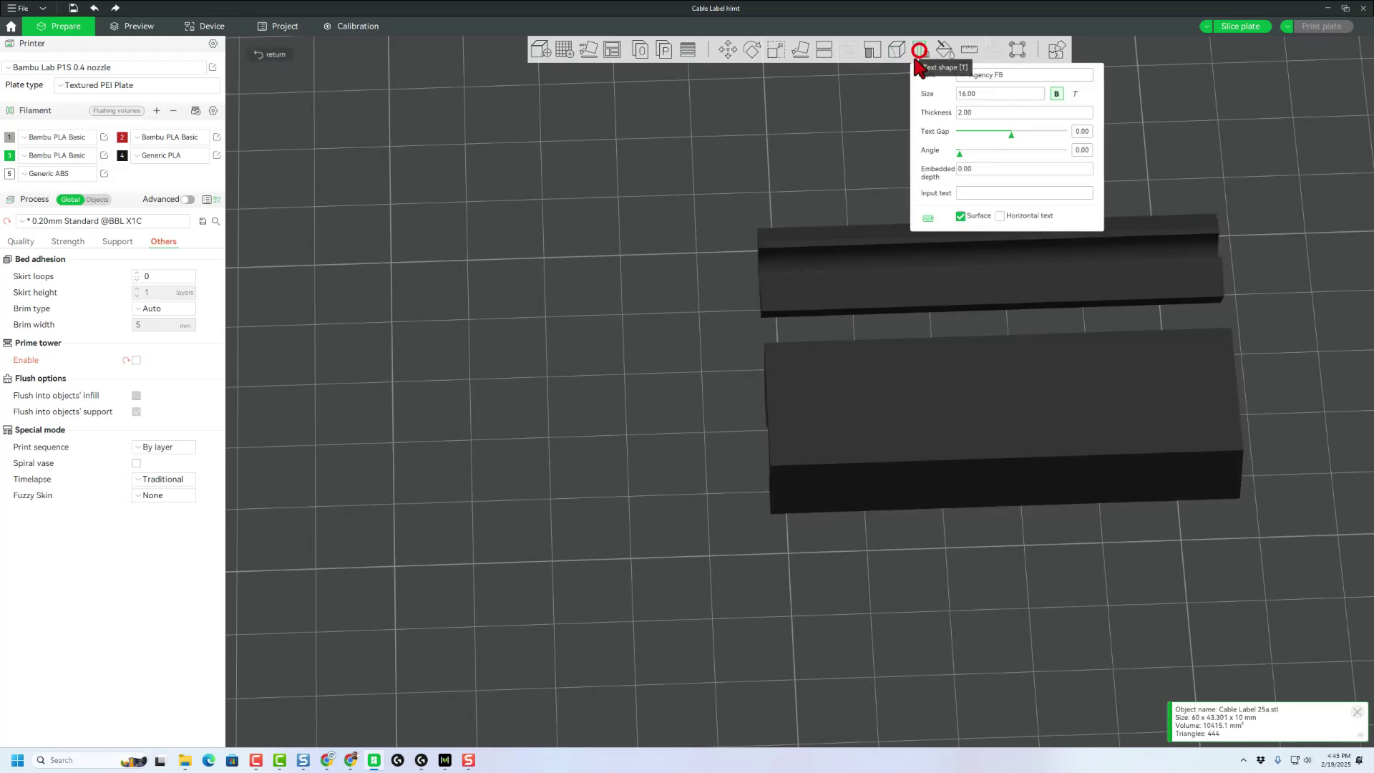
left_click(1000, 74)
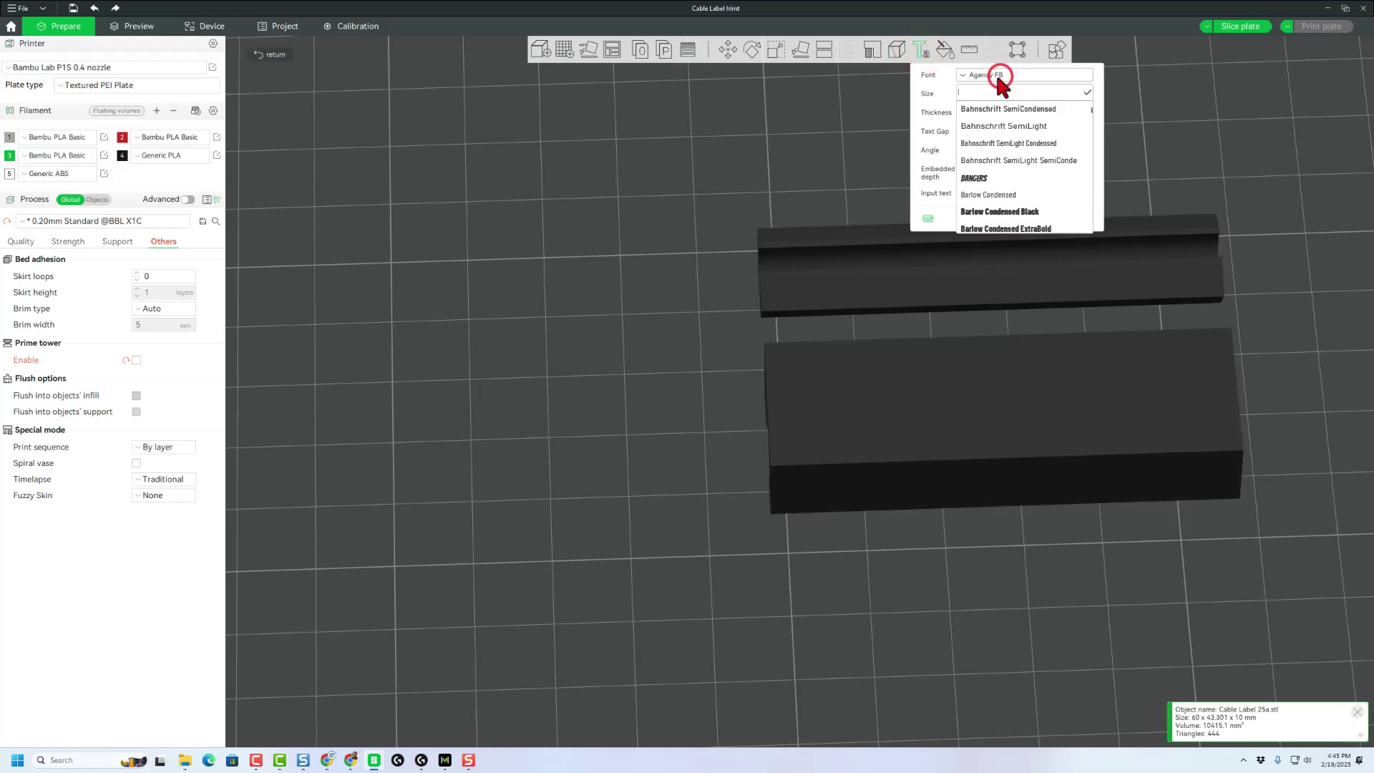
left_click(970, 179)
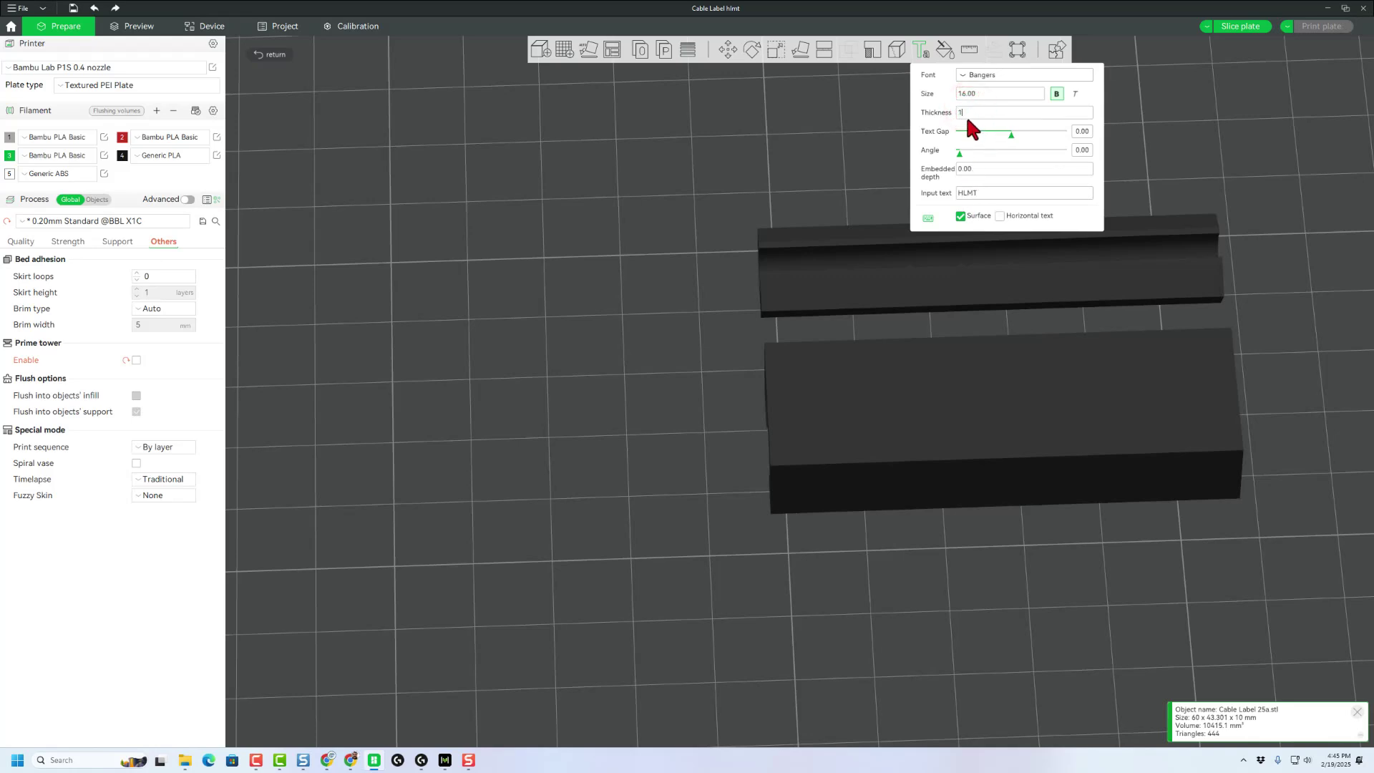
left_click(930, 429)
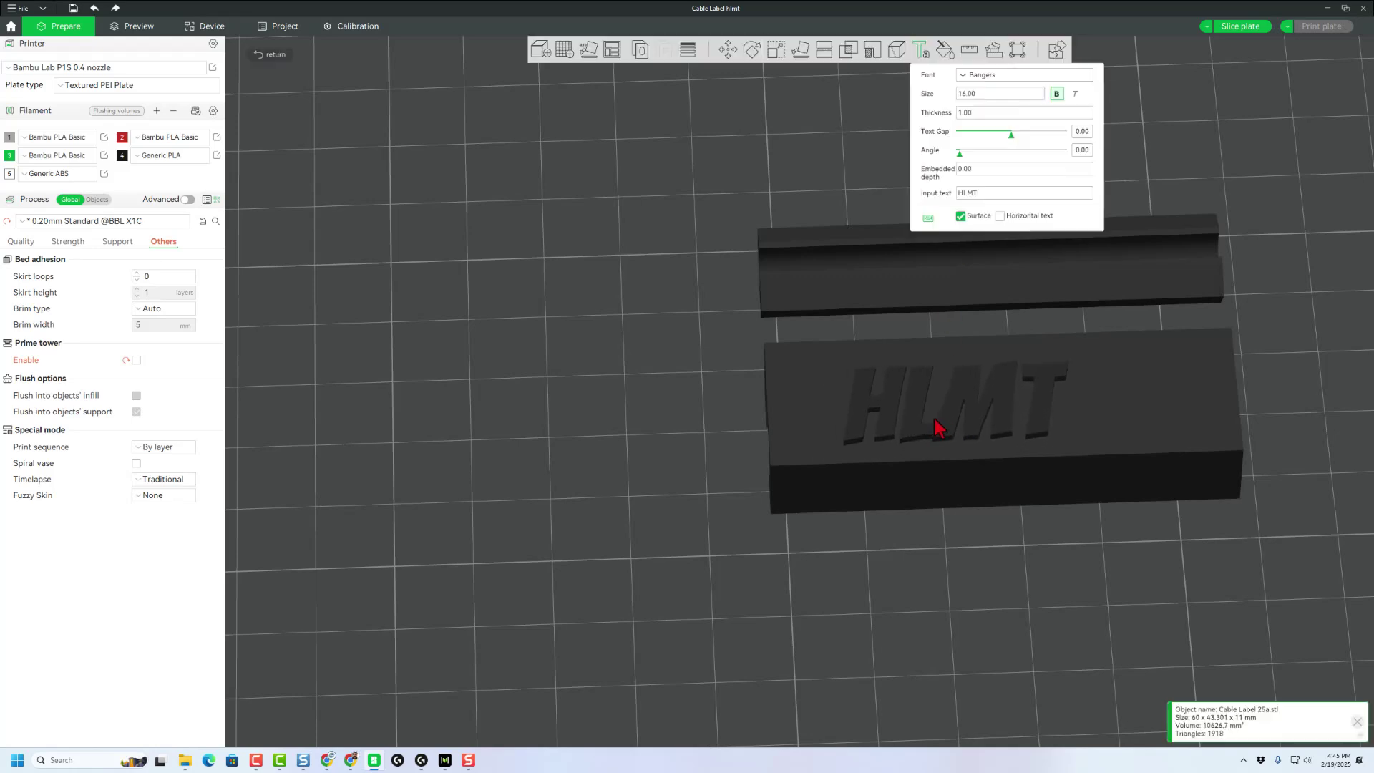
Step: Select the HLMT text part and begin changing its size value
left_click(942, 416)
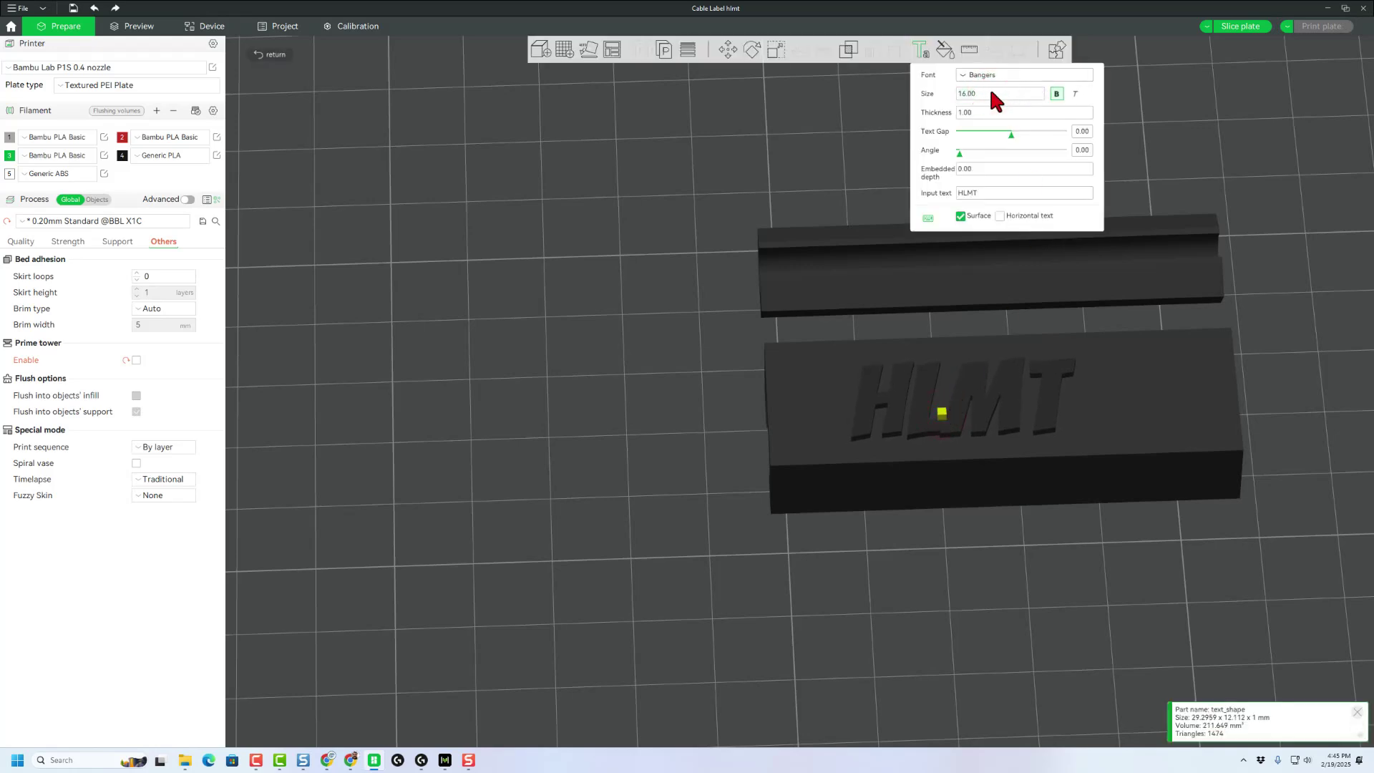
type("25")
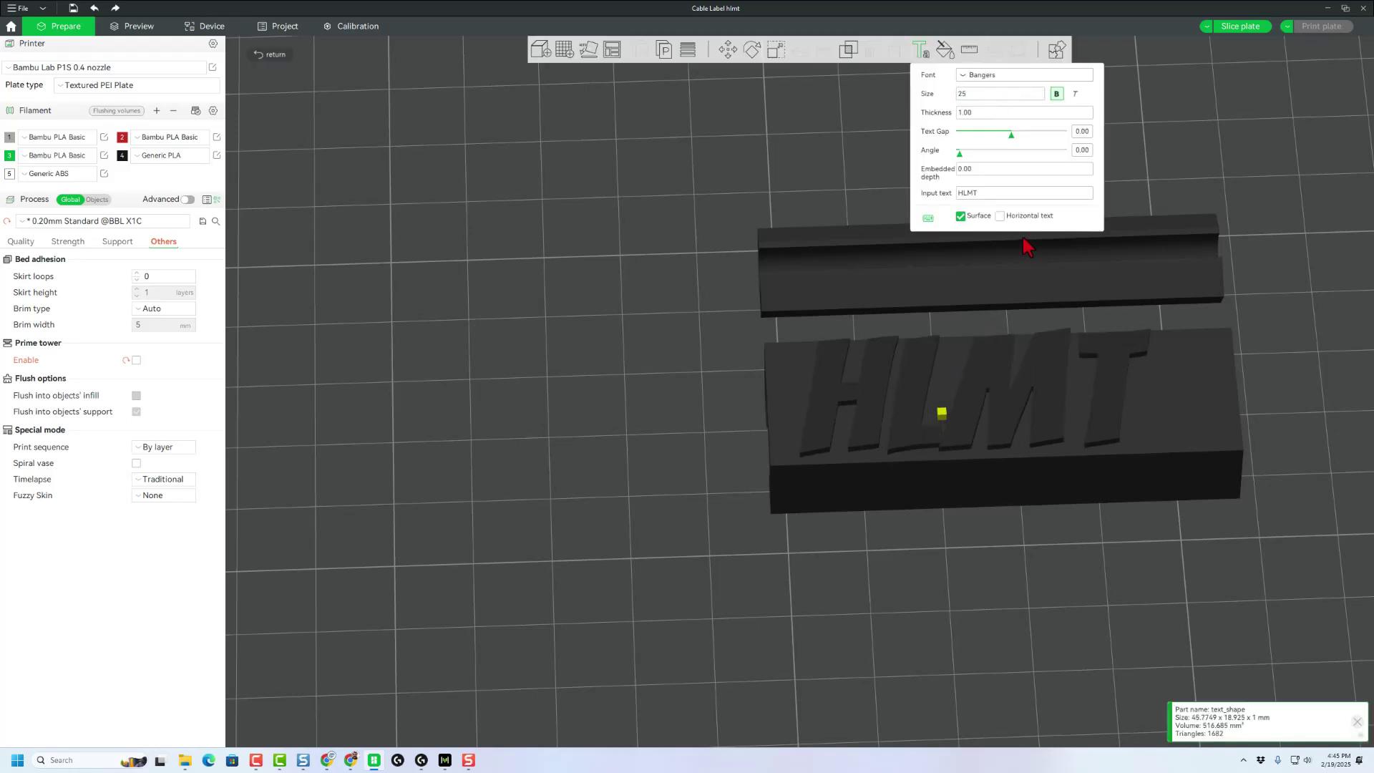
left_click(963, 94)
key("BackSpace")
Step: Finish setting the text size to 24 and nudge the HLMT text into place on the base
type("4")
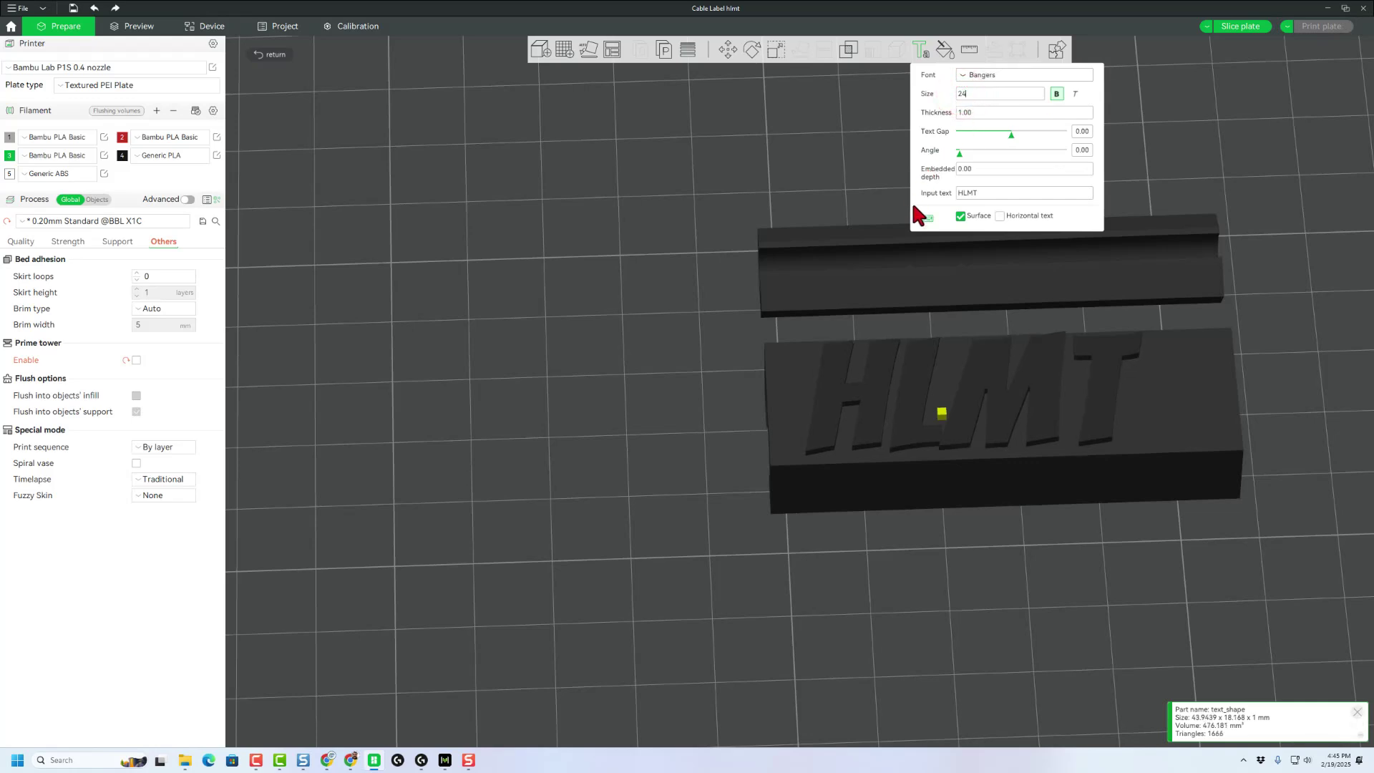
left_click(729, 50)
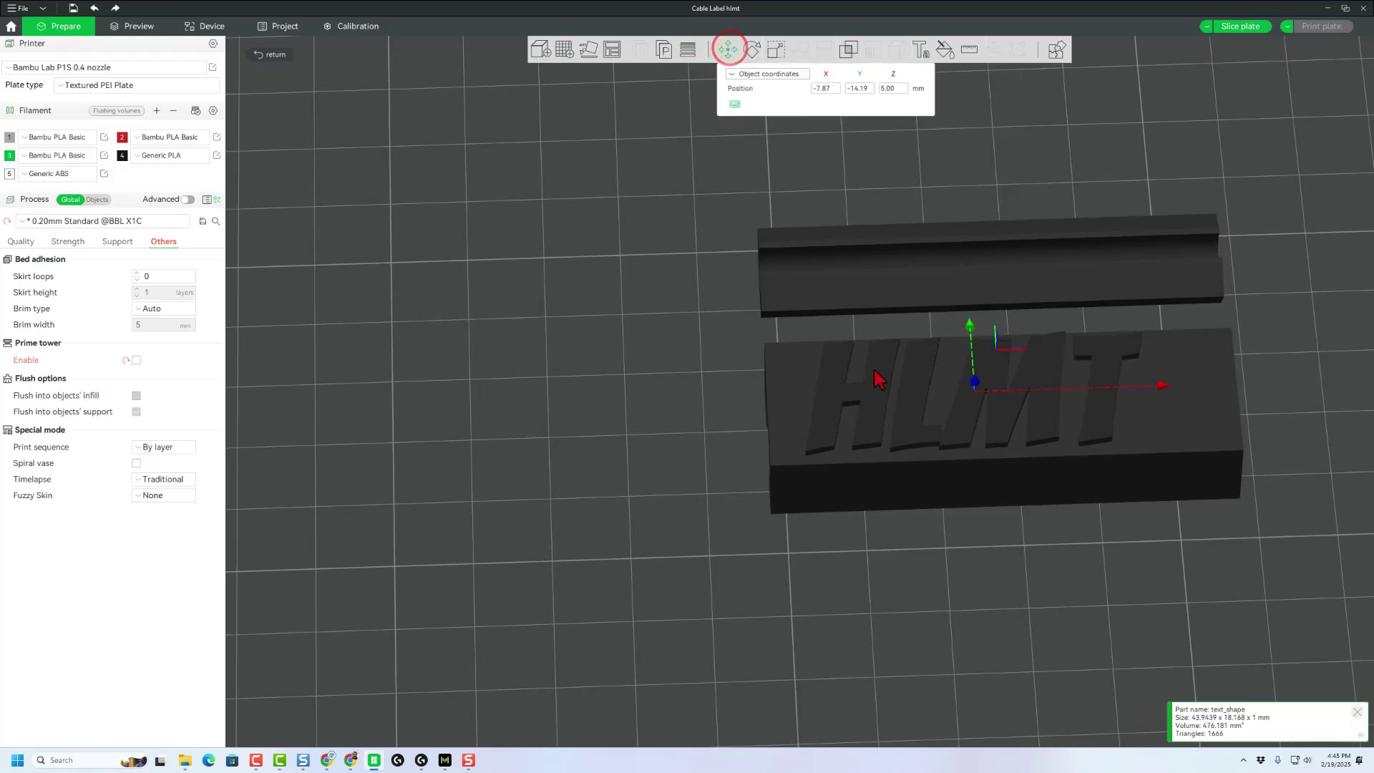
left_click_drag(1171, 387, 1190, 386)
left_click_drag(993, 323, 995, 333)
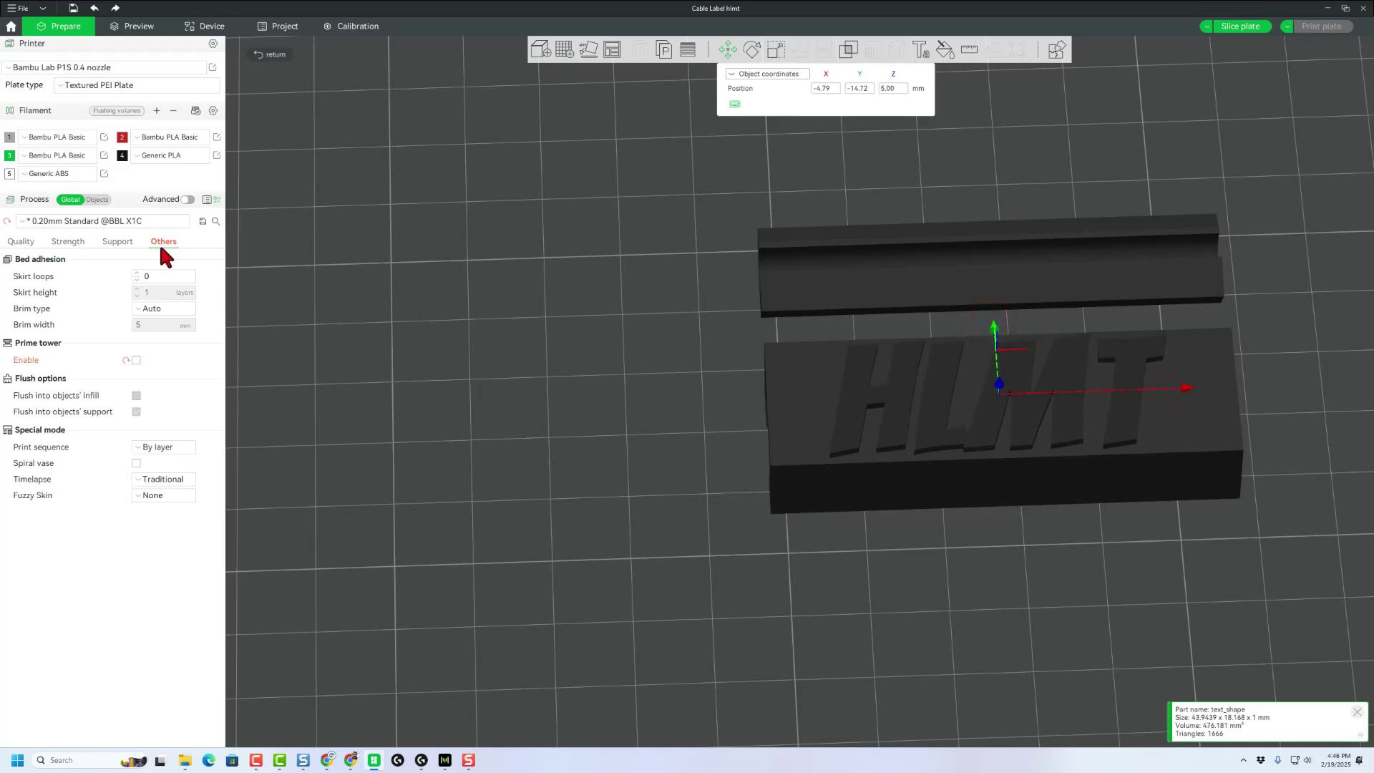
Step: Assign red filament 2 to the text_shape part in the Objects list
left_click(96, 200)
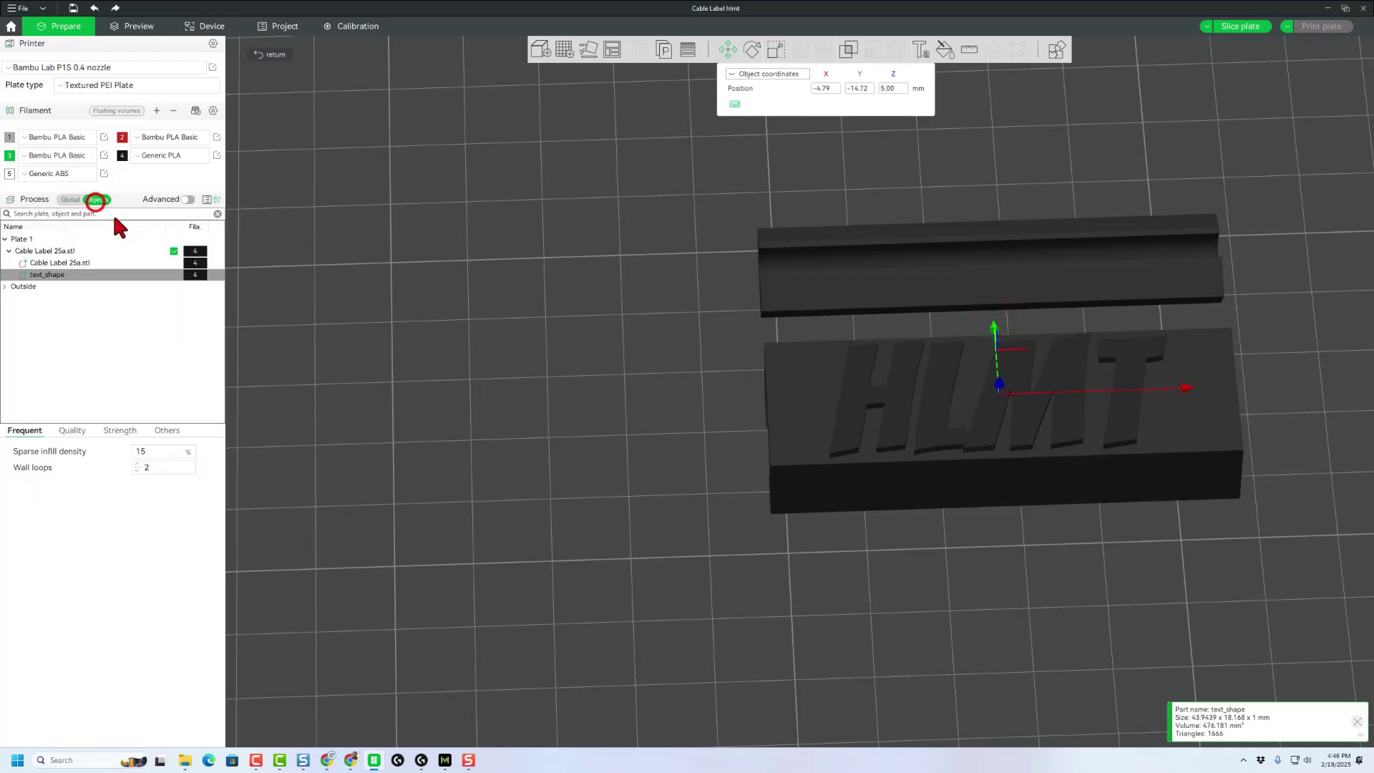
left_click(195, 276)
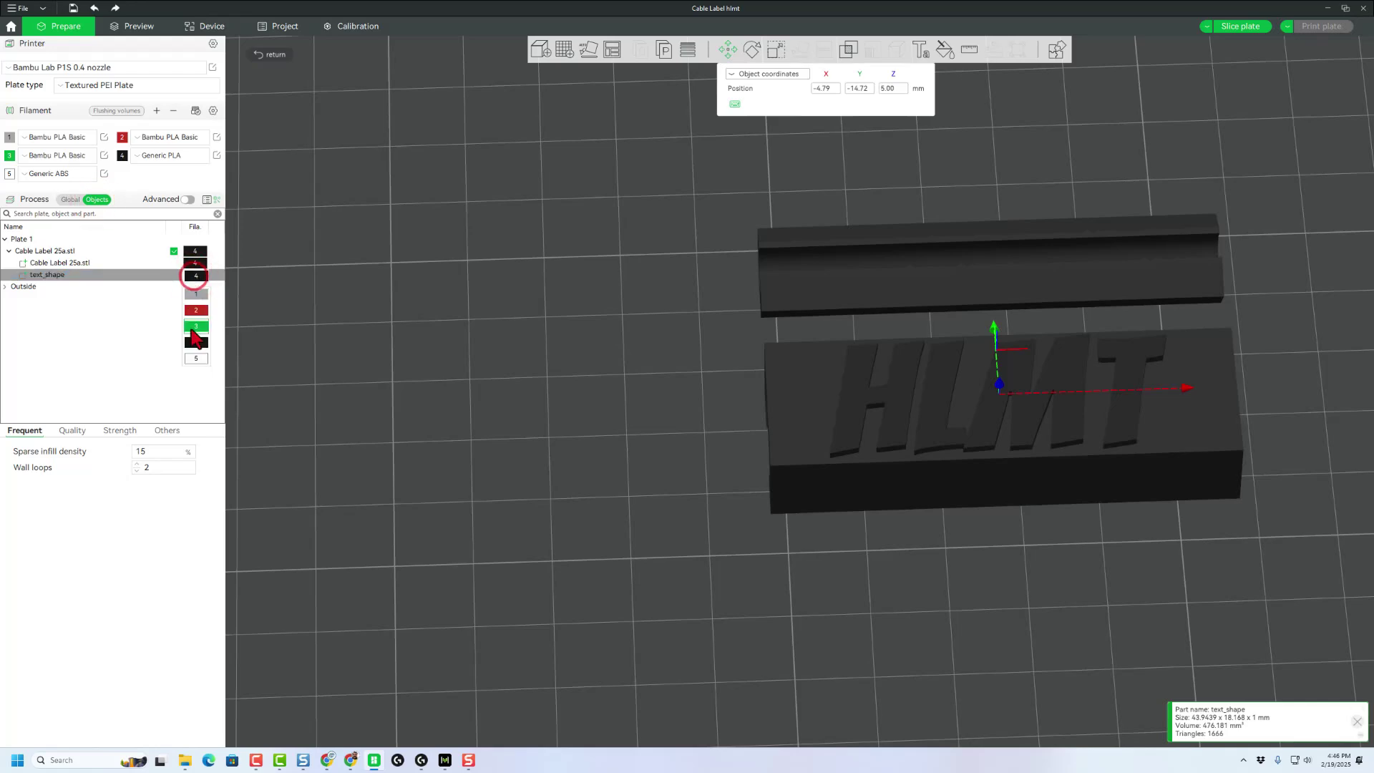
left_click(196, 315)
left_click(198, 338)
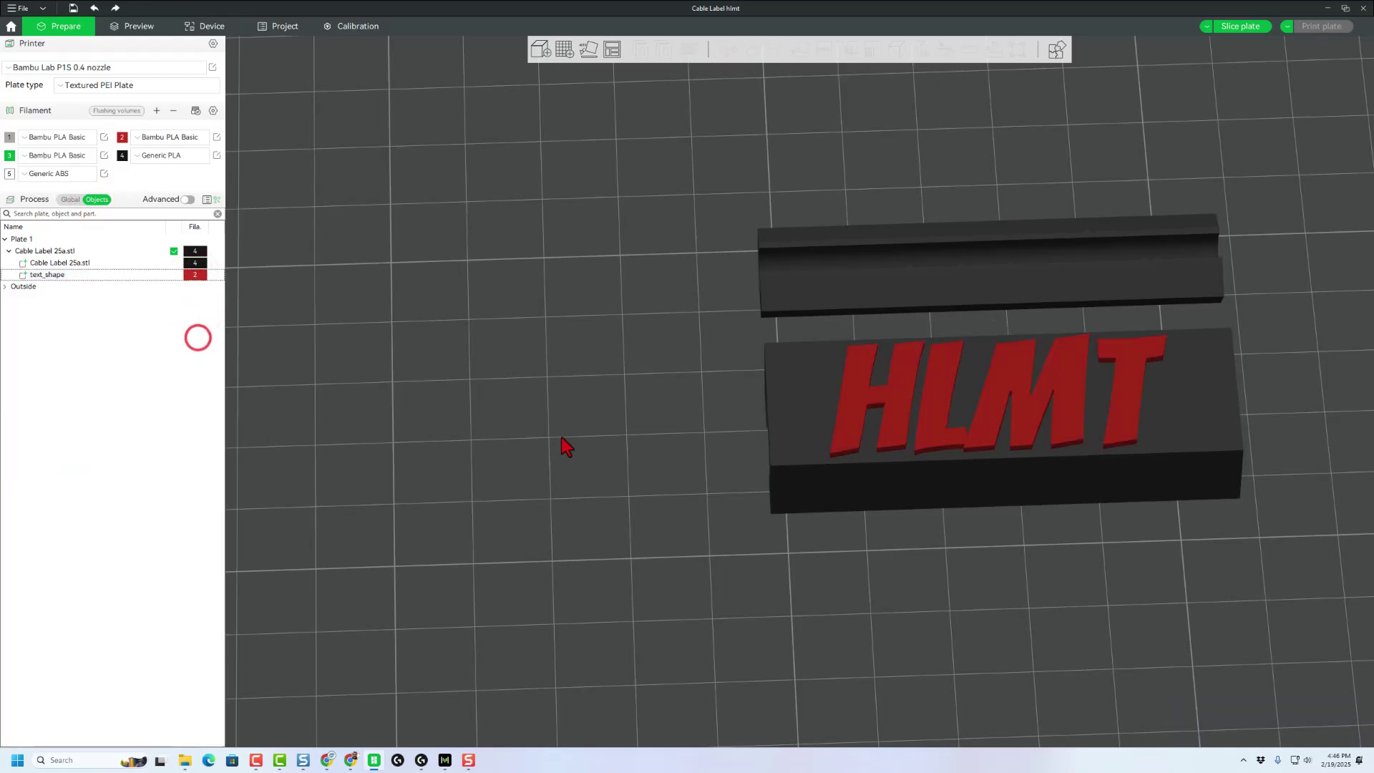
left_click_drag(573, 445, 568, 479)
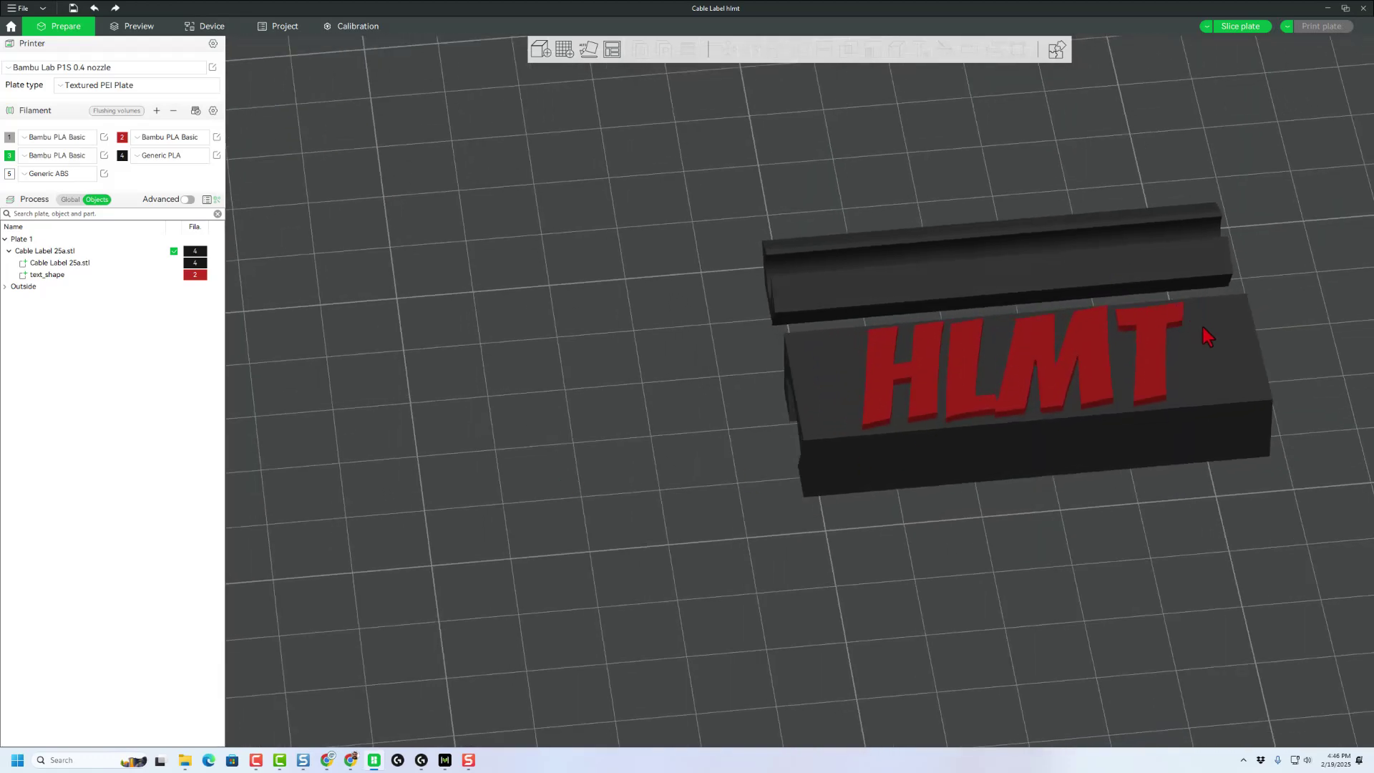
Step: Scale the Cable Label 25a.stl base to about 77% along X, roughly 46 mm long
left_click(823, 390)
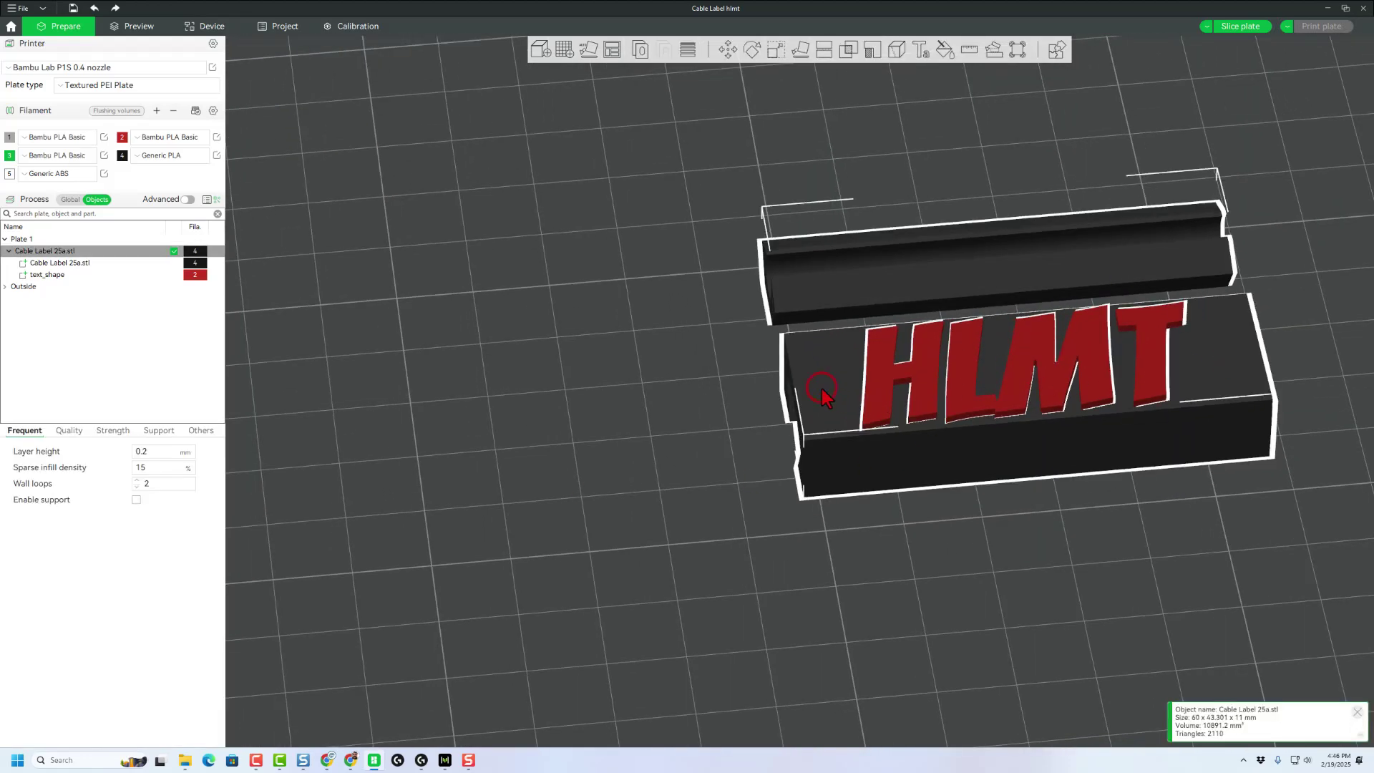
left_click(69, 264)
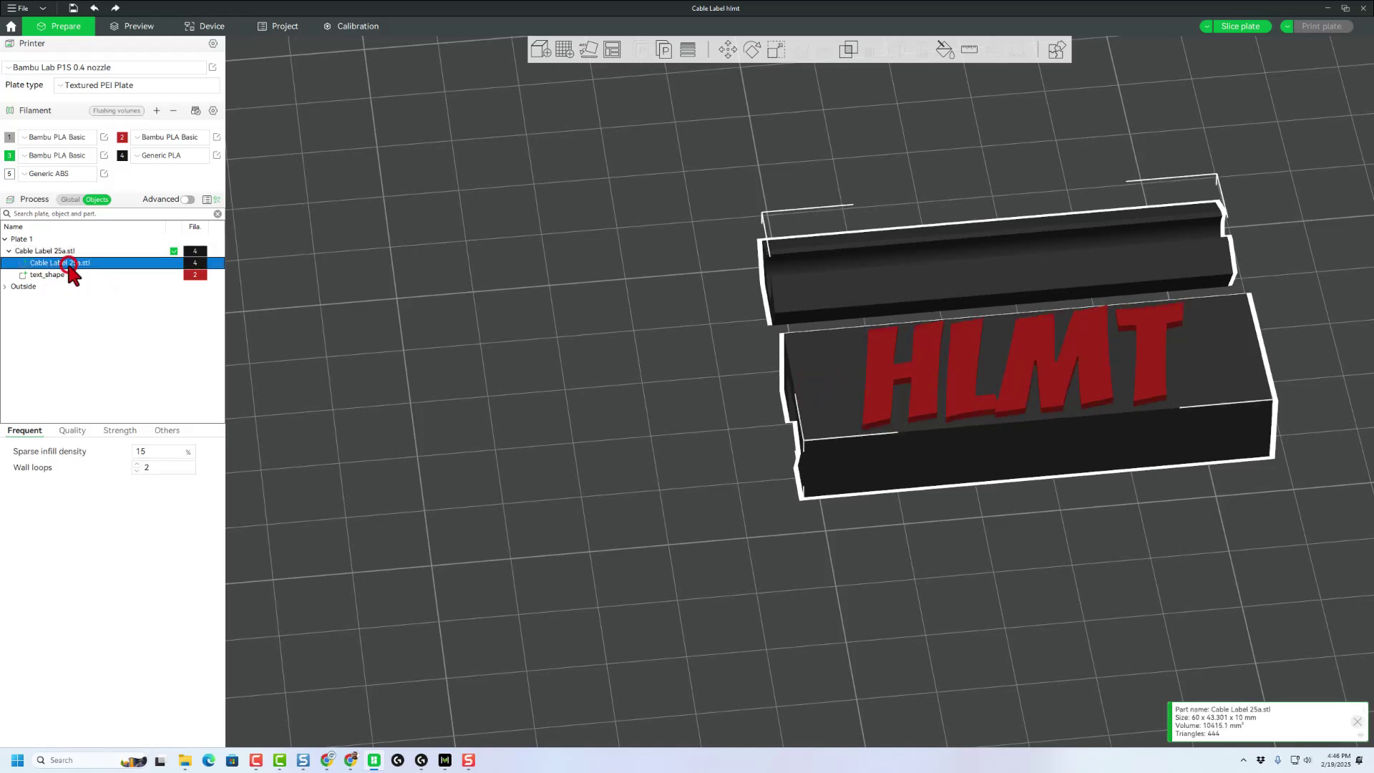
left_click(777, 51)
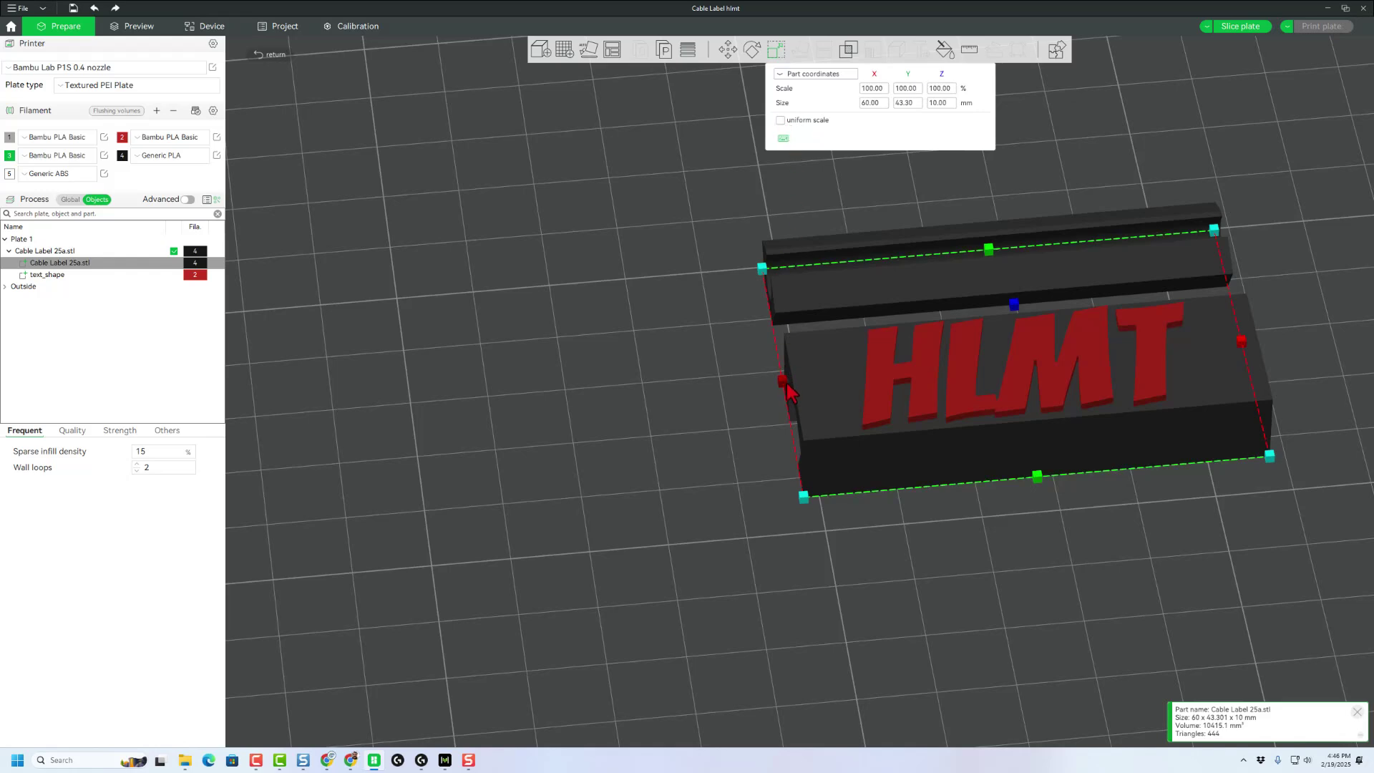
left_click_drag(788, 390, 837, 385)
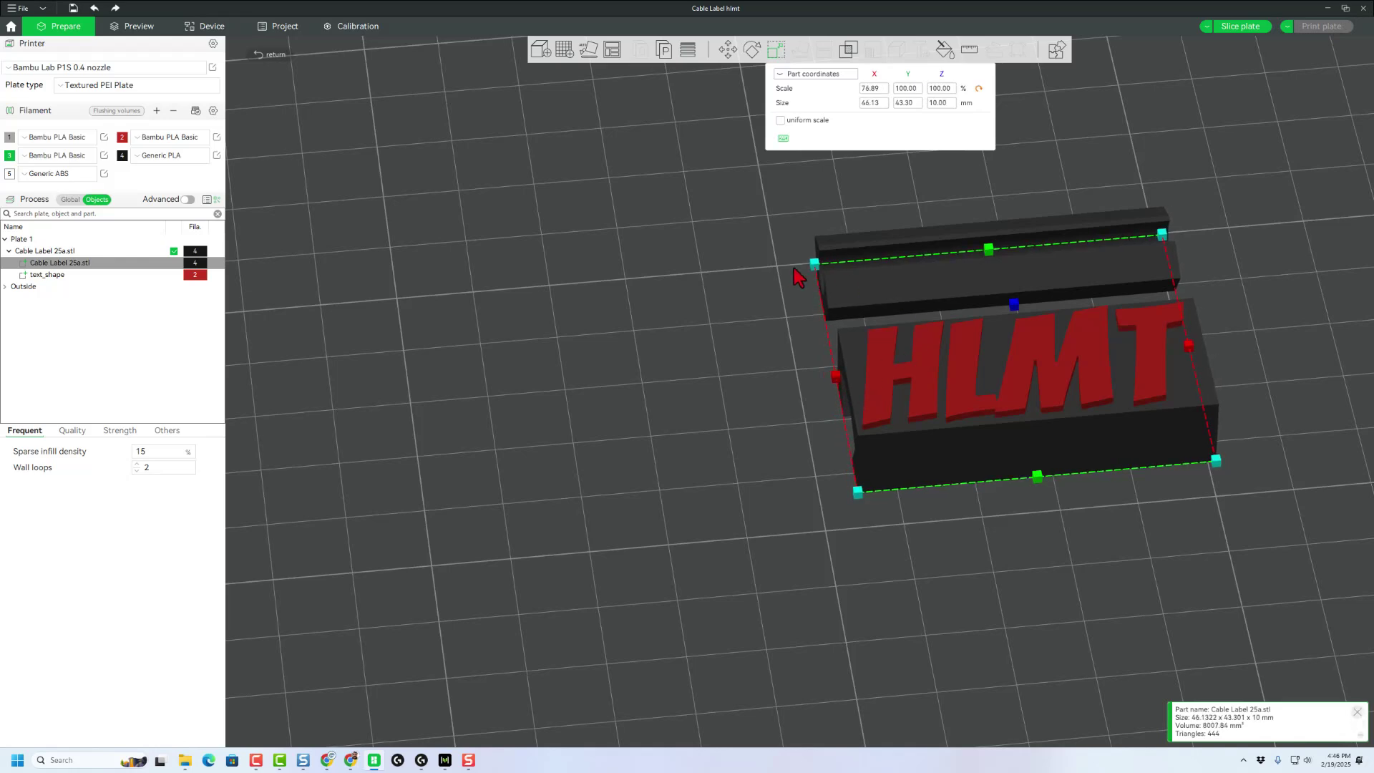
Step: Move the shortened base along X so it sits beneath the HLMT text
left_click(728, 48)
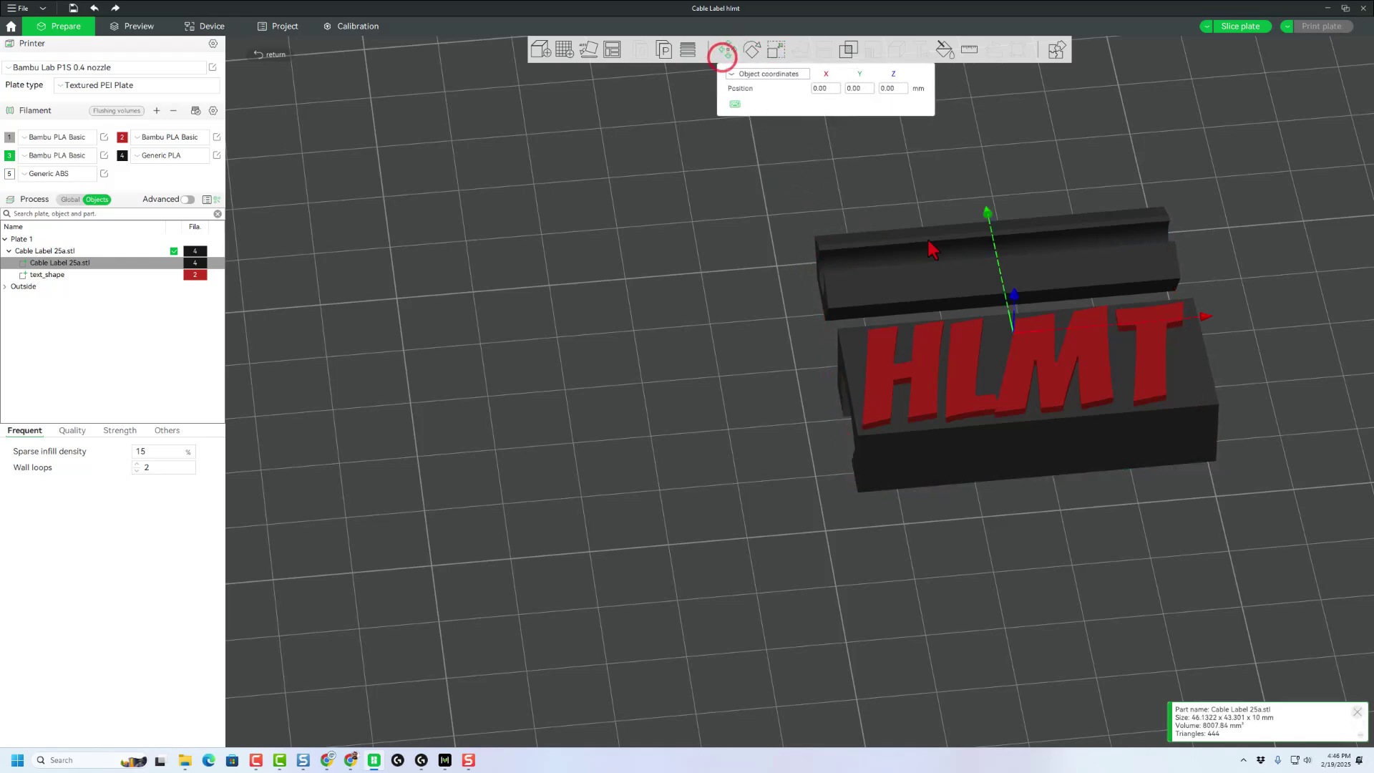
left_click_drag(1204, 318, 1201, 319)
left_click_drag(1034, 528, 1095, 563)
Step: Slice the plate, giving a 23m21s print using 7.66 g of filament
left_click(999, 507)
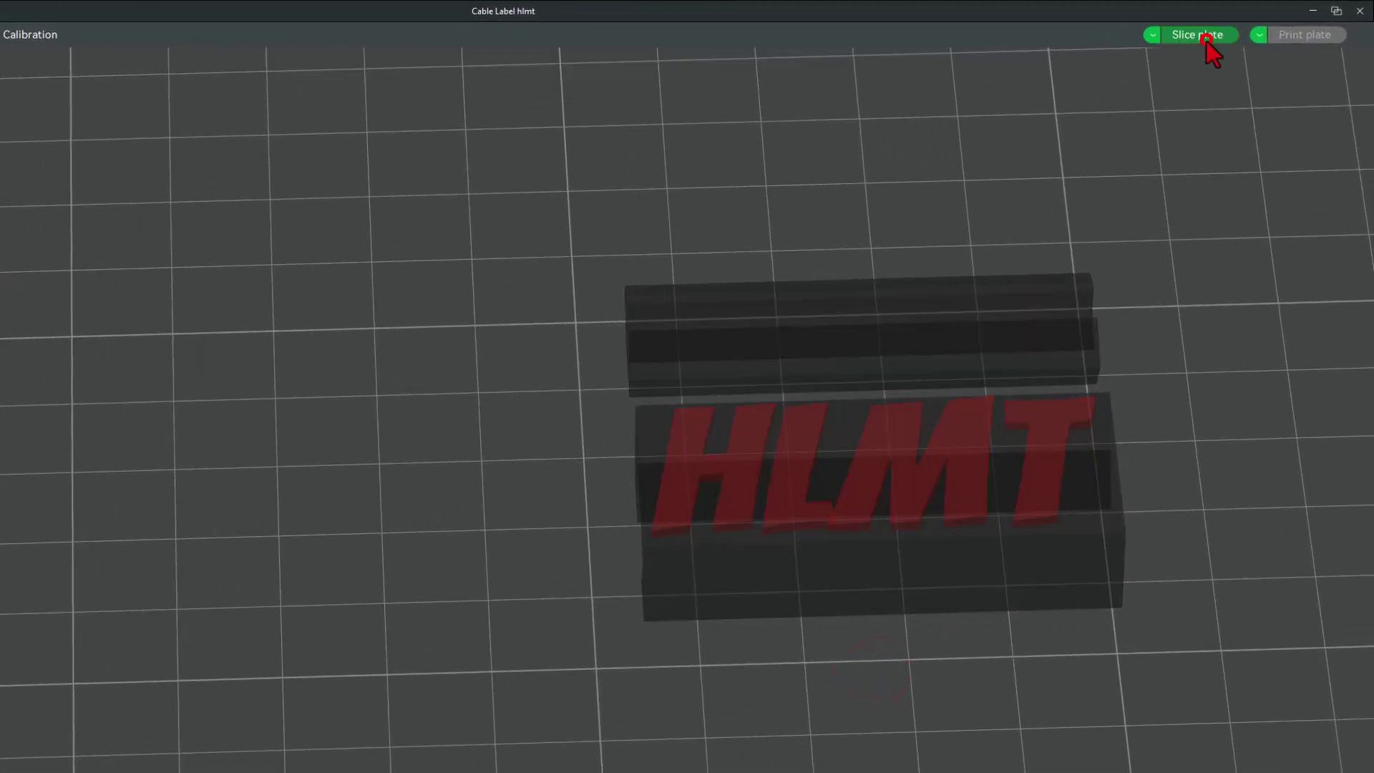
left_click(1206, 38)
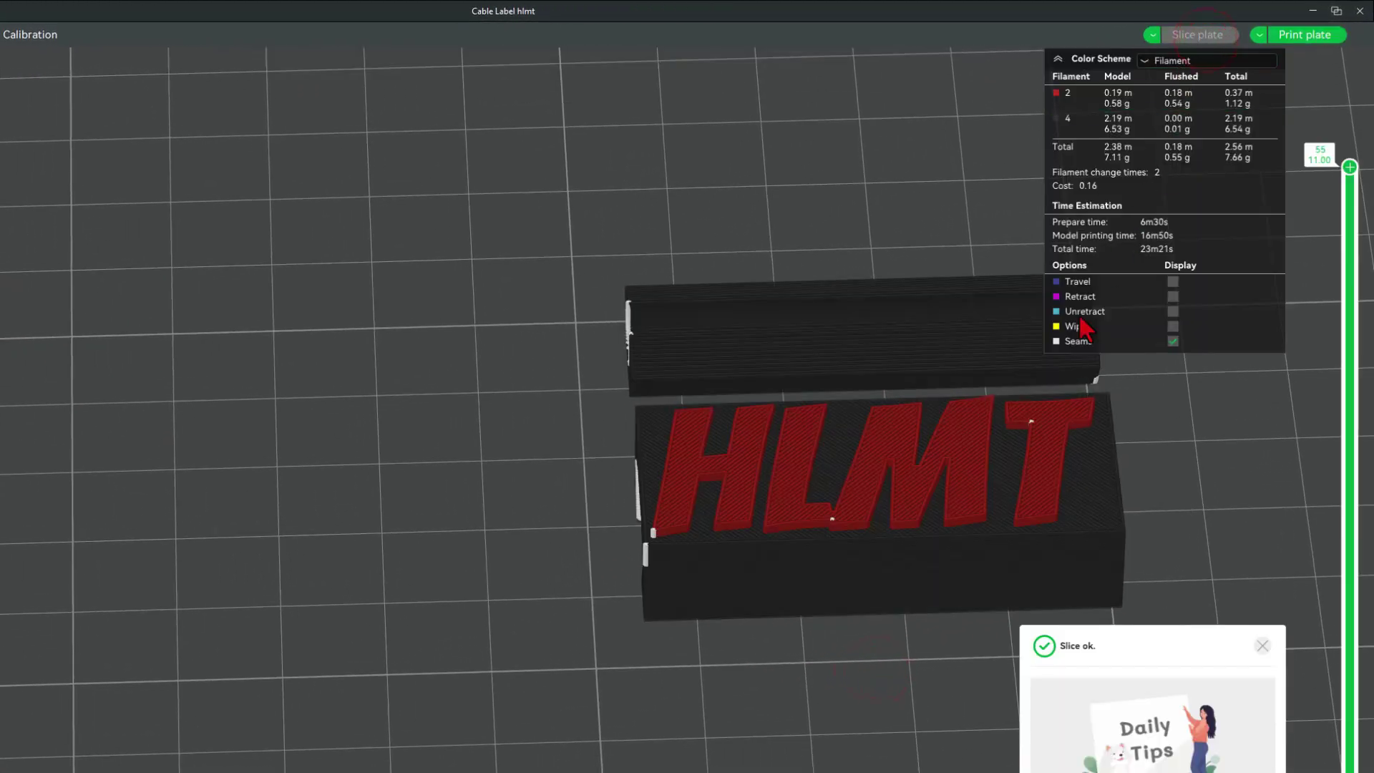